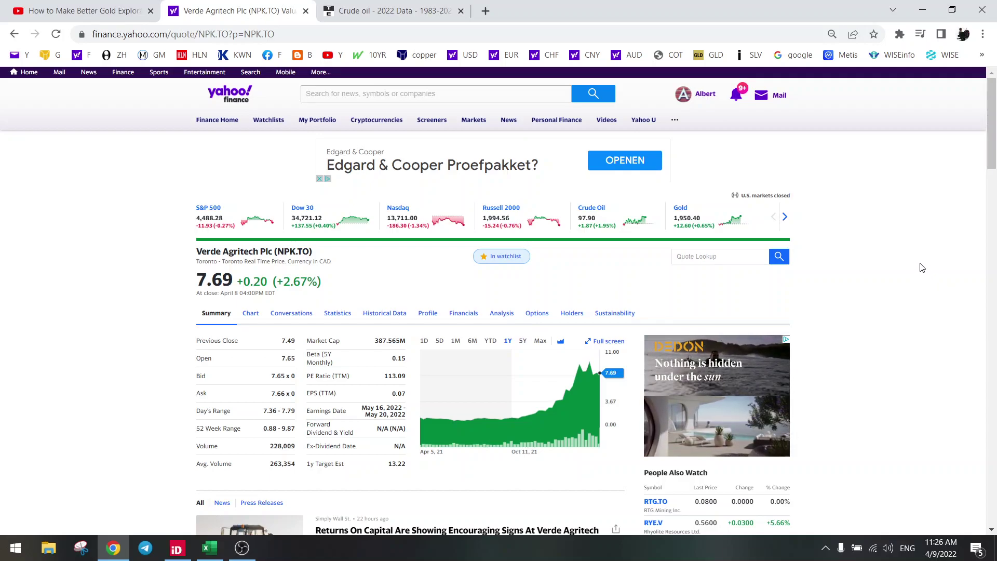
- Show NPK.TO's six-month price chart and highlight its 113.09 P/E ratio
scroll(918, 272, down, 1)
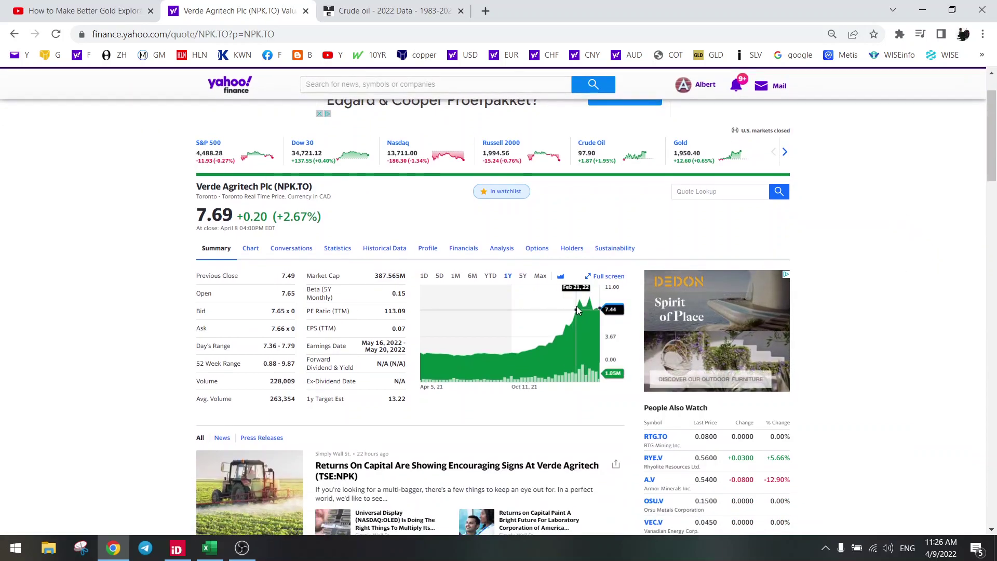
click(474, 278)
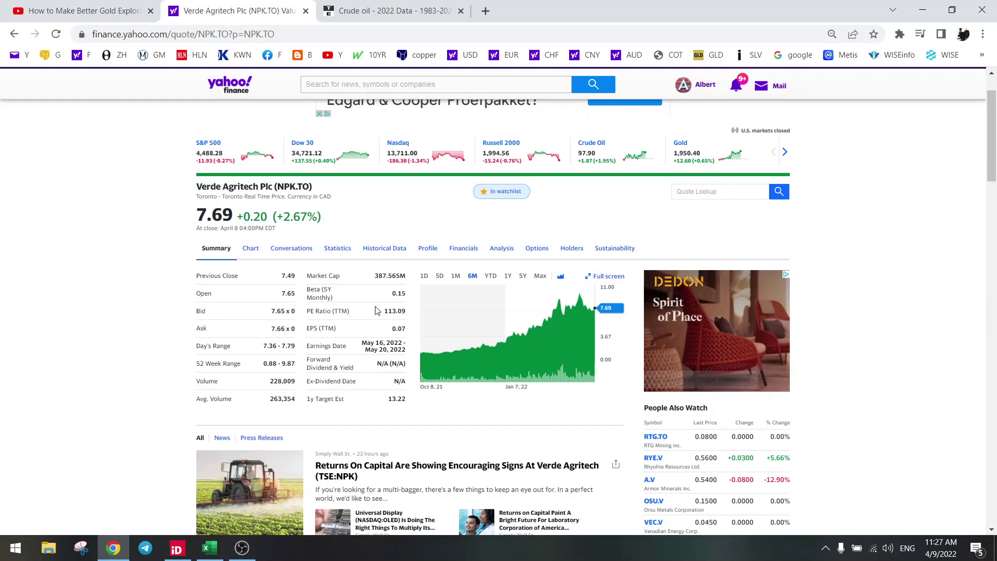
drag(305, 311, 405, 312)
click(405, 312)
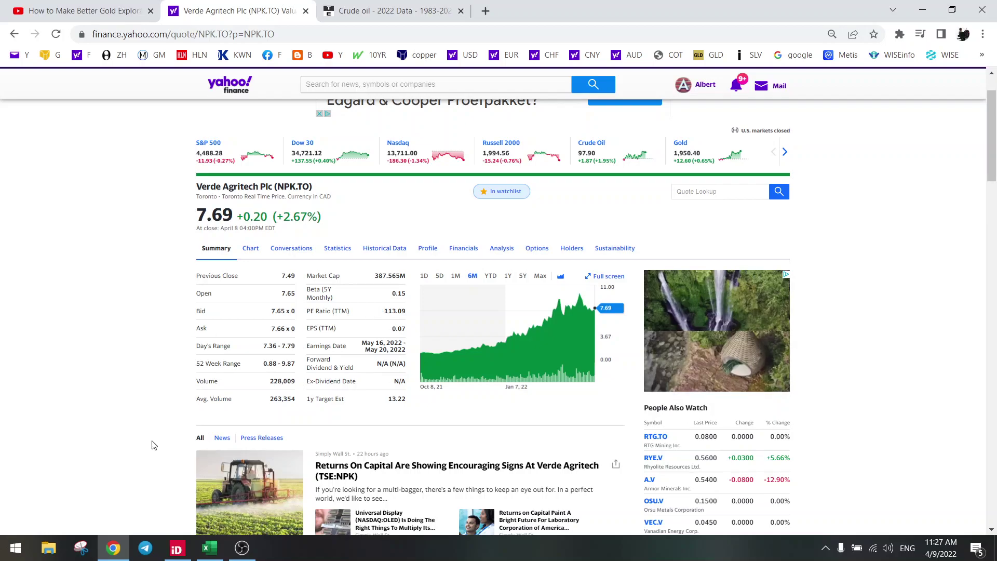
- Switch to the Miners workbook's NPK sheet and inspect the potash and crude oil charts
click(210, 548)
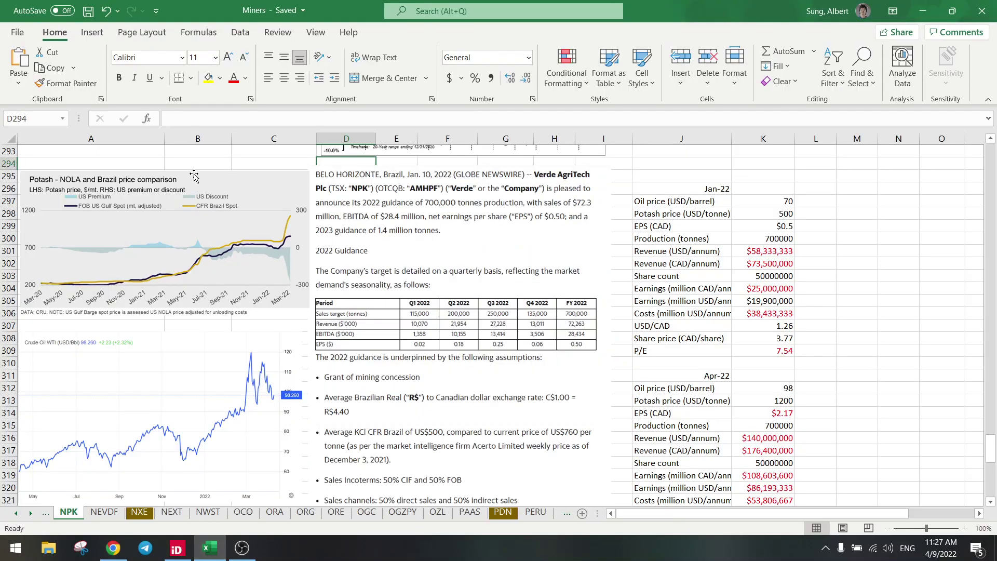
click(203, 158)
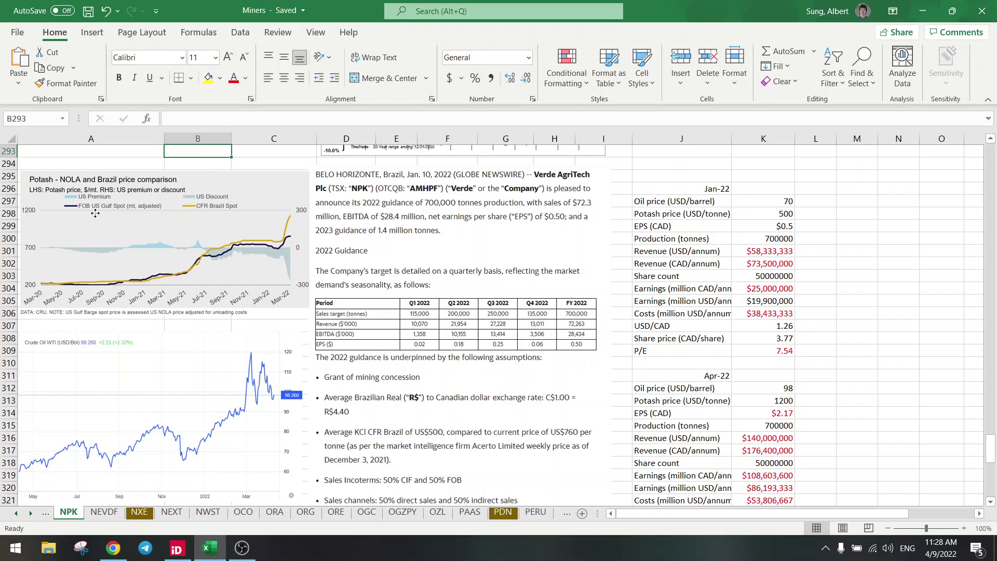
click(96, 215)
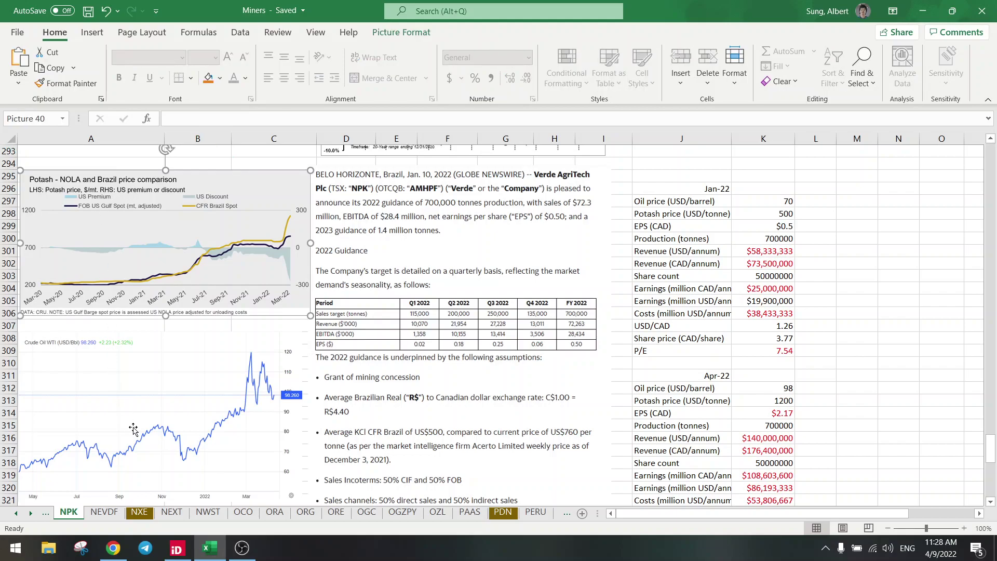
click(156, 376)
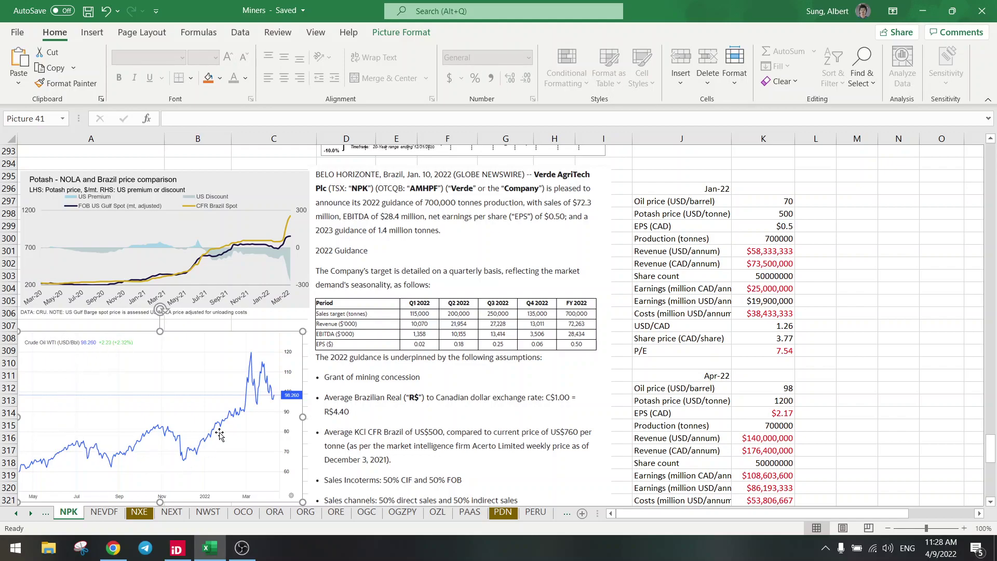
scroll(130, 420, down, 1)
scroll(130, 421, down, 1)
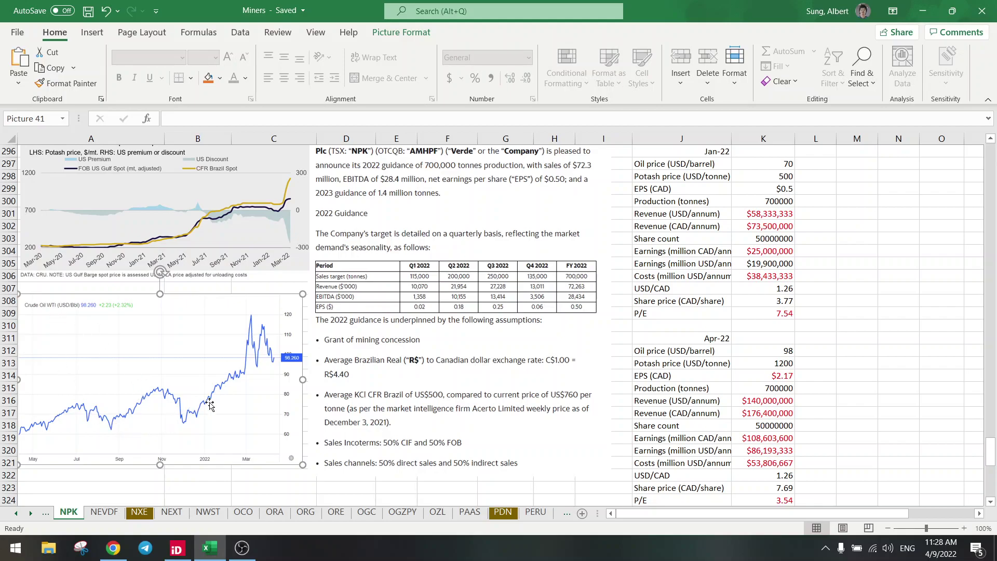
scroll(205, 396, up, 1)
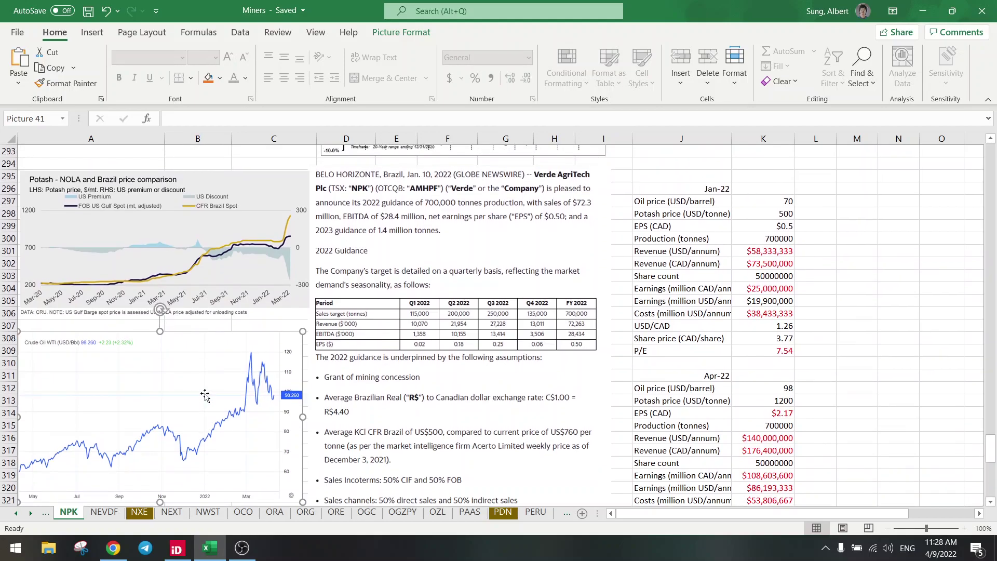
click(470, 238)
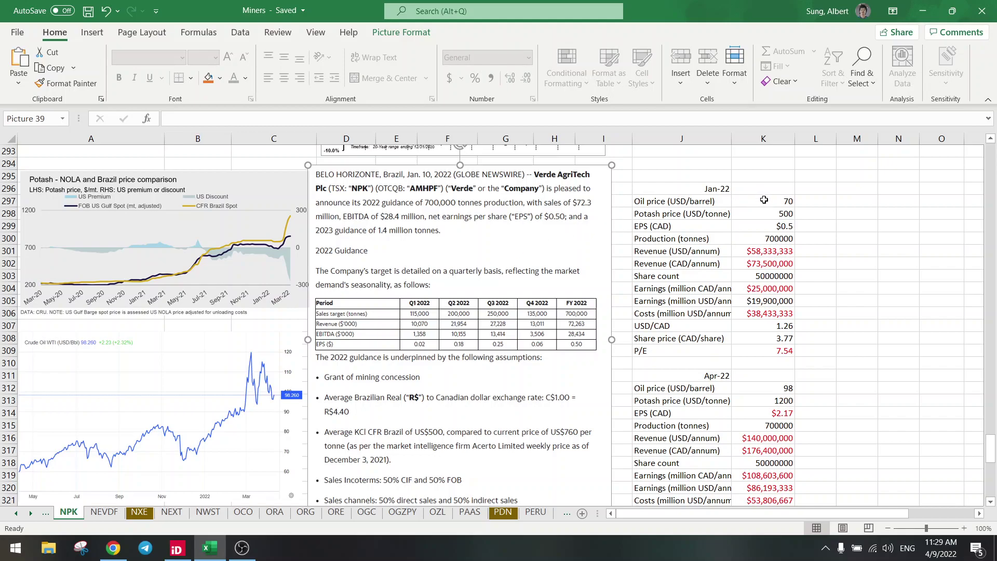
click(764, 200)
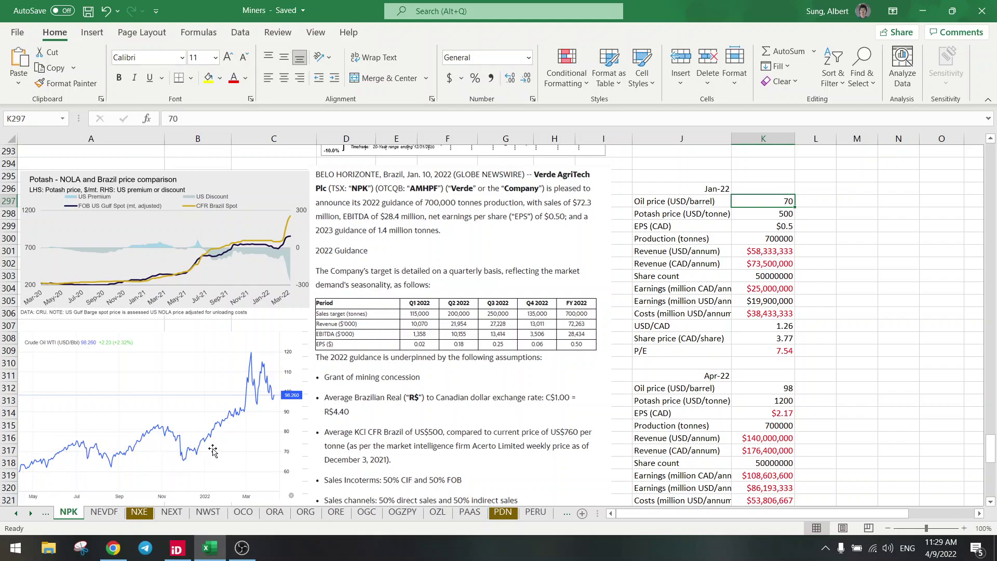
click(777, 213)
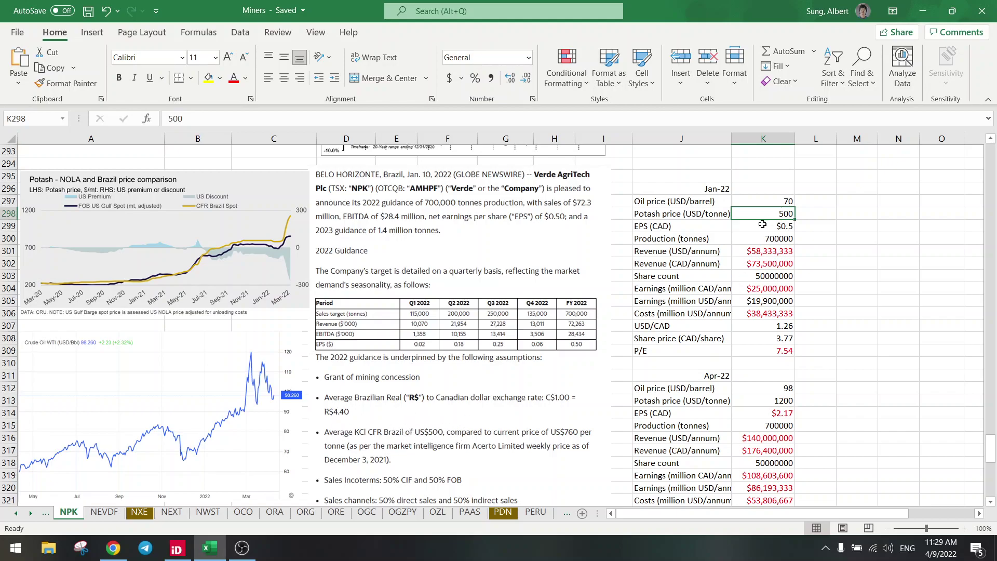
click(763, 224)
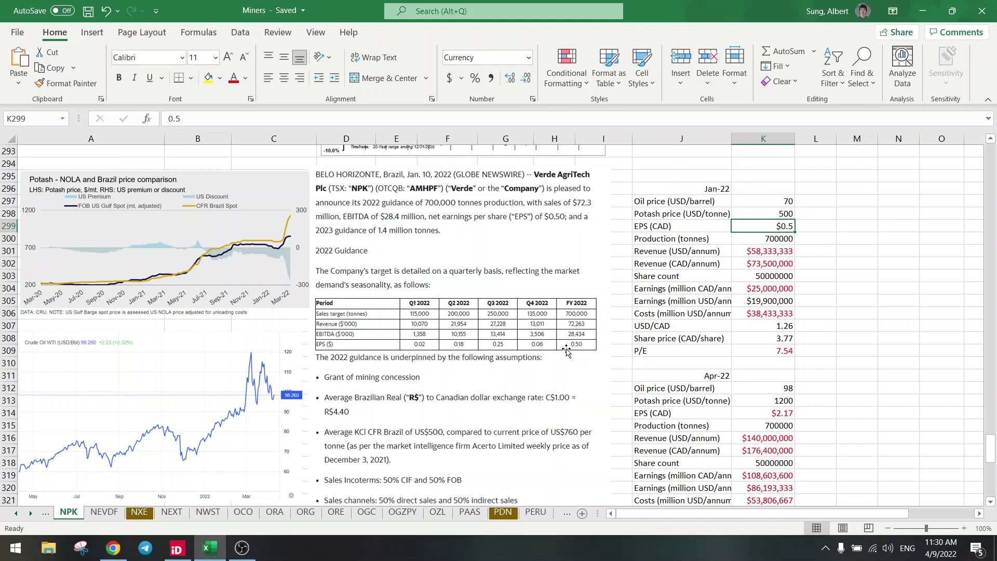
click(758, 240)
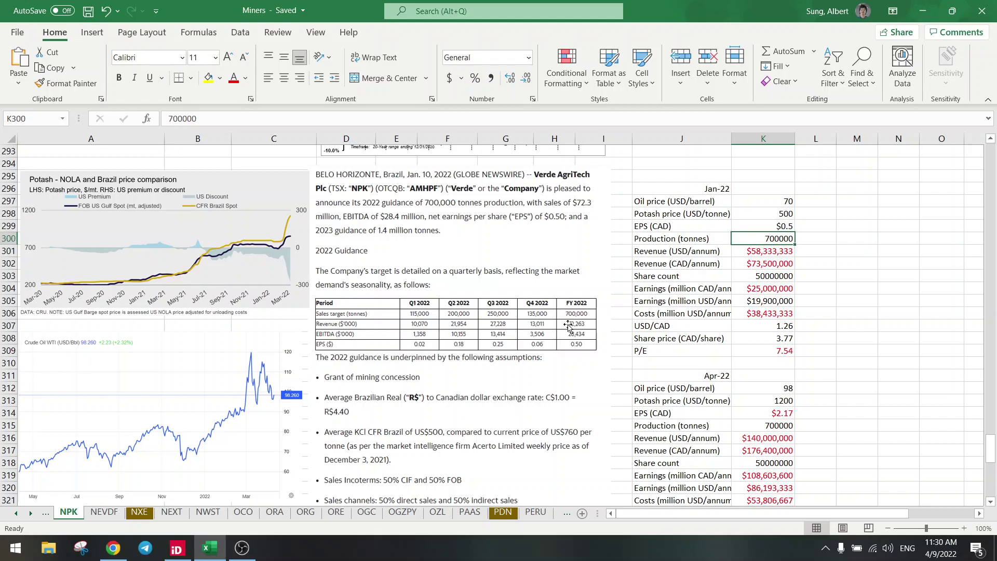
click(776, 250)
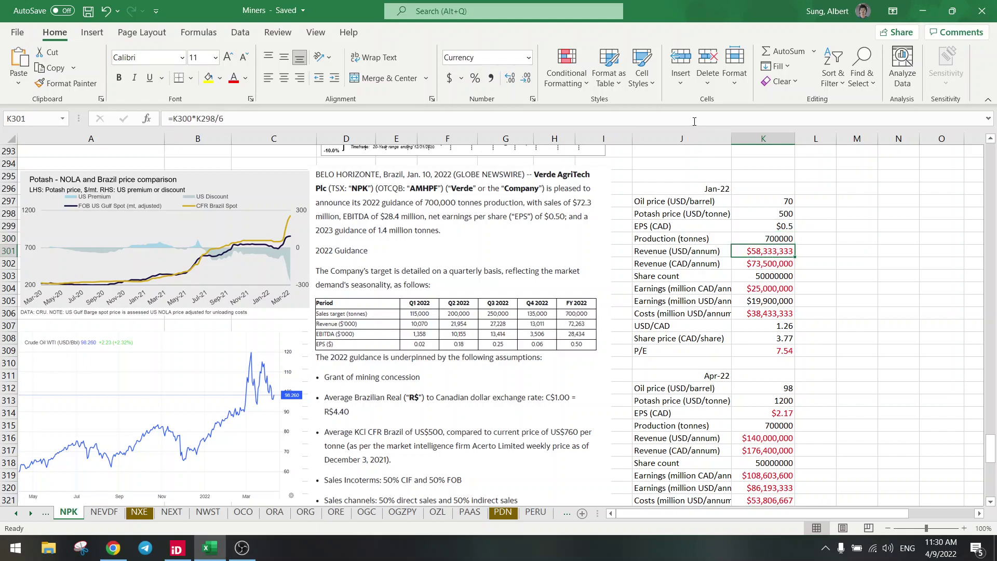
click(696, 119)
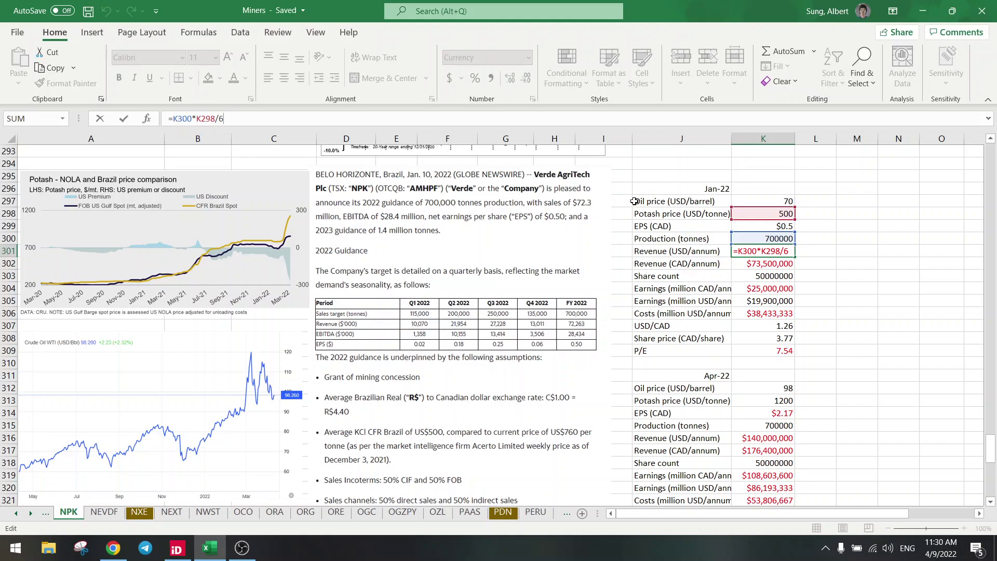
click(650, 213)
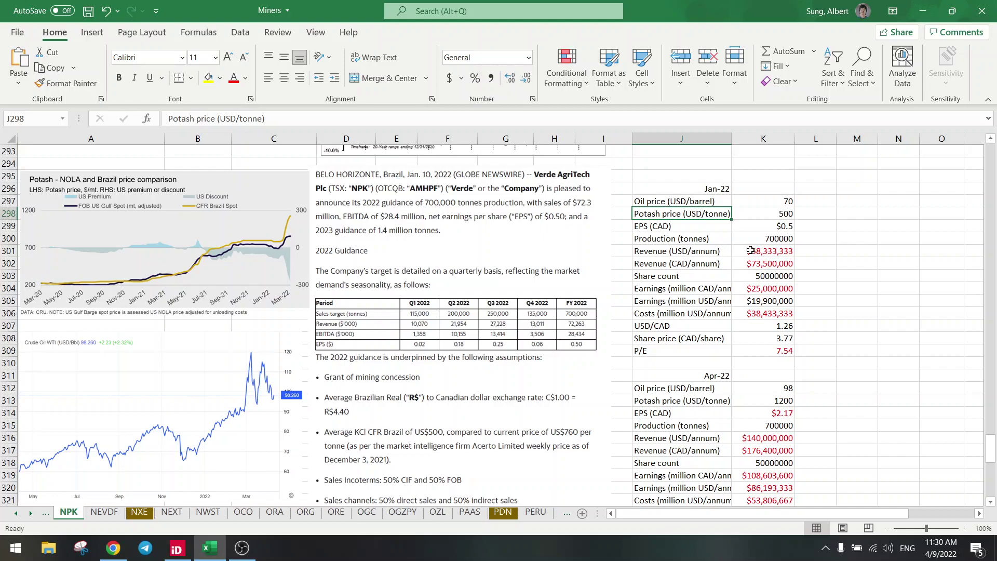
click(759, 251)
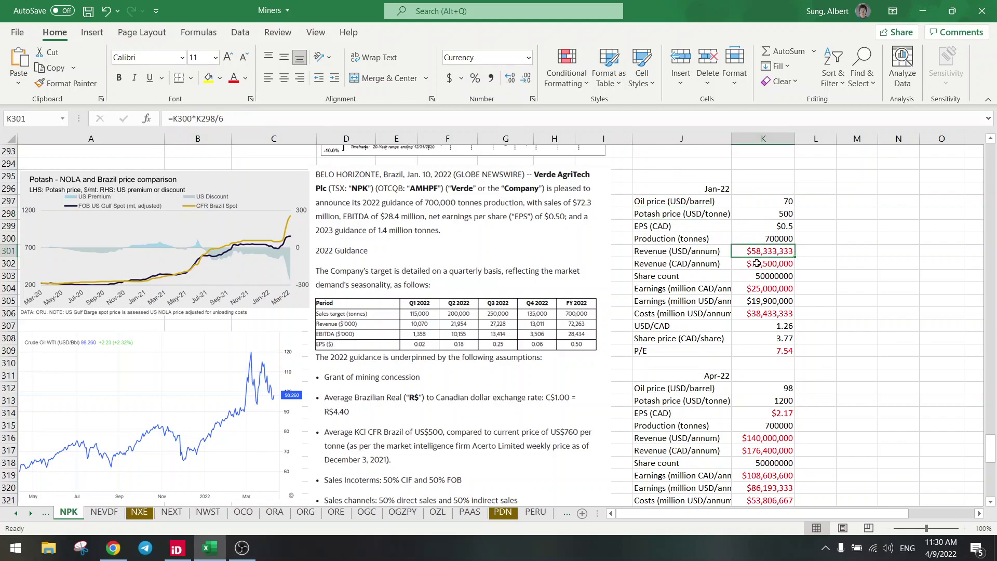
click(750, 265)
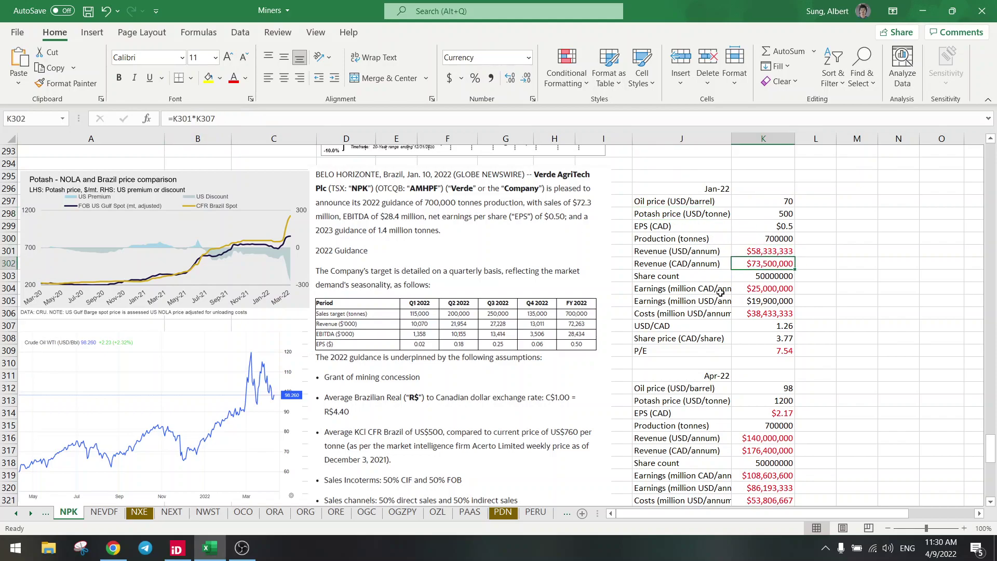
click(774, 325)
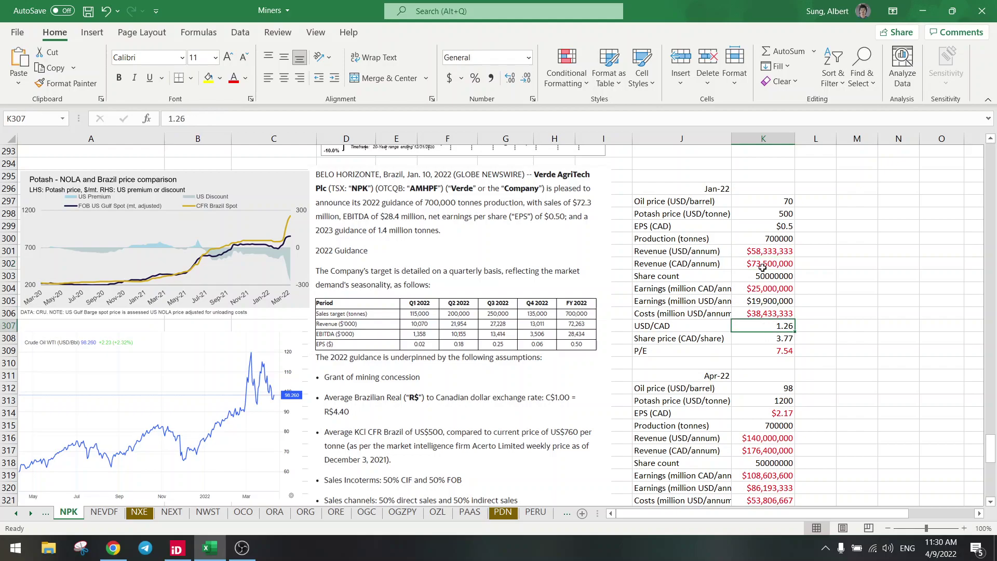
click(762, 264)
double_click(763, 264)
key(Escape)
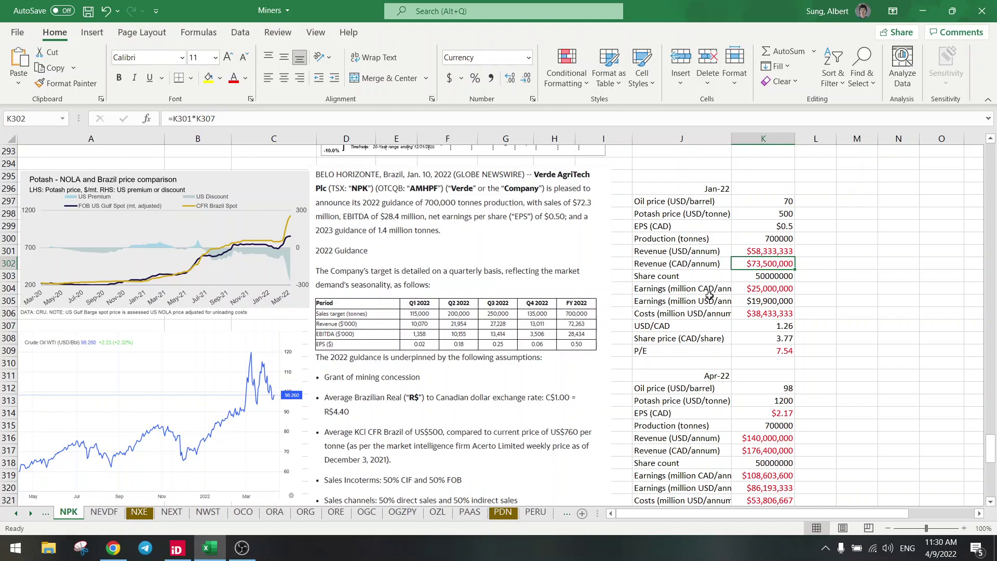
click(760, 276)
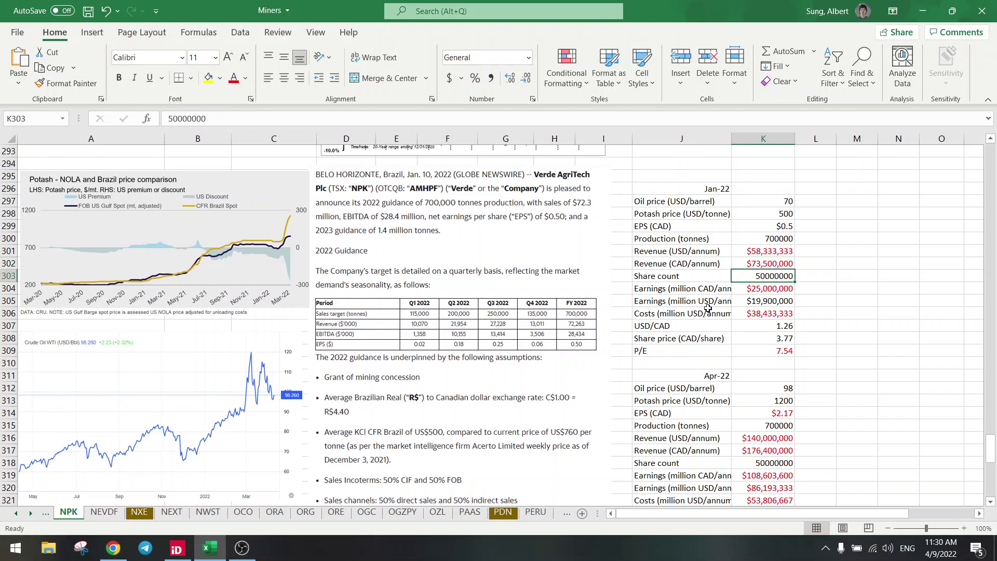
click(747, 293)
click(539, 117)
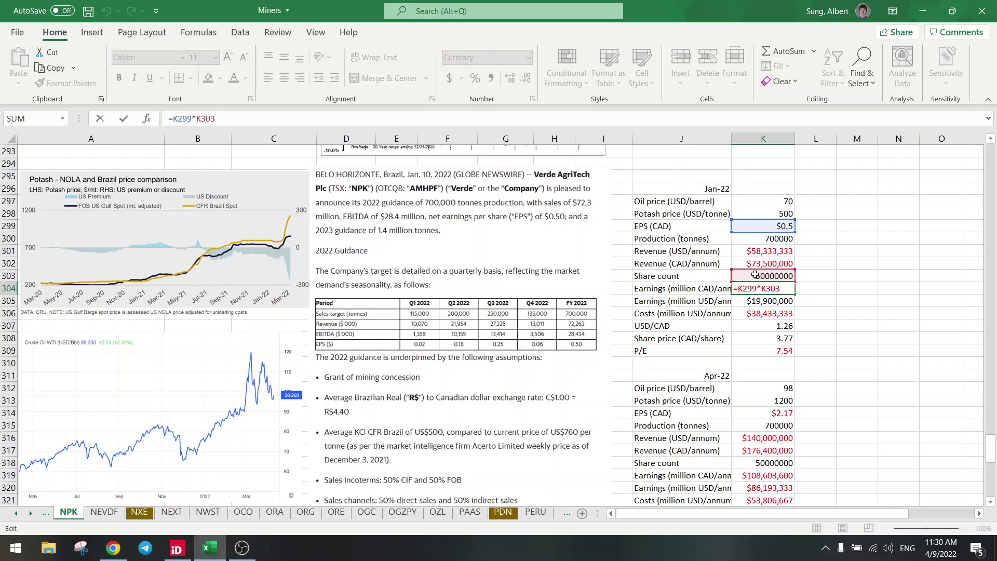
click(679, 285)
click(767, 287)
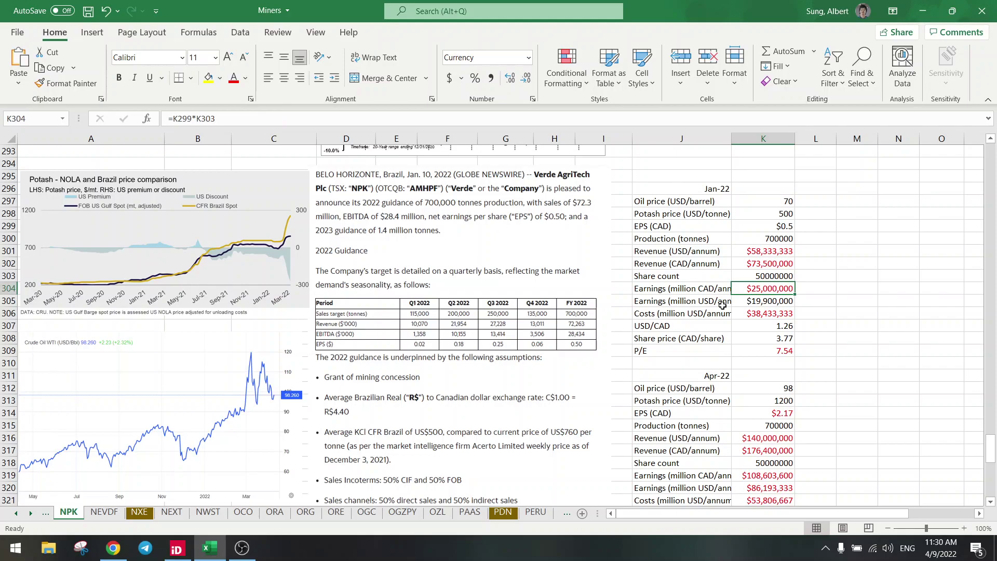
click(766, 300)
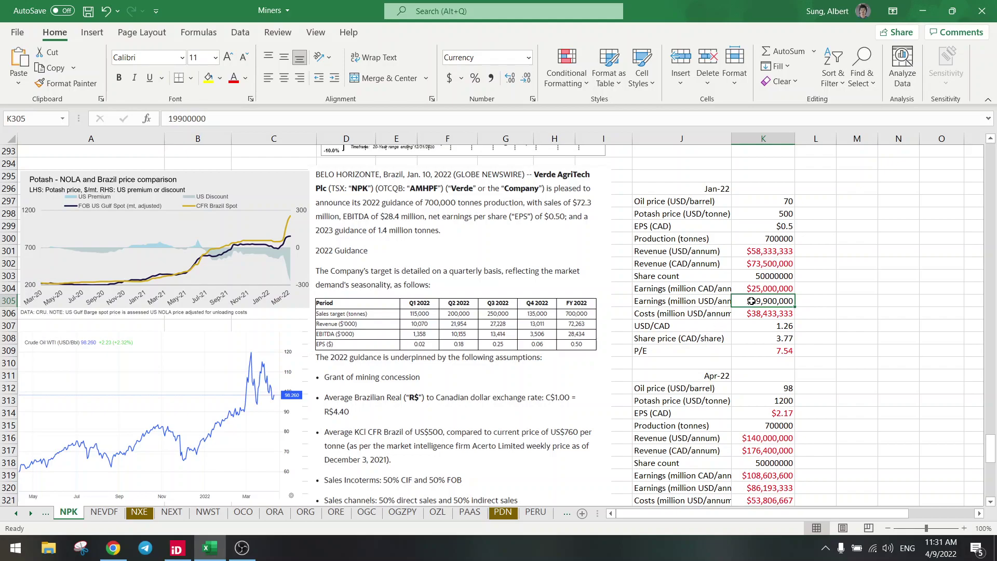
click(753, 315)
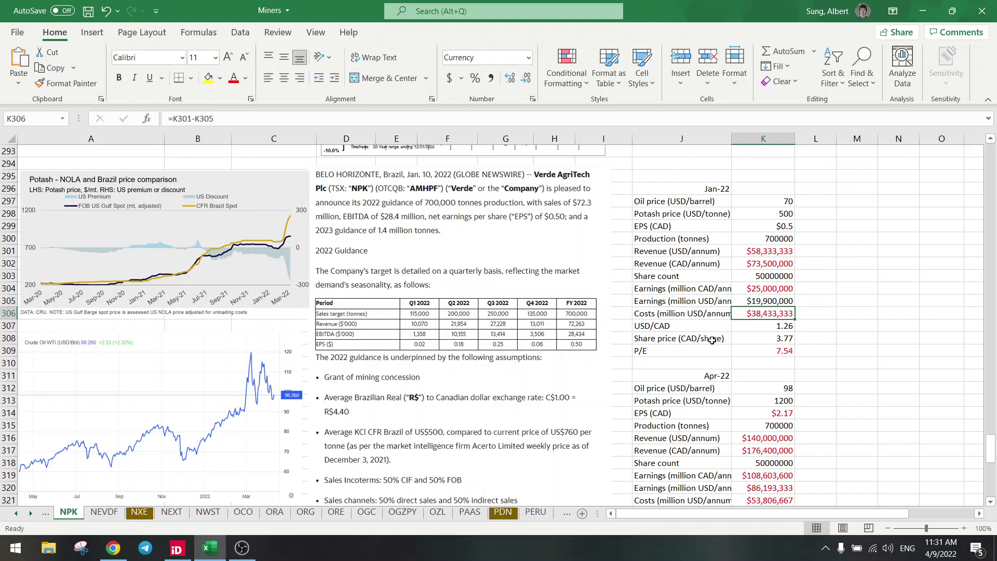
click(603, 119)
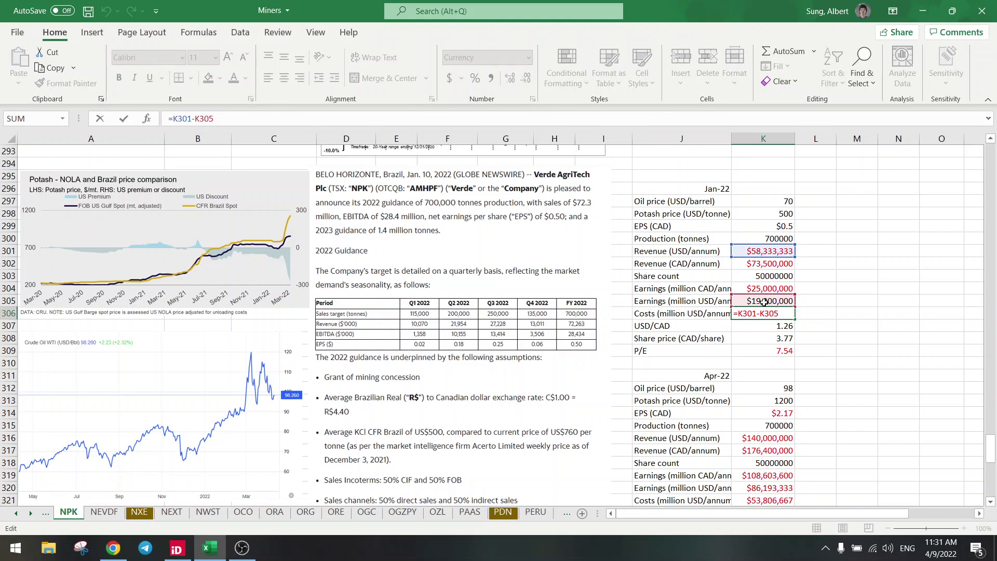
key(ctrl+Return)
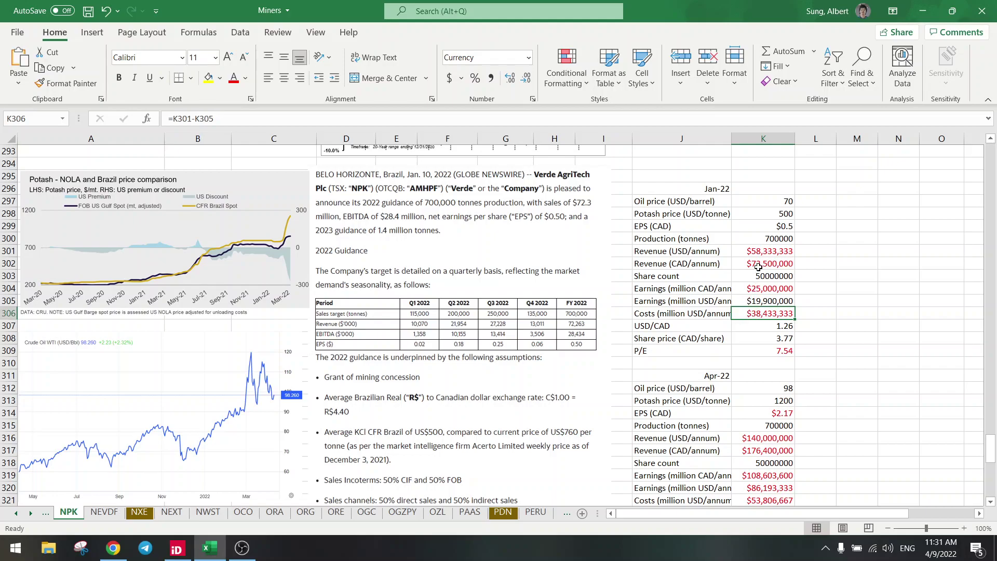
click(780, 249)
click(762, 314)
click(761, 290)
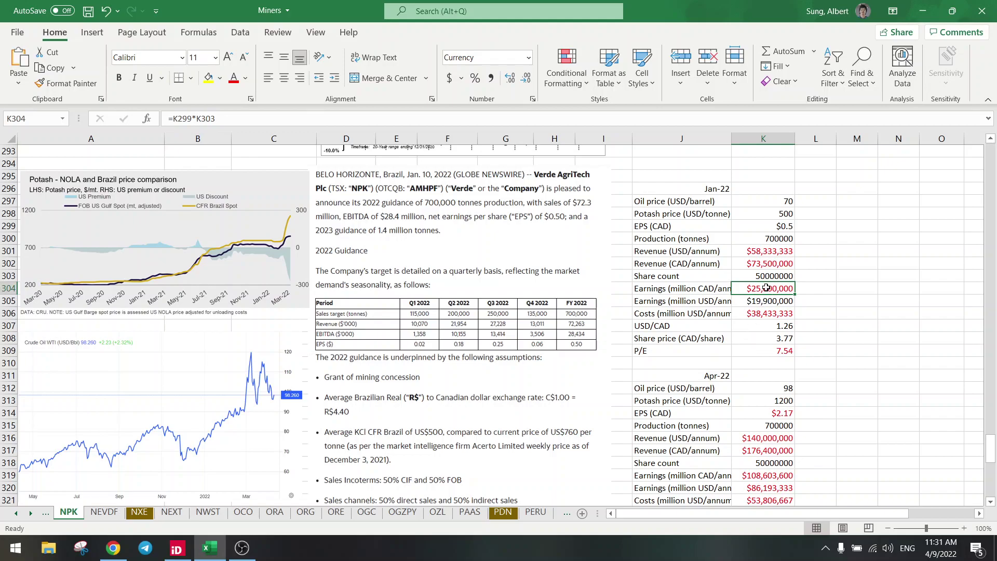
click(763, 301)
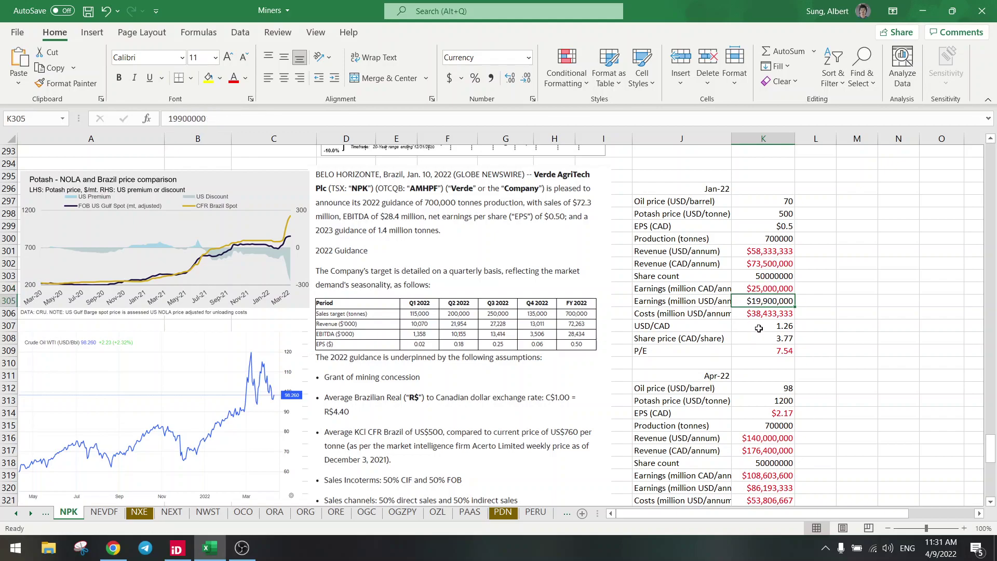
click(756, 338)
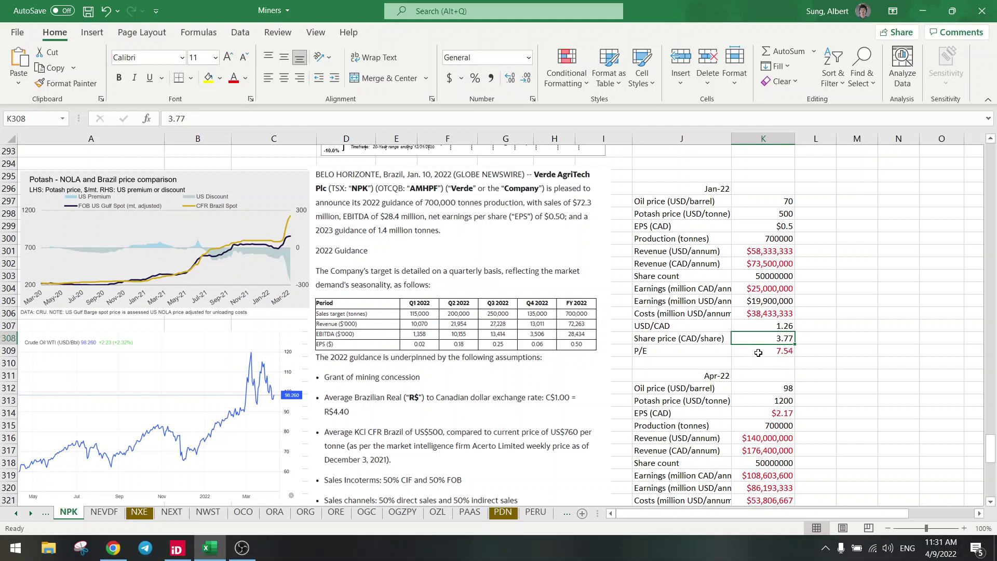
click(757, 353)
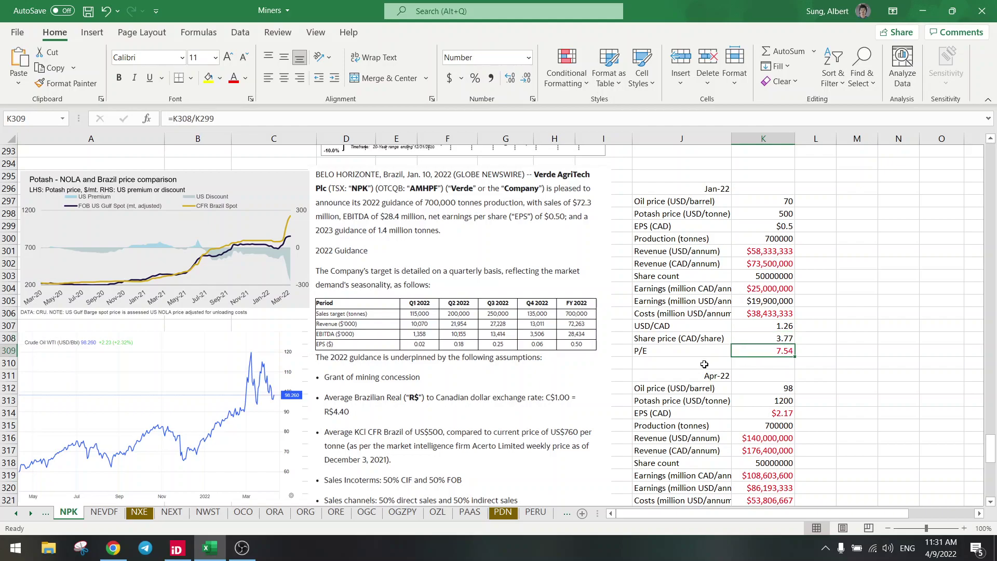
click(601, 120)
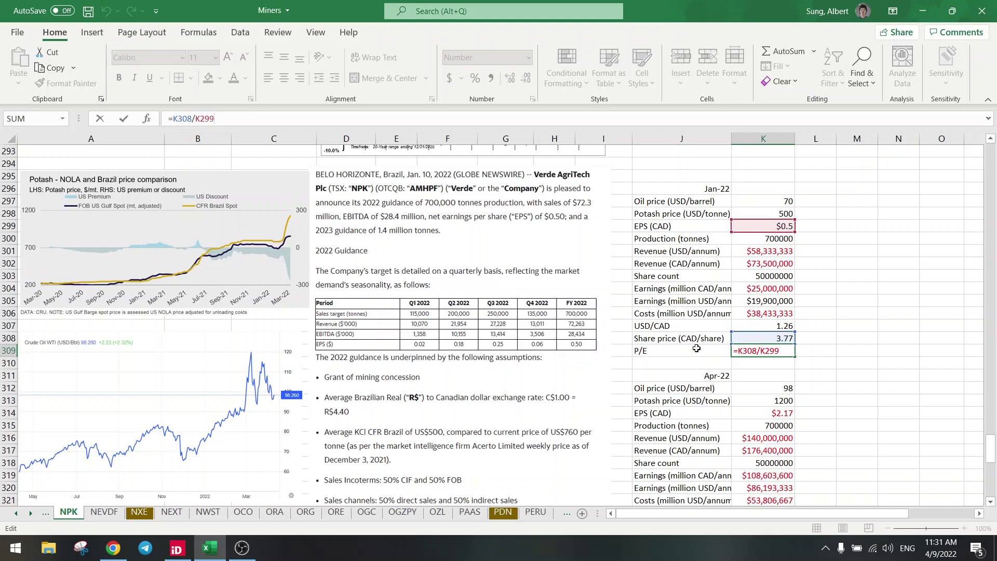
key(ctrl+Return)
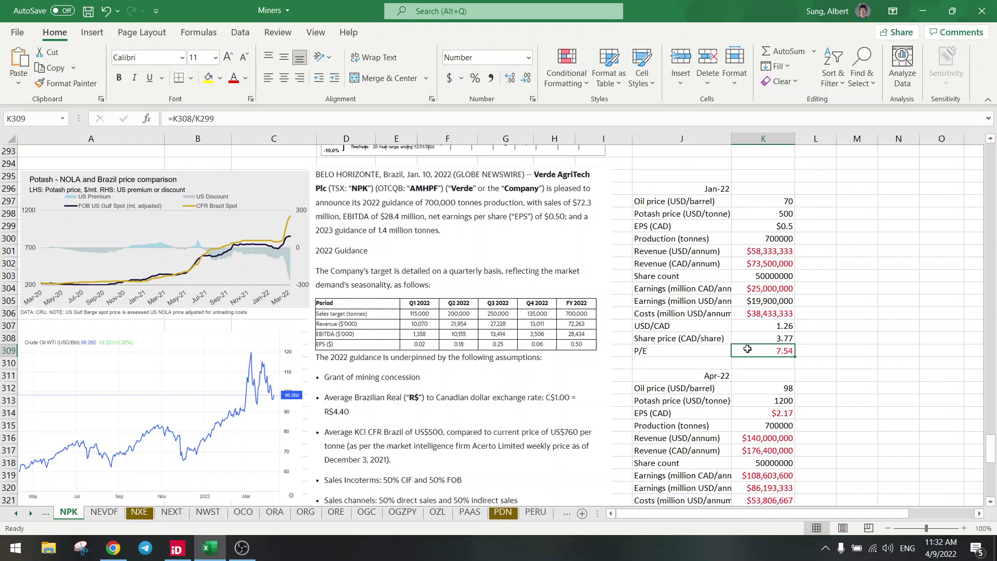
drag(676, 188, 767, 356)
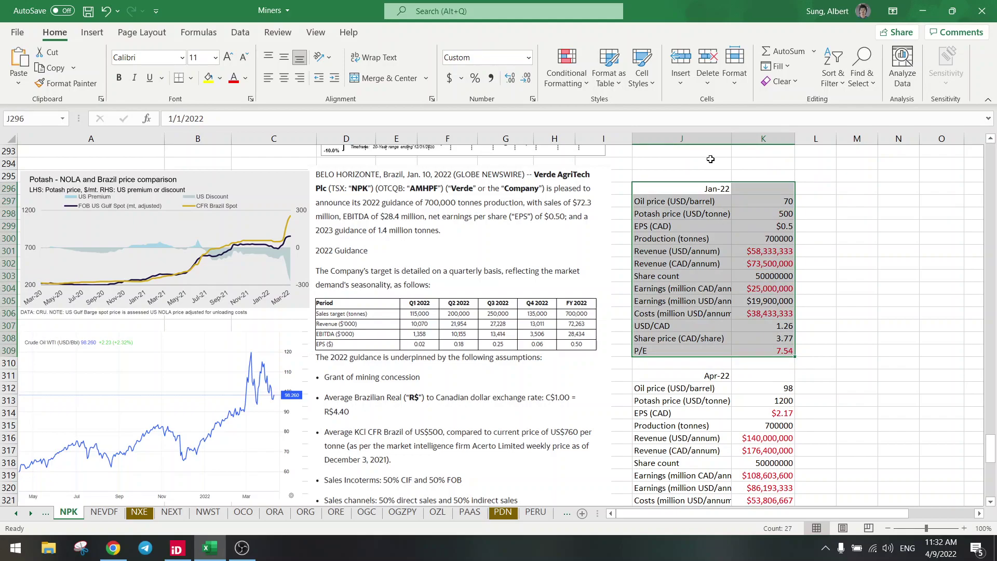
click(689, 376)
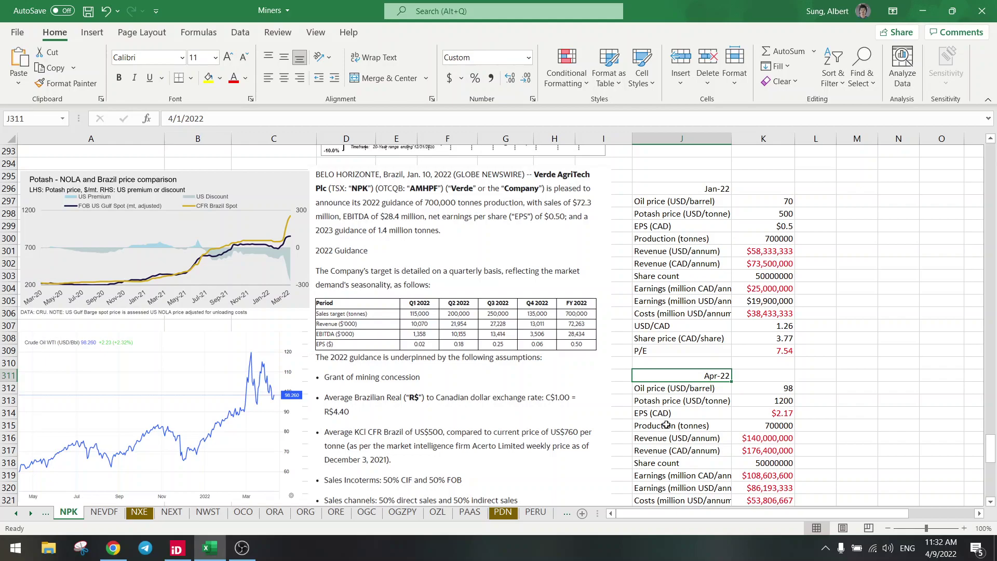
scroll(667, 424, down, 2)
click(695, 317)
click(765, 314)
scroll(766, 313, up, 1)
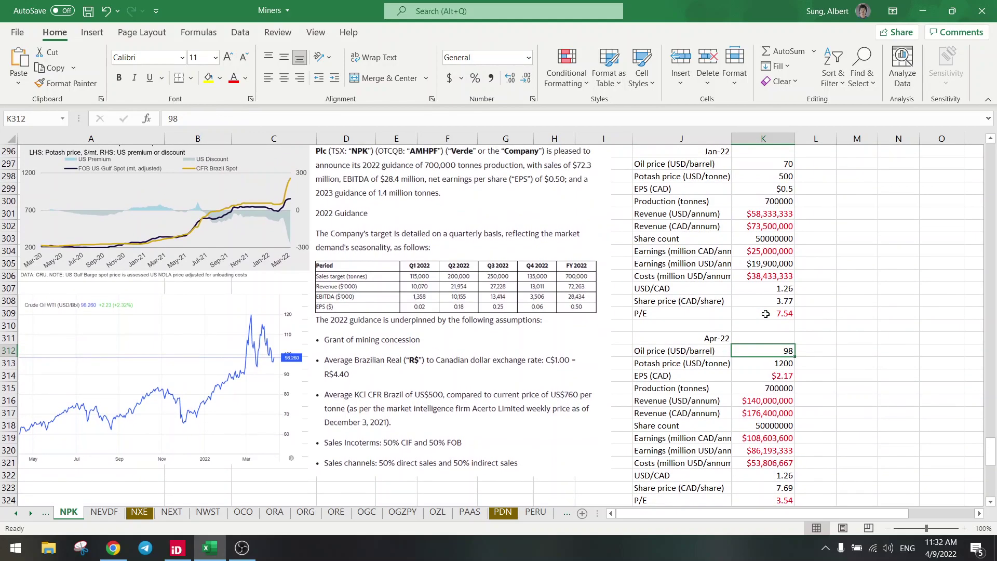
click(781, 164)
click(752, 349)
click(750, 364)
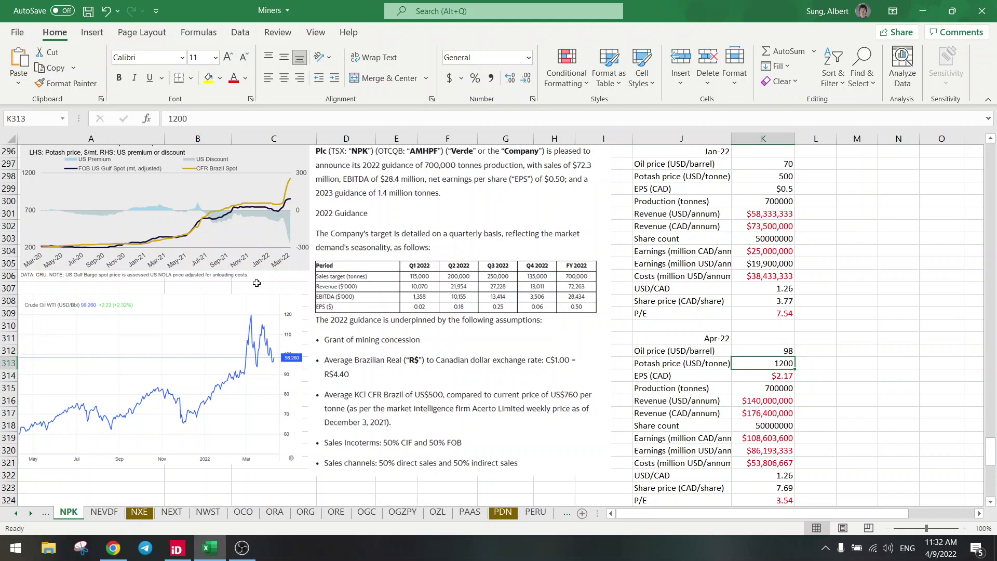
scroll(255, 284, up, 2)
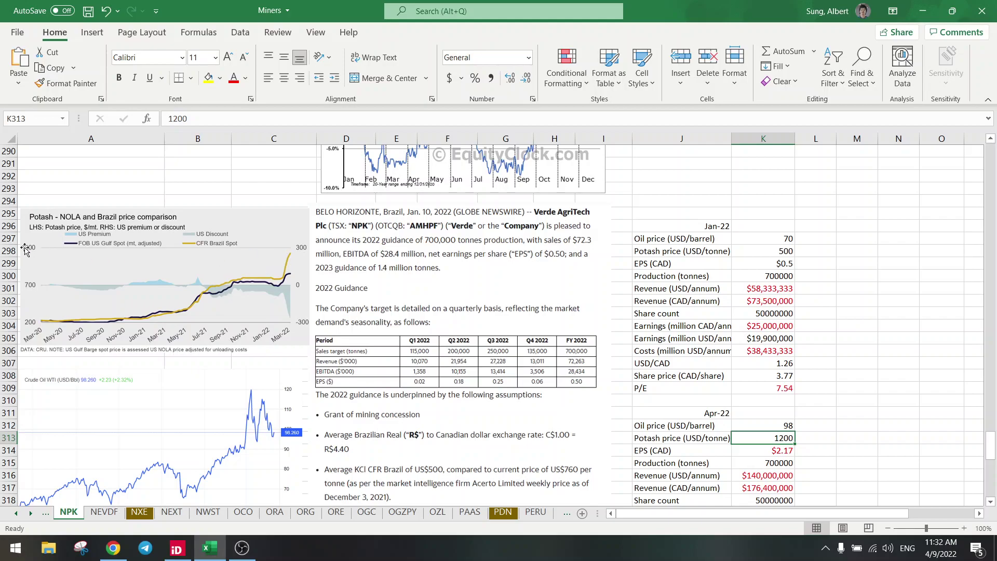
scroll(691, 351, down, 3)
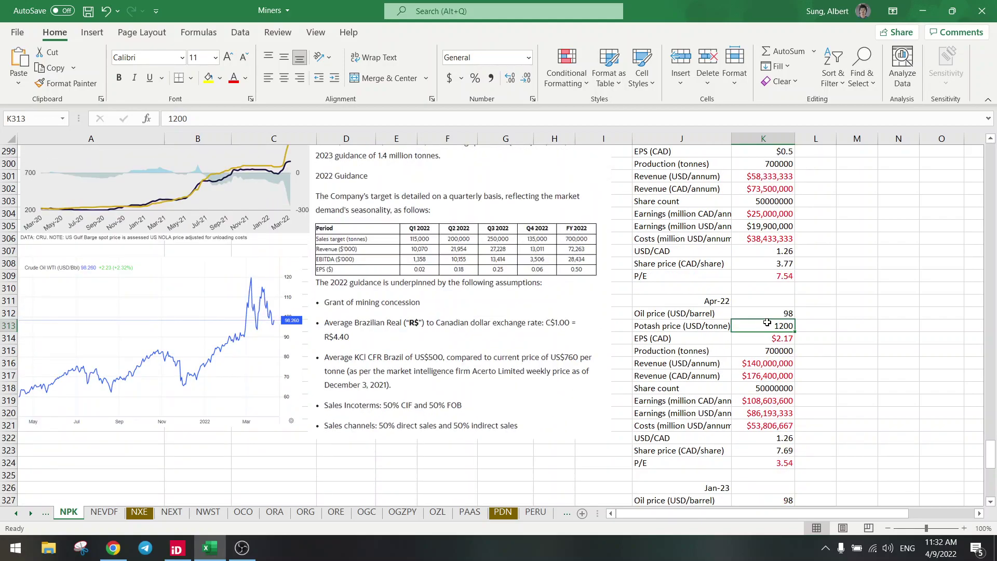
click(769, 336)
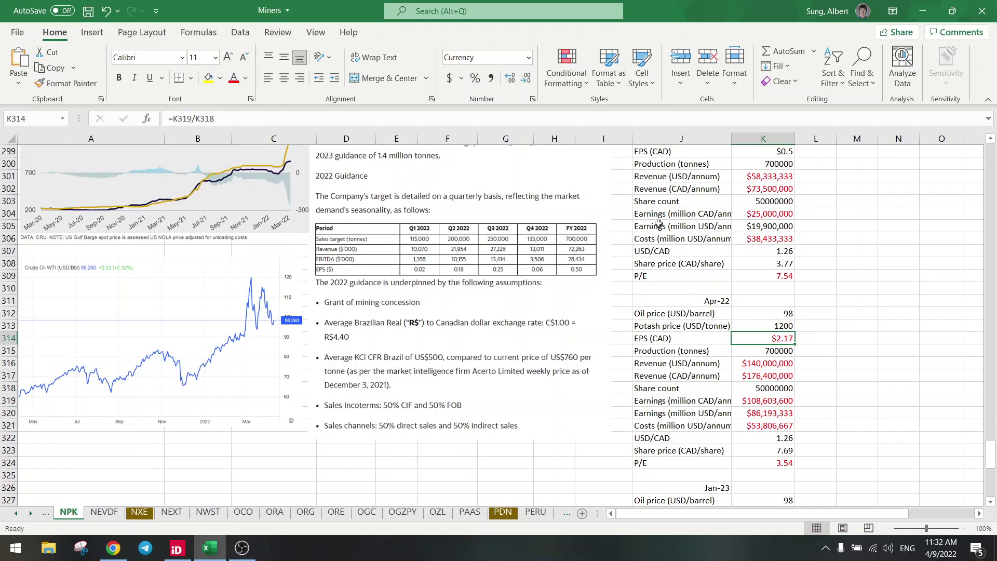
click(764, 352)
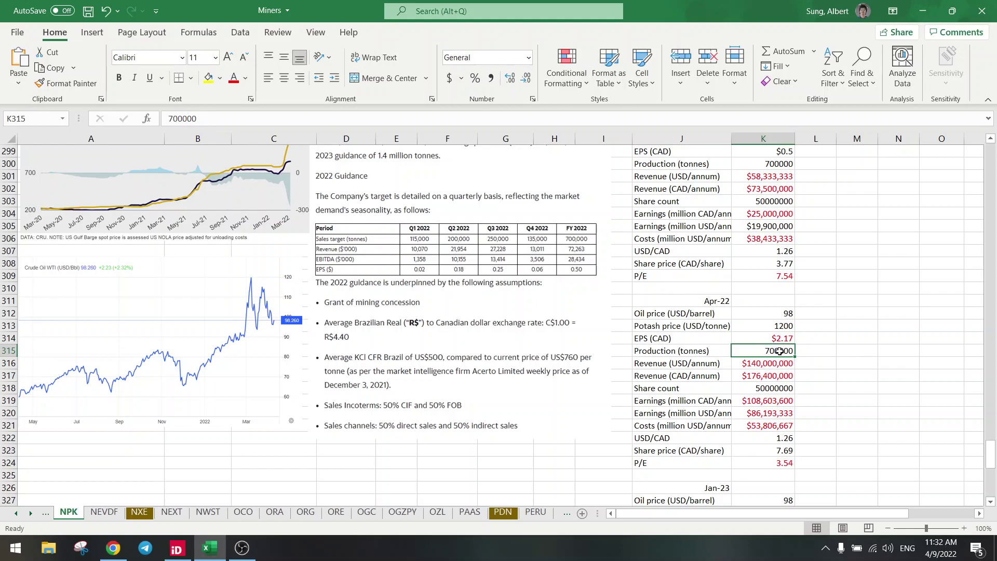
click(781, 165)
click(763, 353)
click(755, 362)
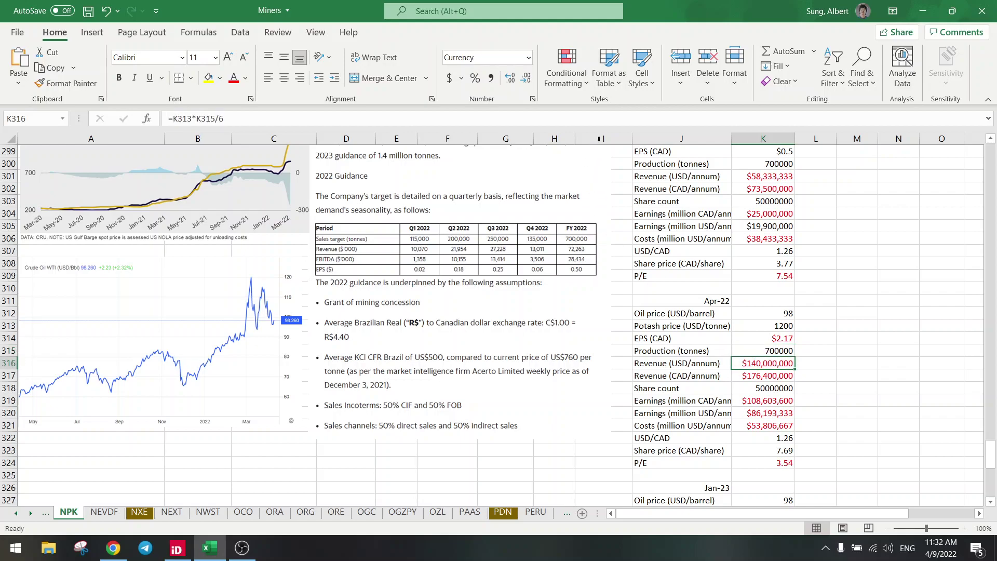
click(611, 120)
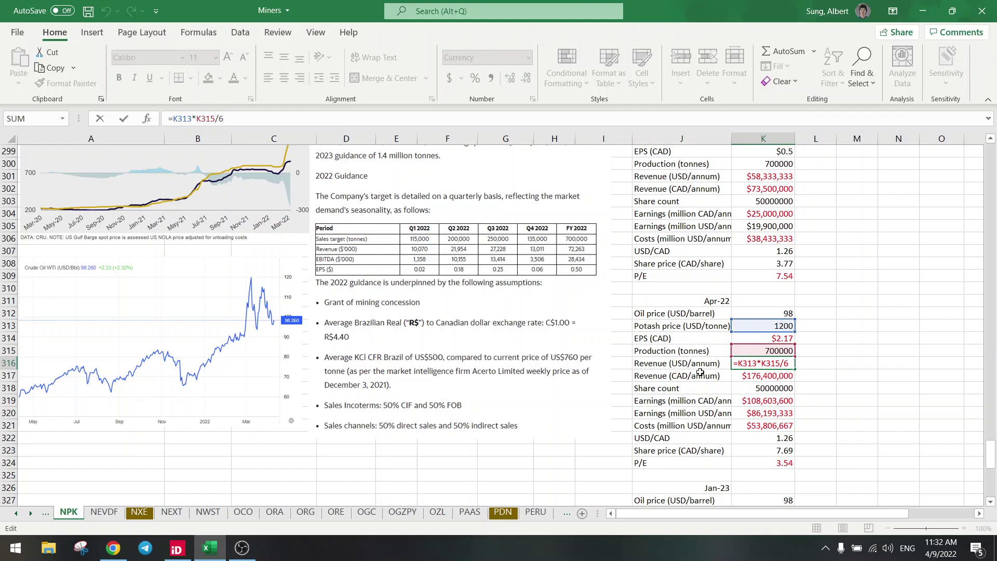
click(704, 368)
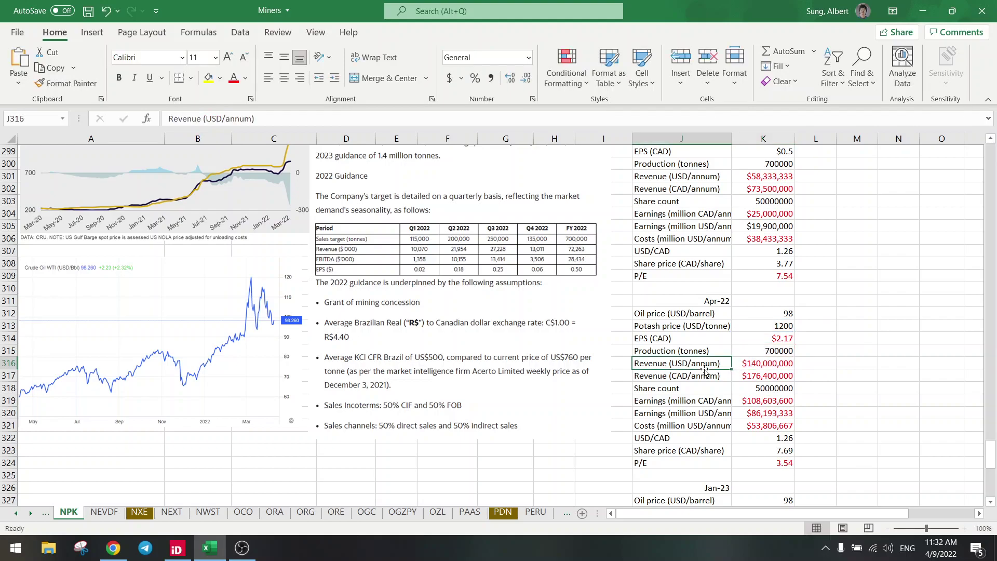
click(761, 369)
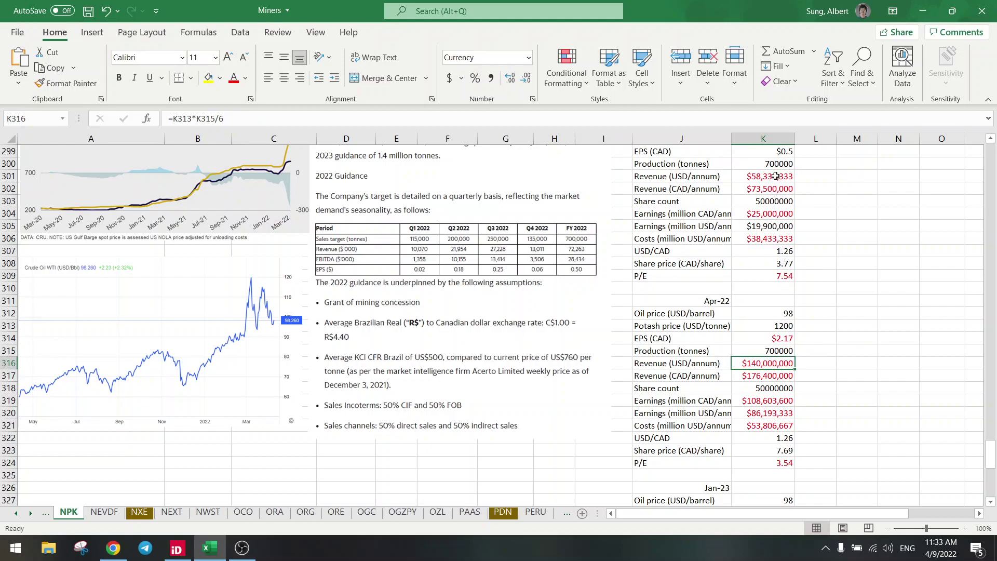
click(776, 176)
click(761, 363)
click(770, 176)
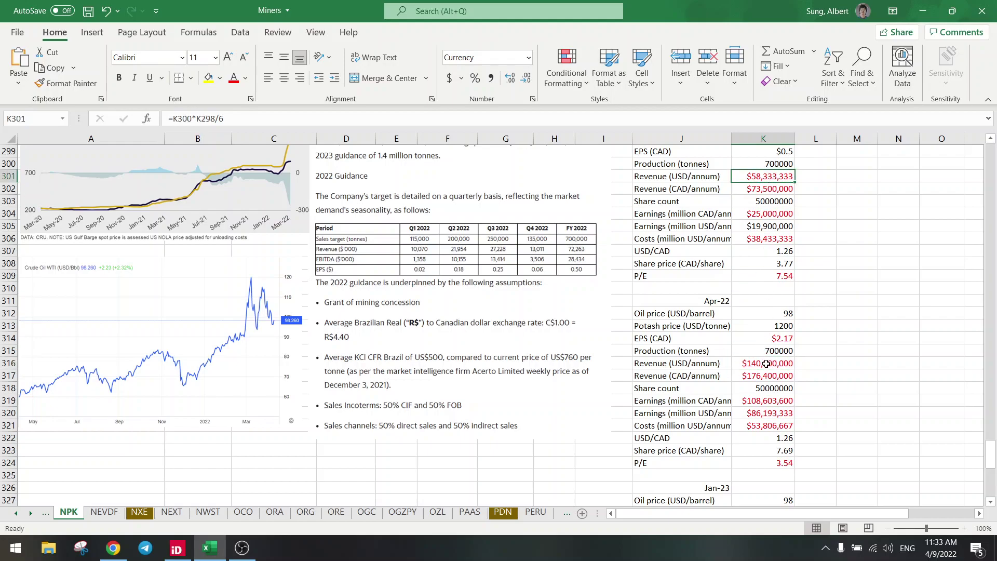
click(767, 363)
click(766, 377)
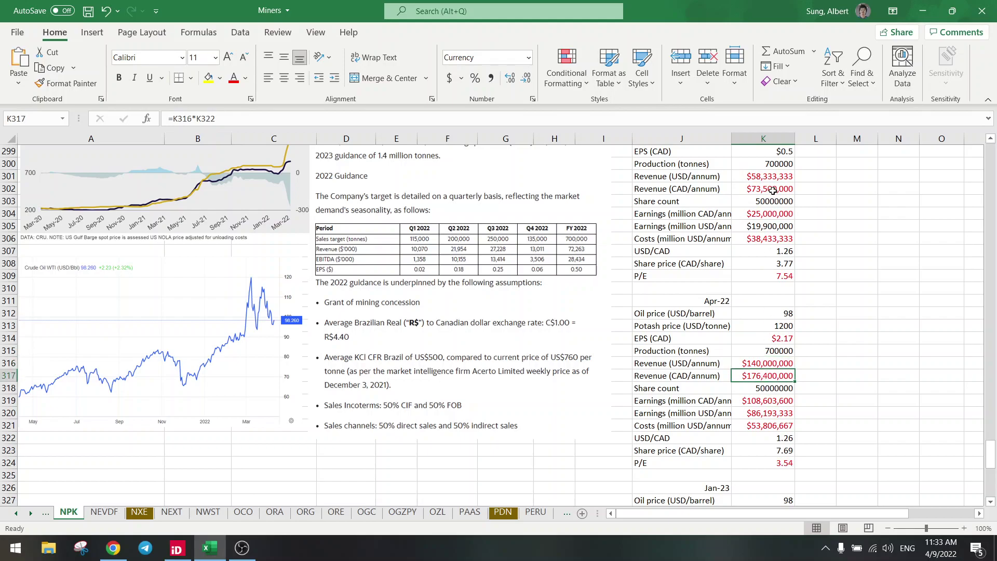
click(773, 190)
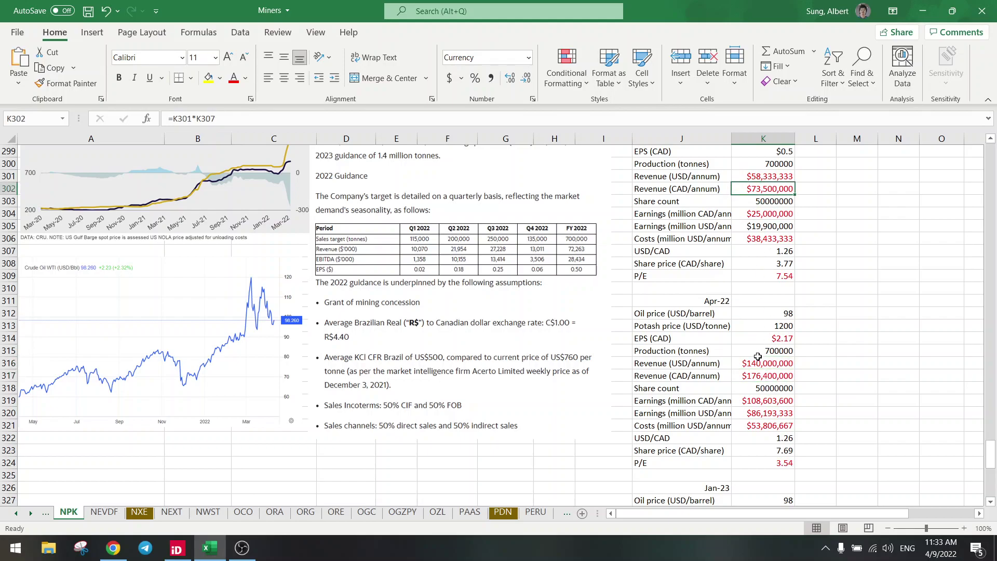
click(763, 399)
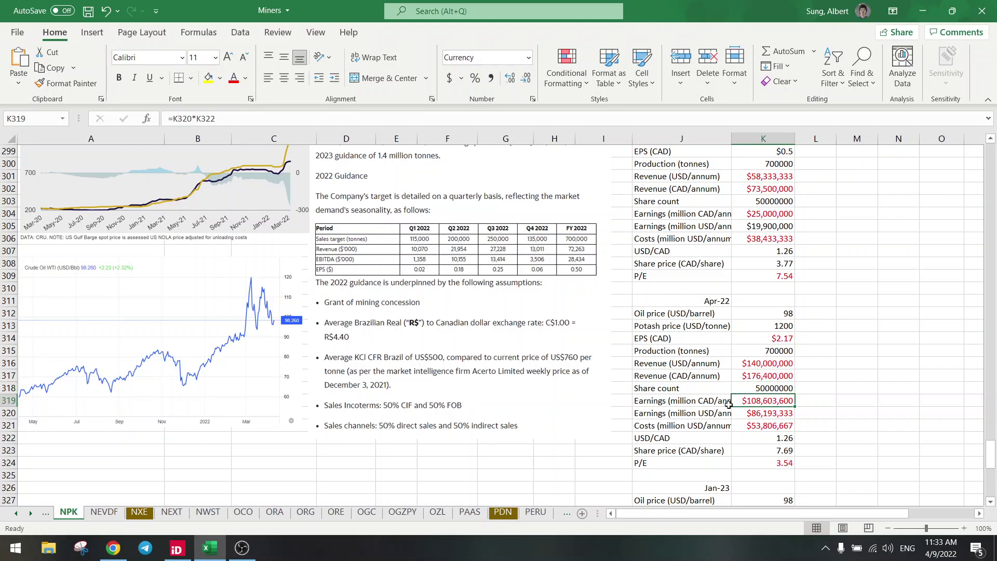
click(654, 114)
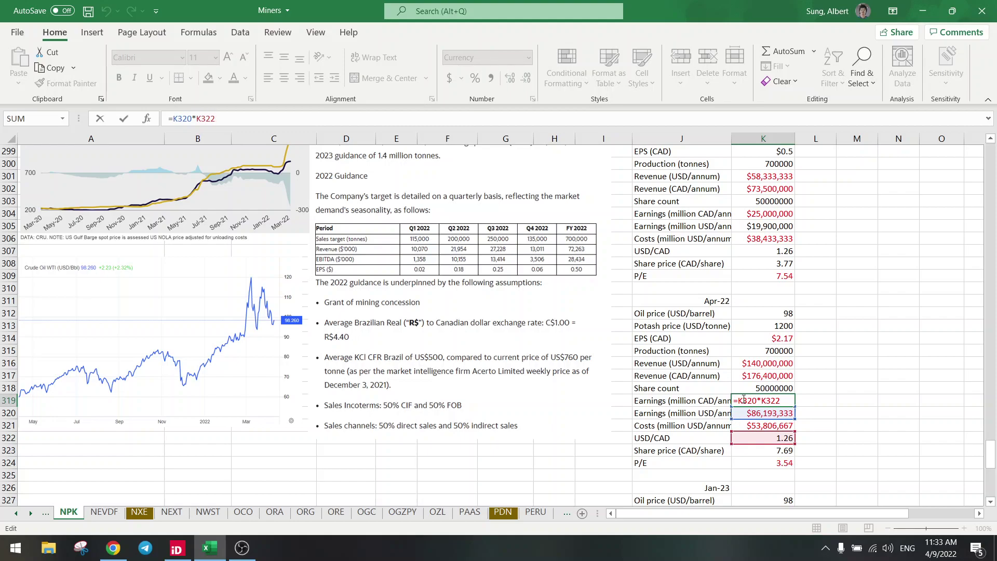
click(725, 414)
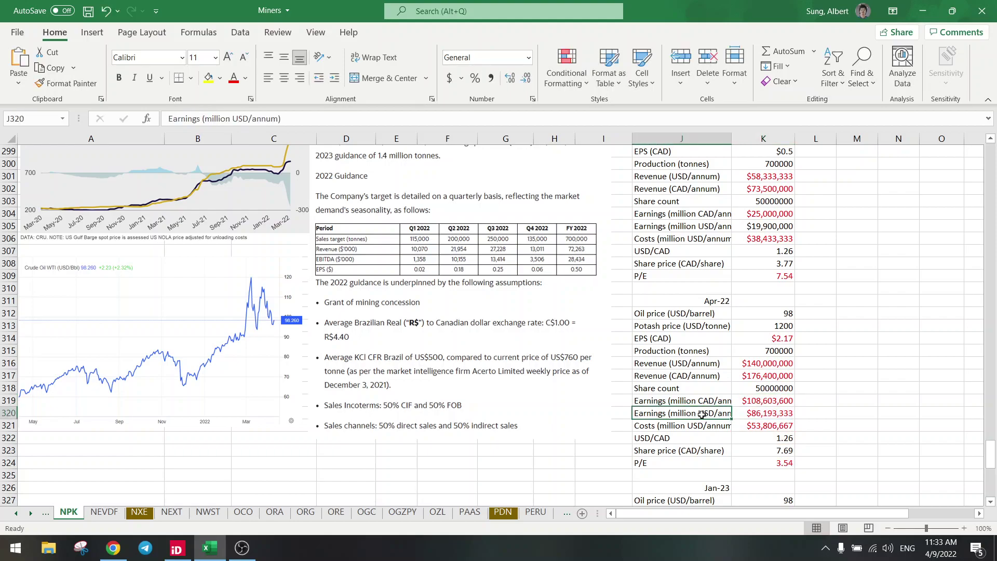
- Review the Apr-22 USD earnings formula, confirming $86,193,333
click(753, 414)
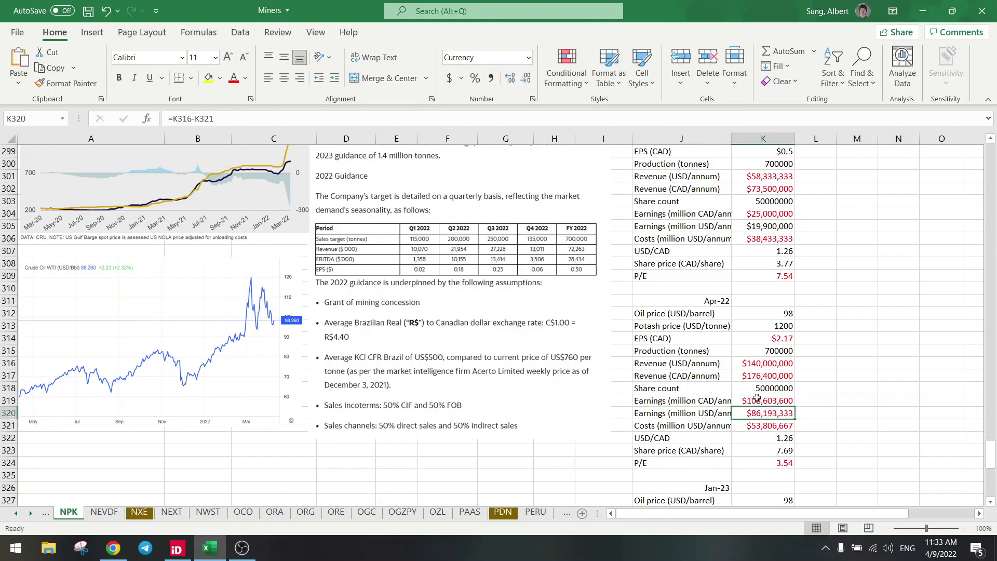
click(736, 120)
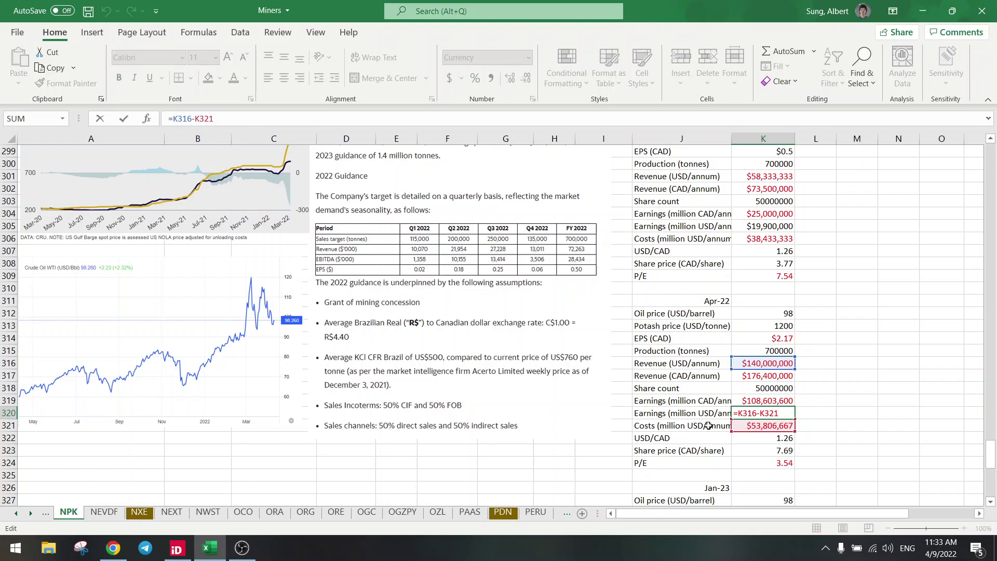
key(Return)
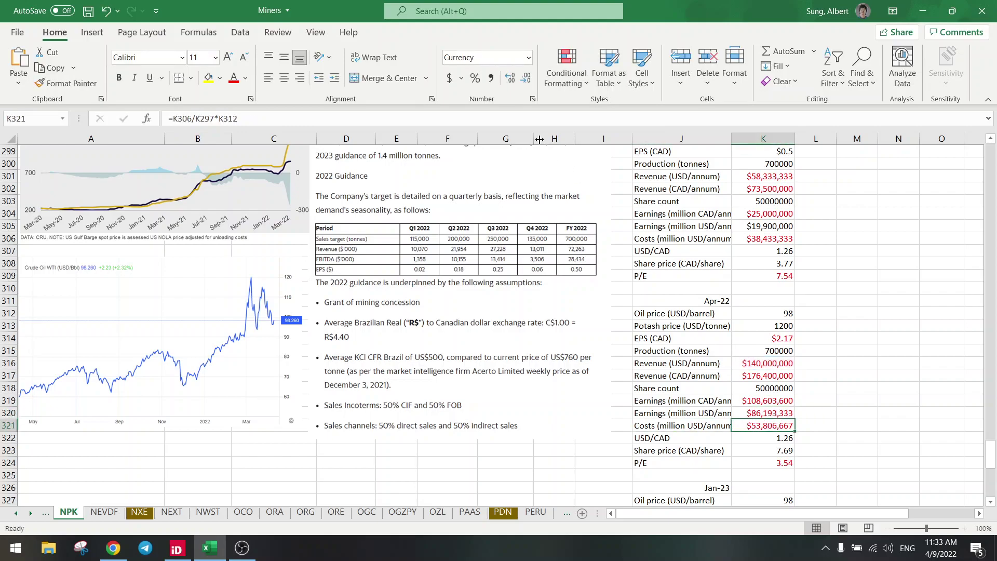
- Set Apr-22 costs to =K306/K297*K312, scaling Jan-22 costs by oil price to $53,806,667
click(546, 117)
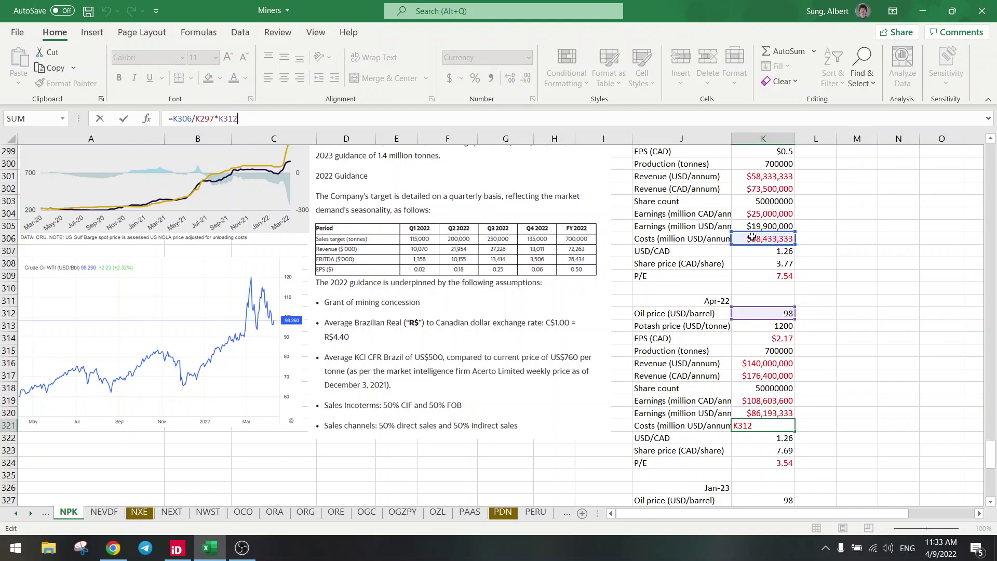
scroll(777, 238, up, 2)
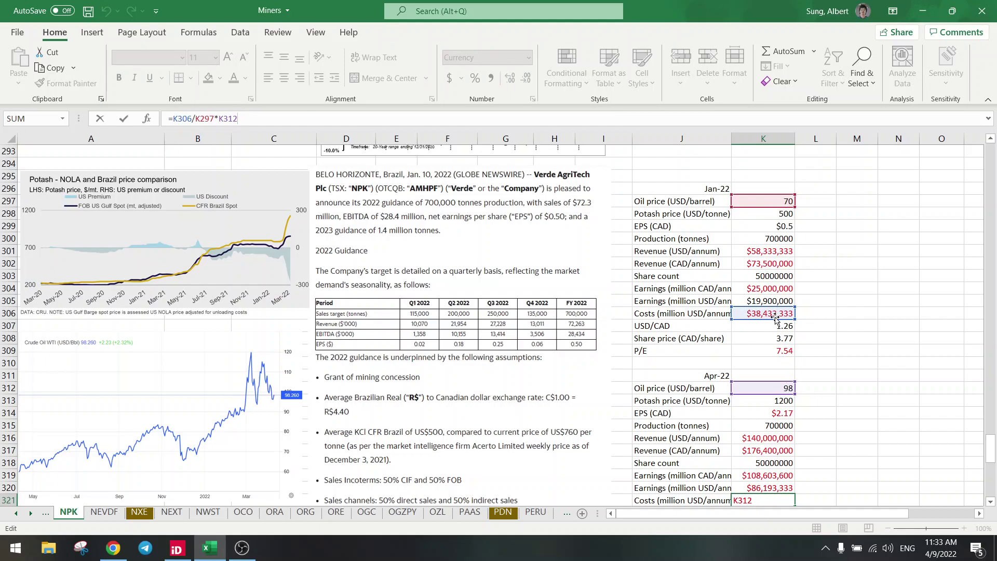
scroll(789, 394, down, 2)
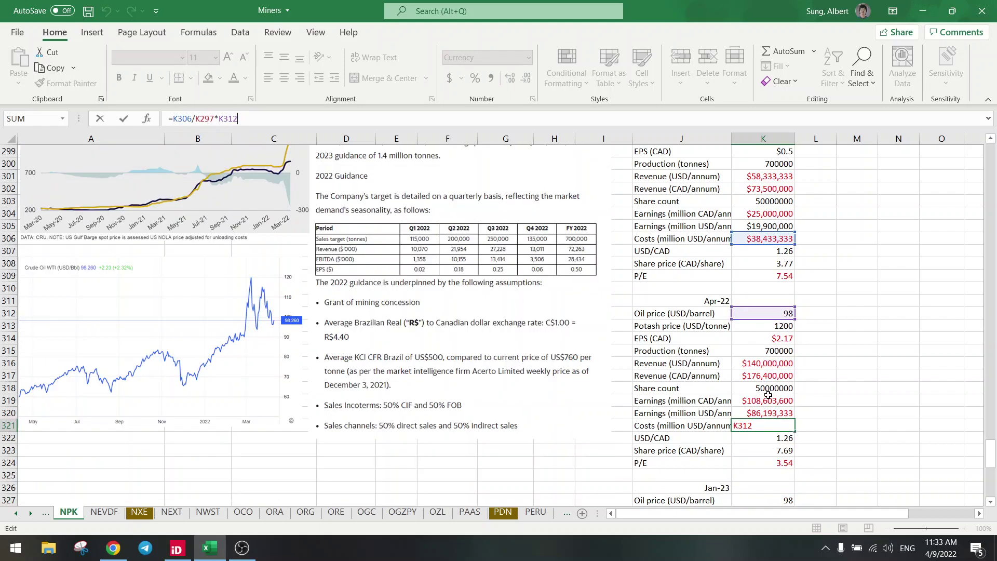
key(ctrl+Return)
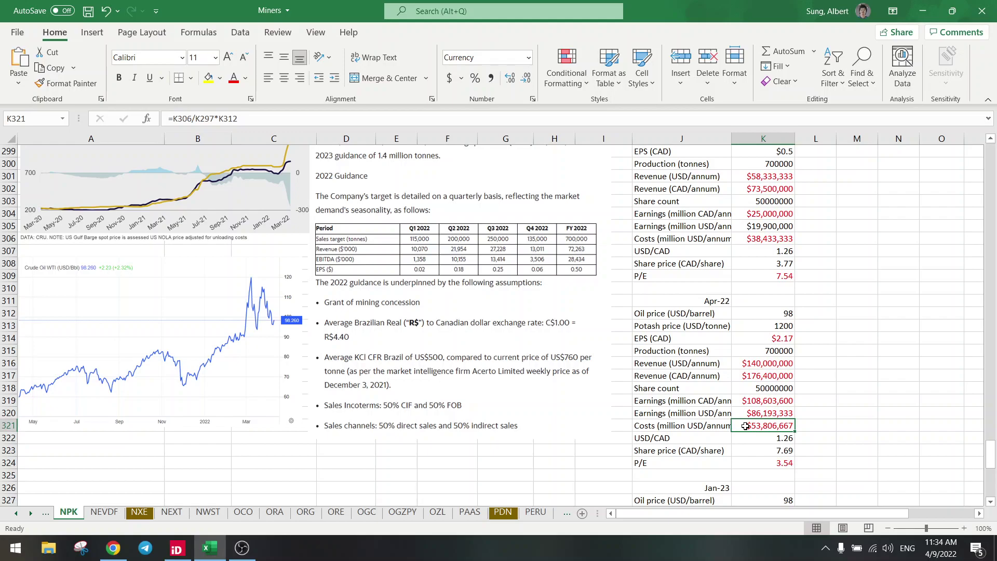
click(754, 242)
click(759, 425)
click(756, 402)
click(756, 413)
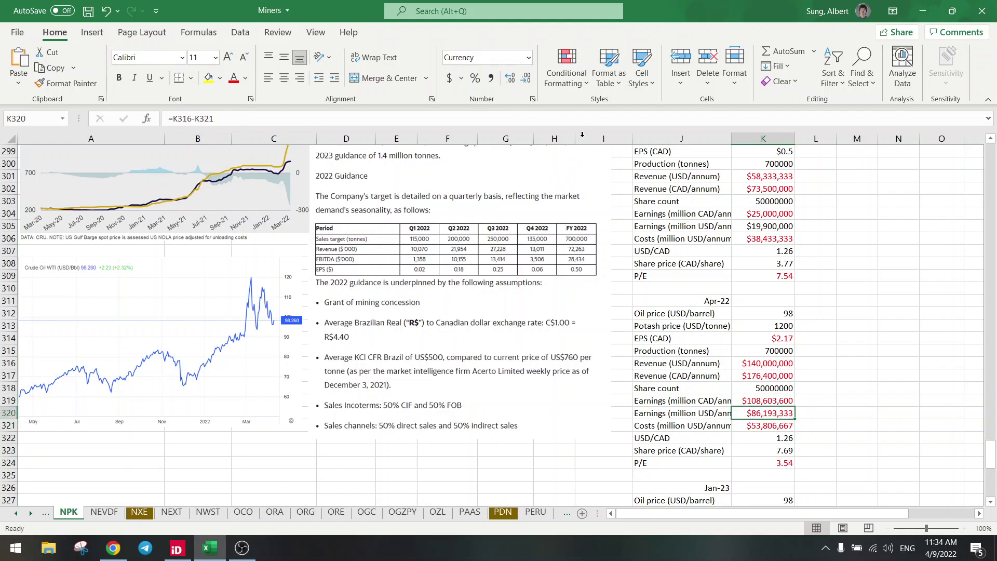
click(591, 119)
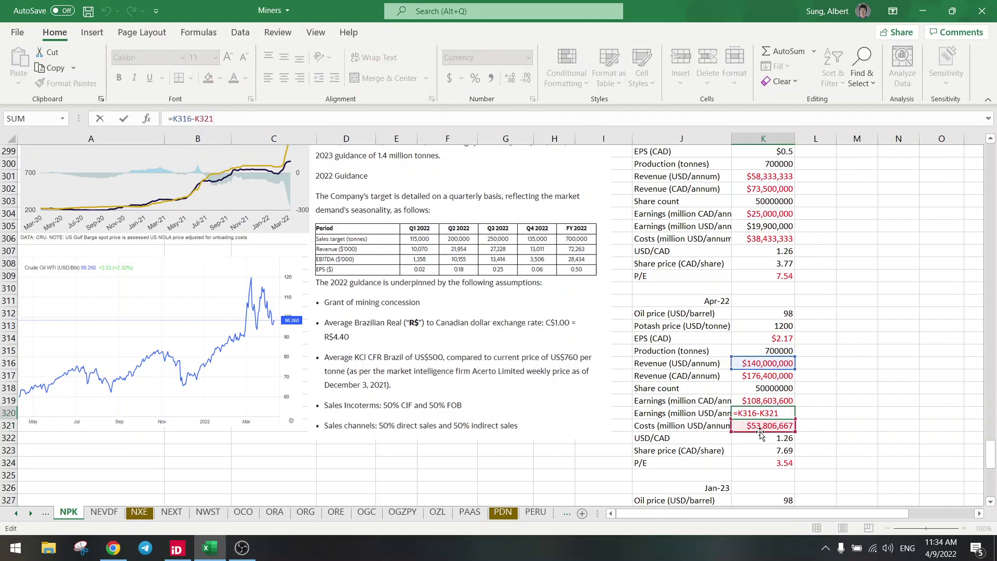
click(689, 427)
click(768, 414)
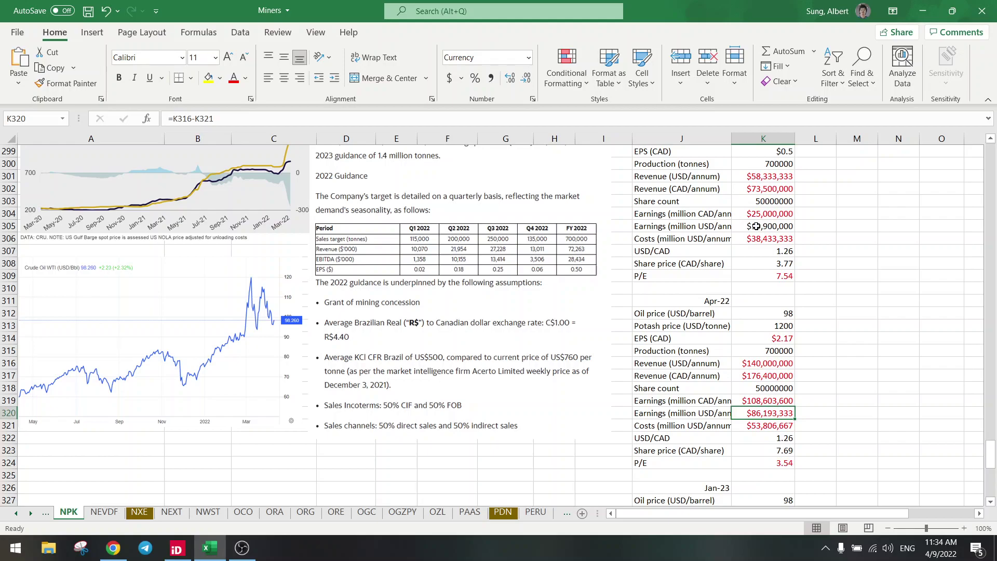
click(756, 226)
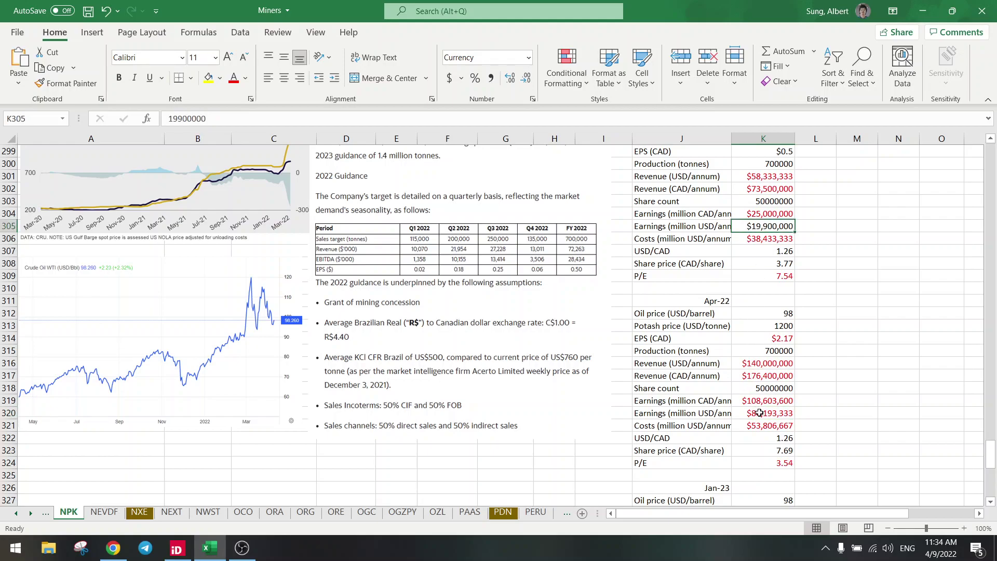
click(759, 413)
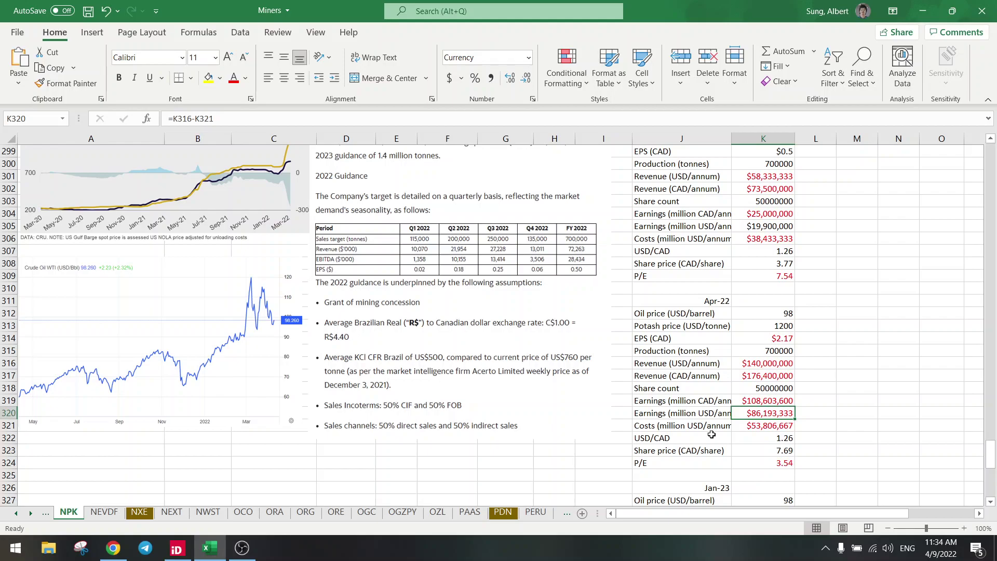
click(772, 227)
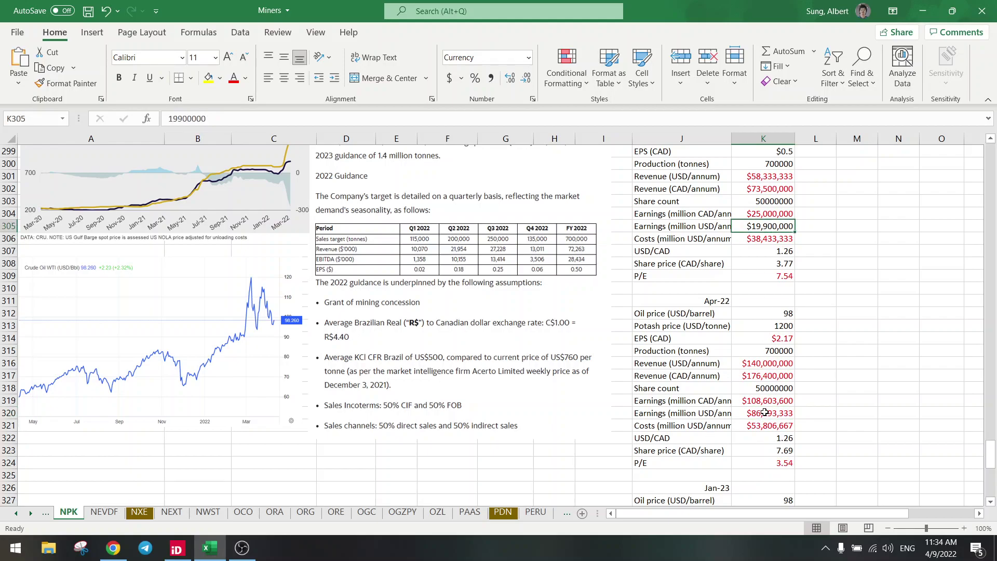
click(765, 413)
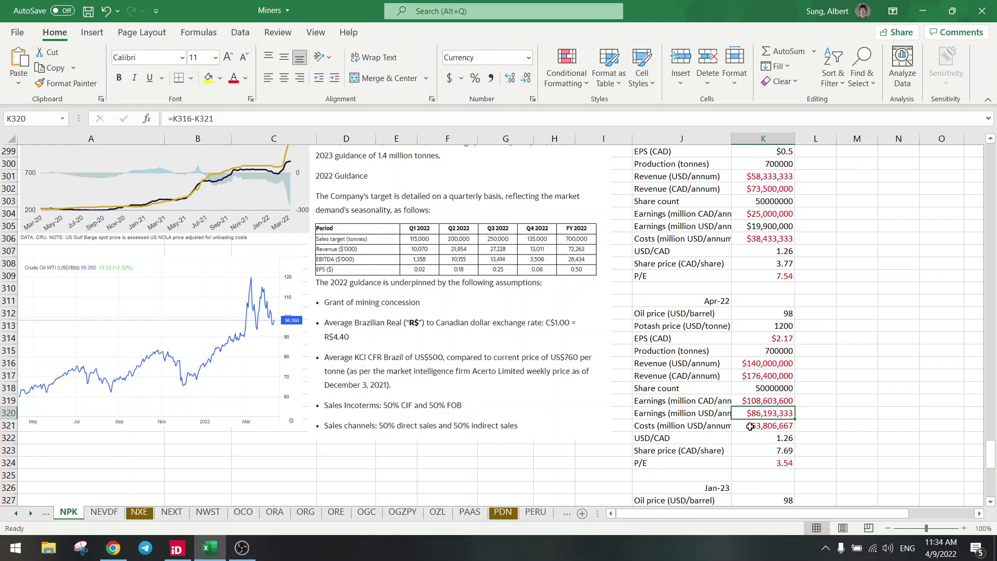
click(753, 452)
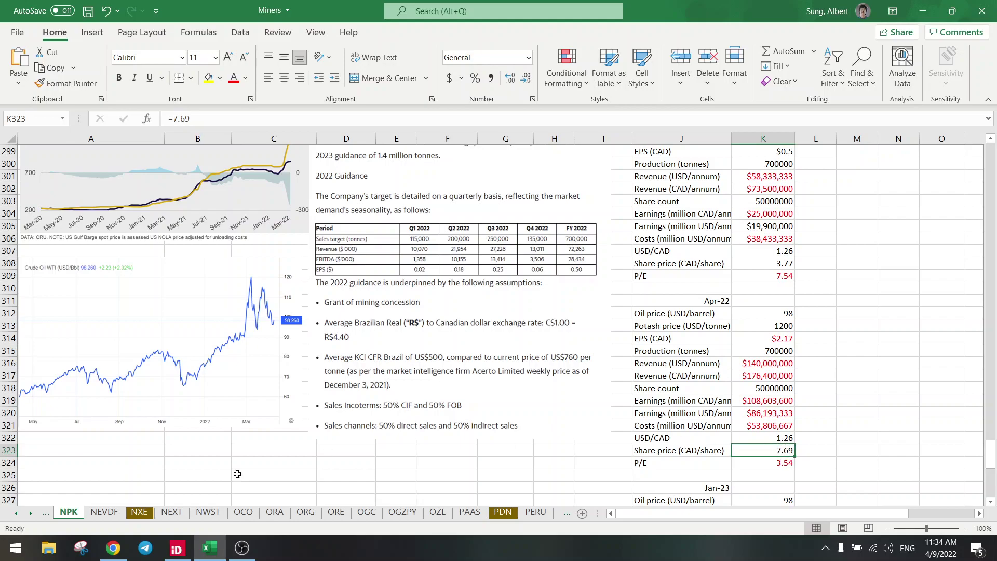
- Verify the Apr-22 P/E of 3.54 is =K323/K314, share price 7.69 over EPS
click(114, 548)
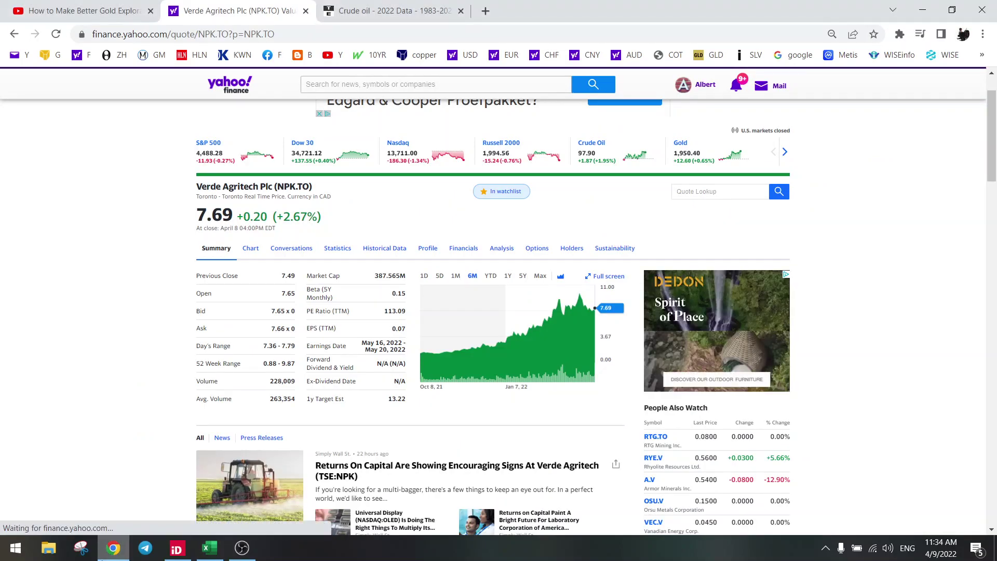
click(210, 548)
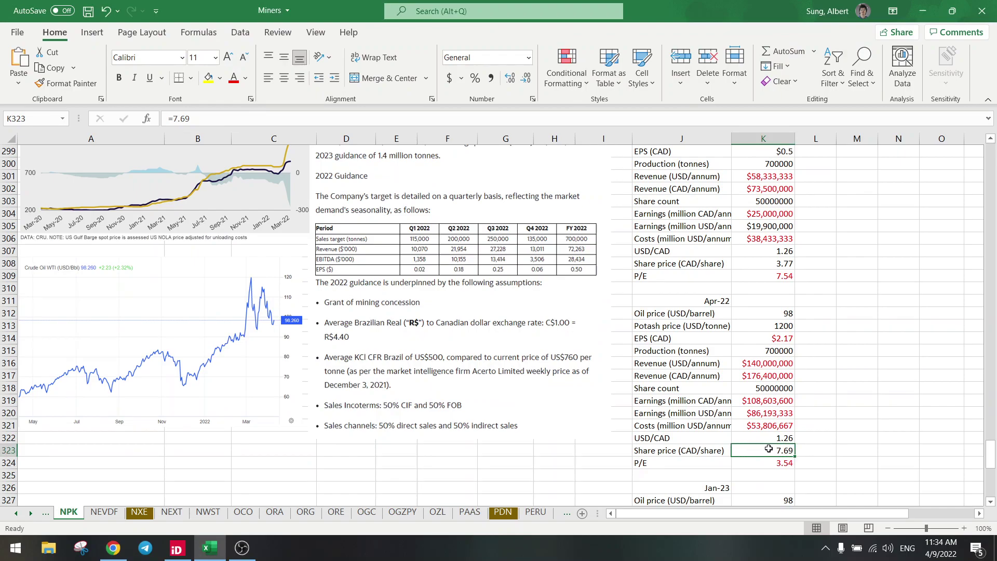
click(759, 461)
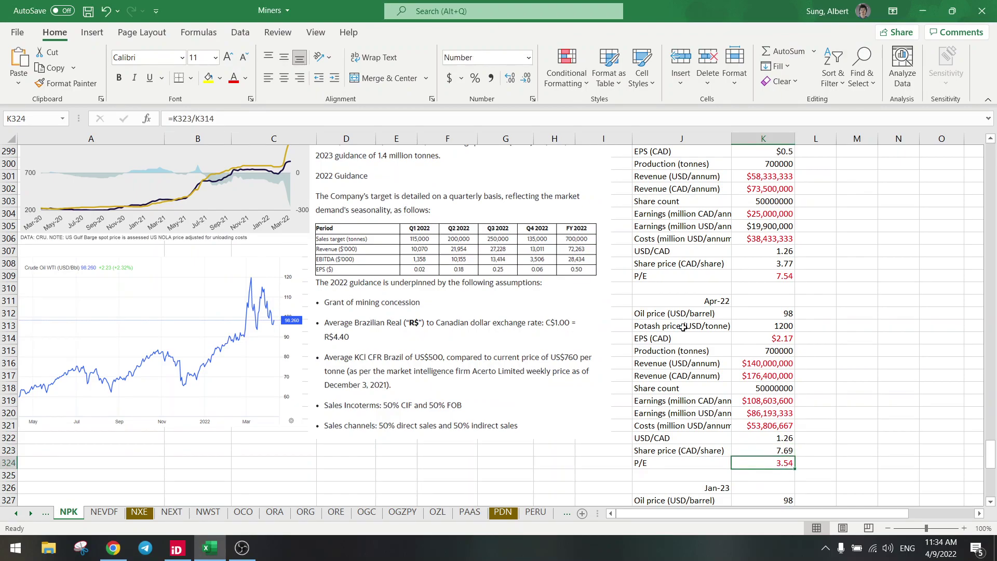
key(F2)
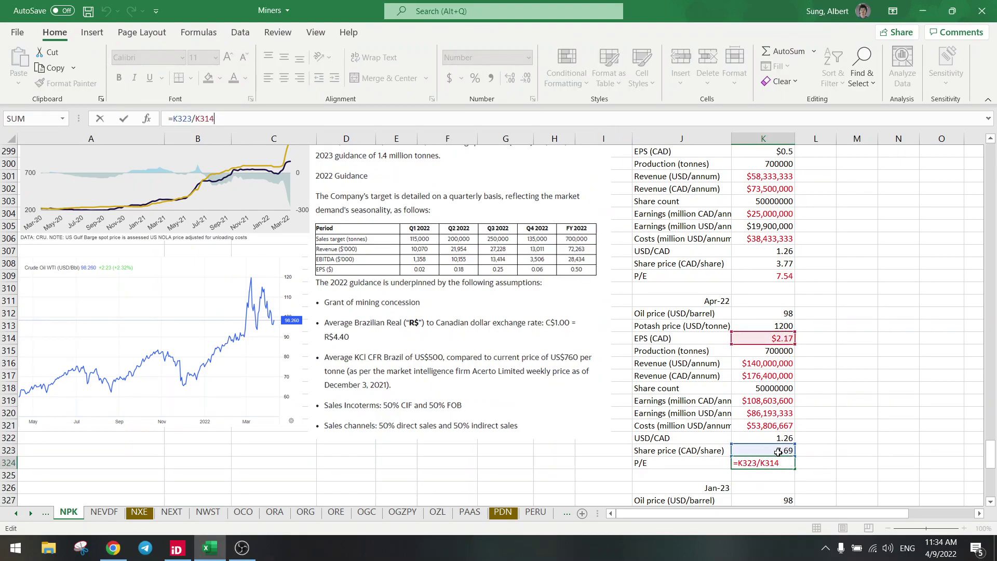
click(675, 414)
click(771, 465)
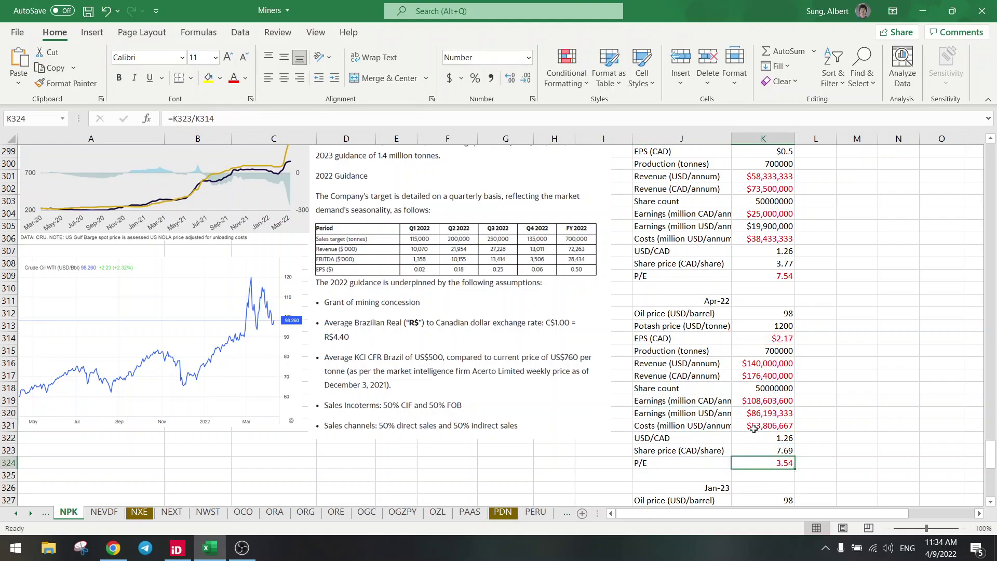
- Bring up the NPK.TO quote and read prices along its six-month chart
click(113, 548)
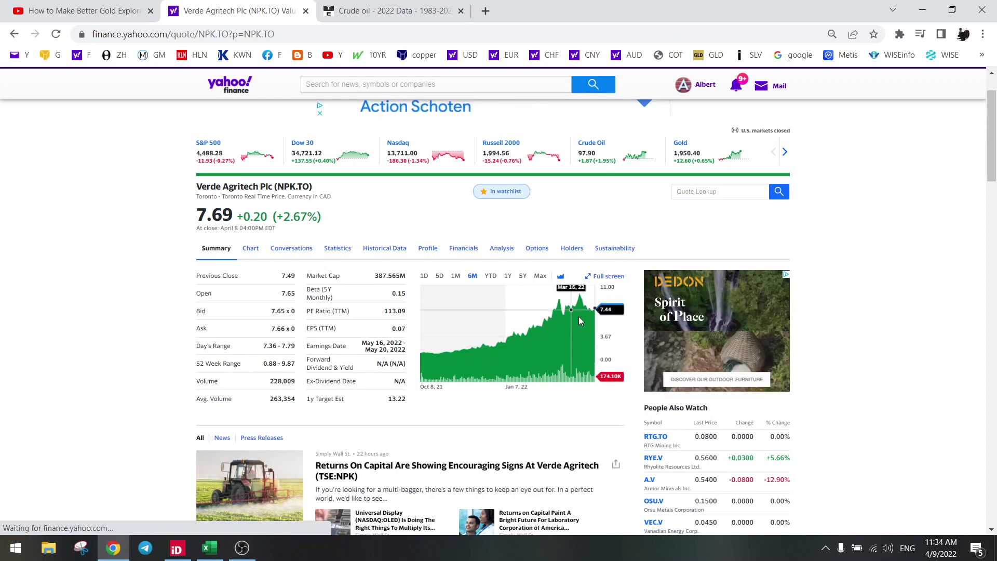
mouse_move(594, 312)
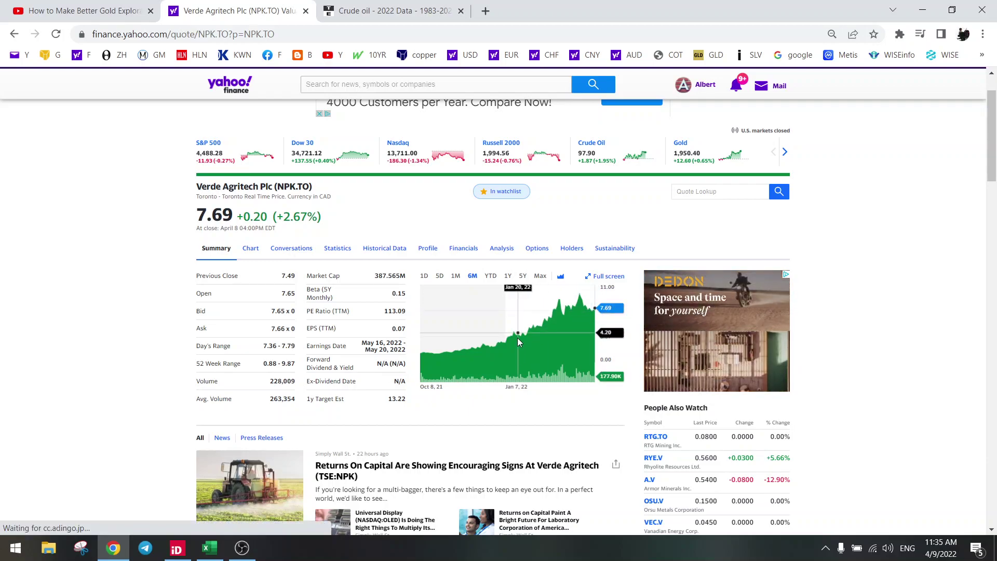
- Back in the Miners workbook, check the Jan-22 and Apr-22 P/E formulas
click(210, 548)
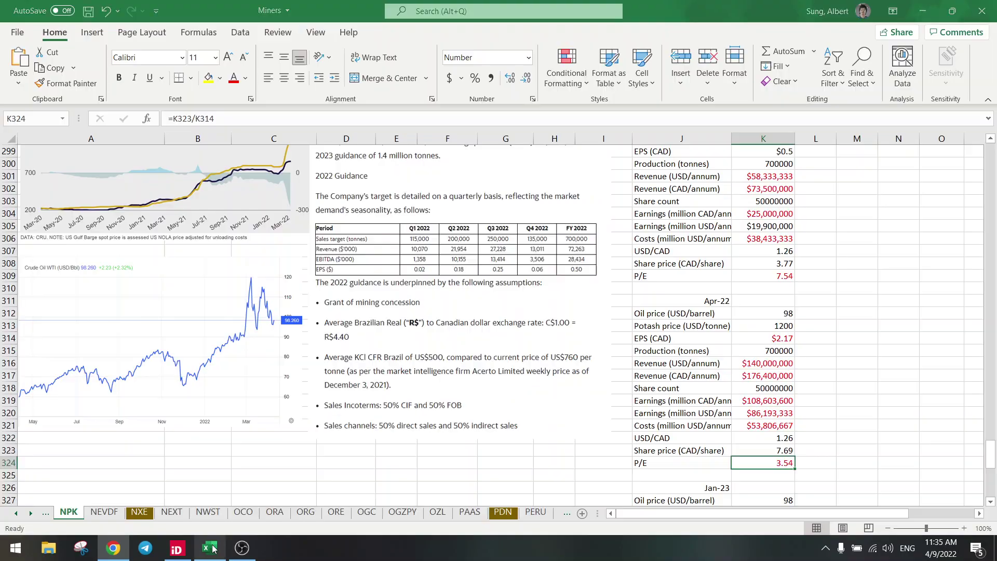
click(709, 384)
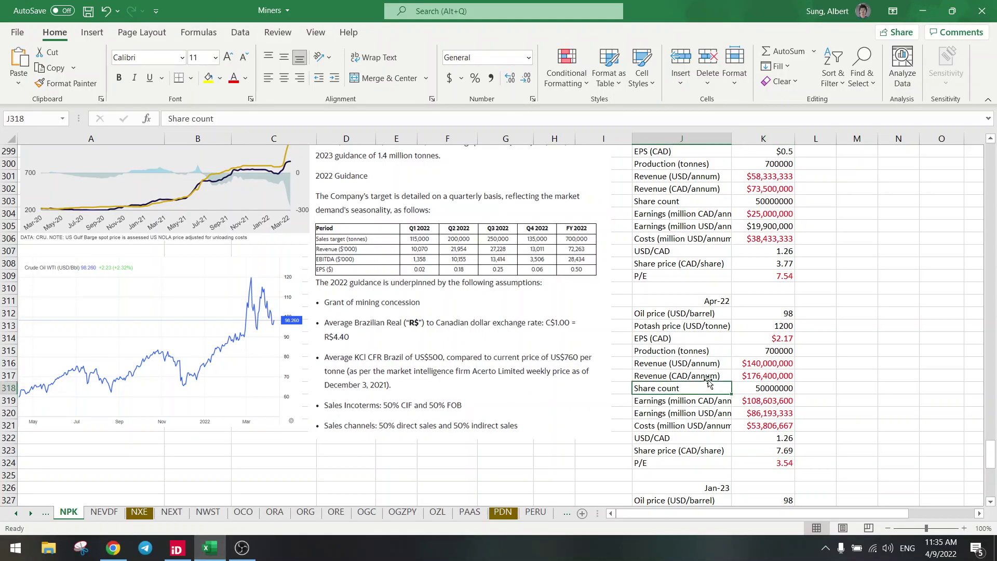
click(777, 276)
click(761, 467)
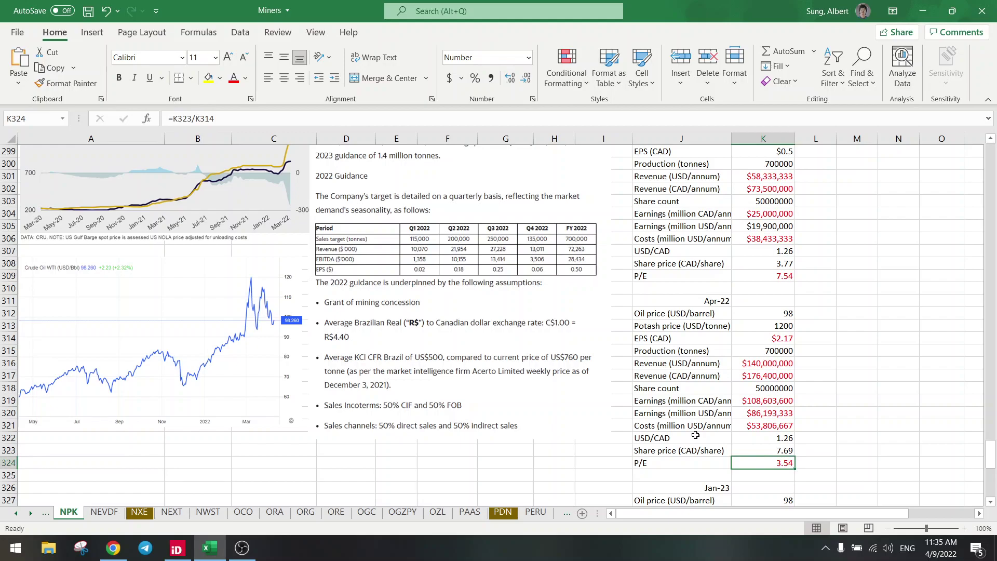
scroll(696, 435, down, 6)
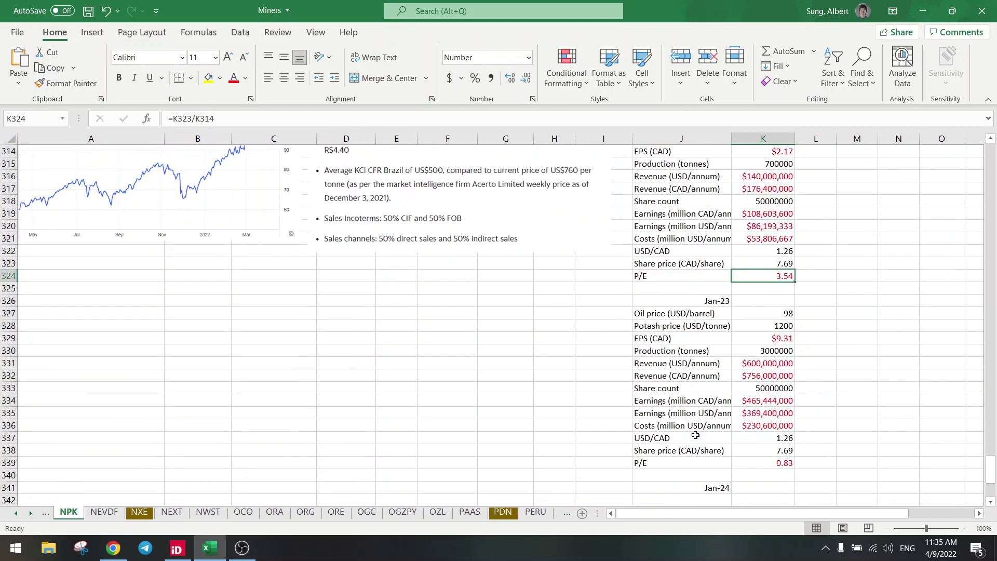
scroll(696, 436, up, 1)
- Review Jan-23 inputs: production 3000000 versus Apr-22's 700000, oil 98, potash 1200, EPS and revenue
click(702, 304)
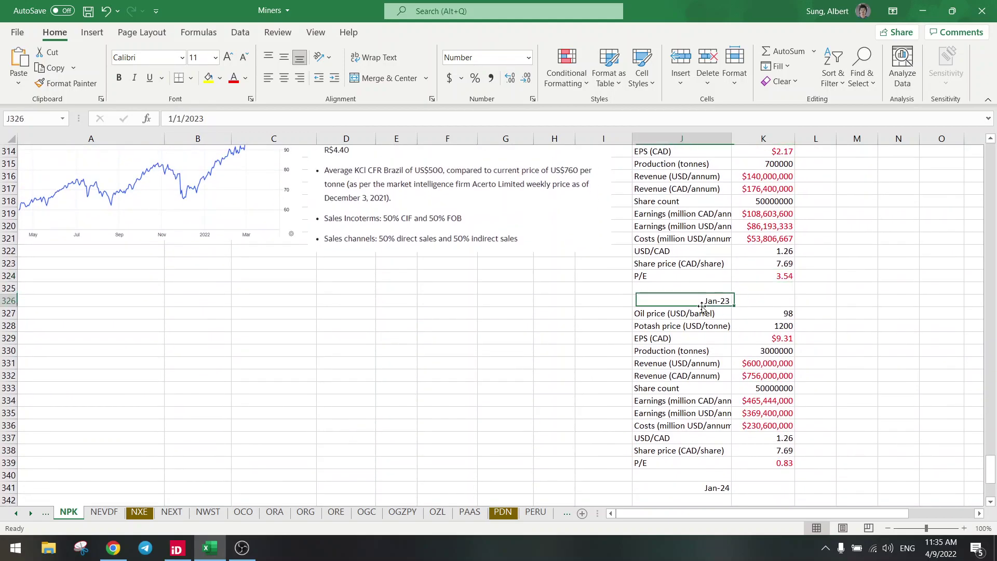
click(765, 351)
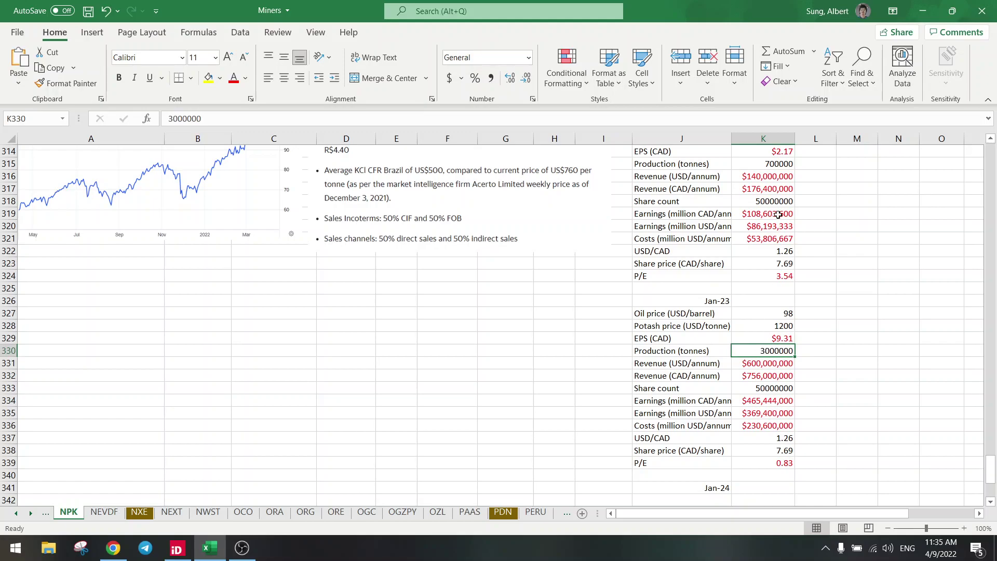
click(779, 161)
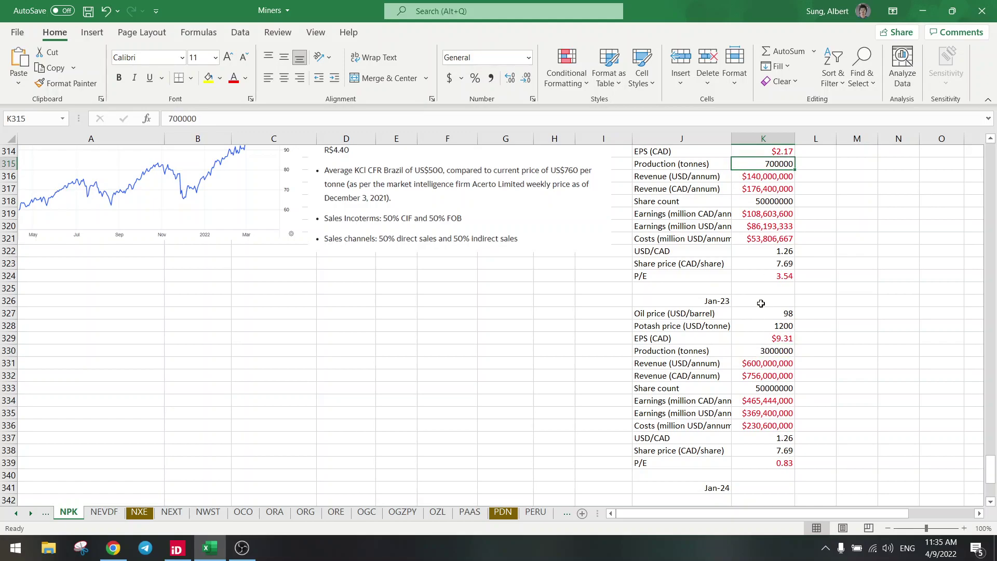
click(763, 352)
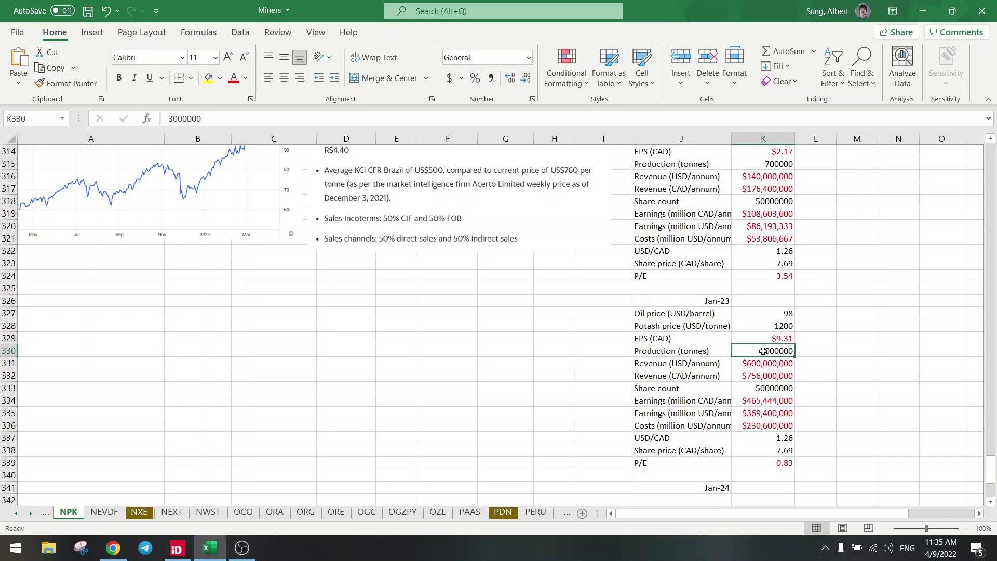
click(773, 315)
click(776, 326)
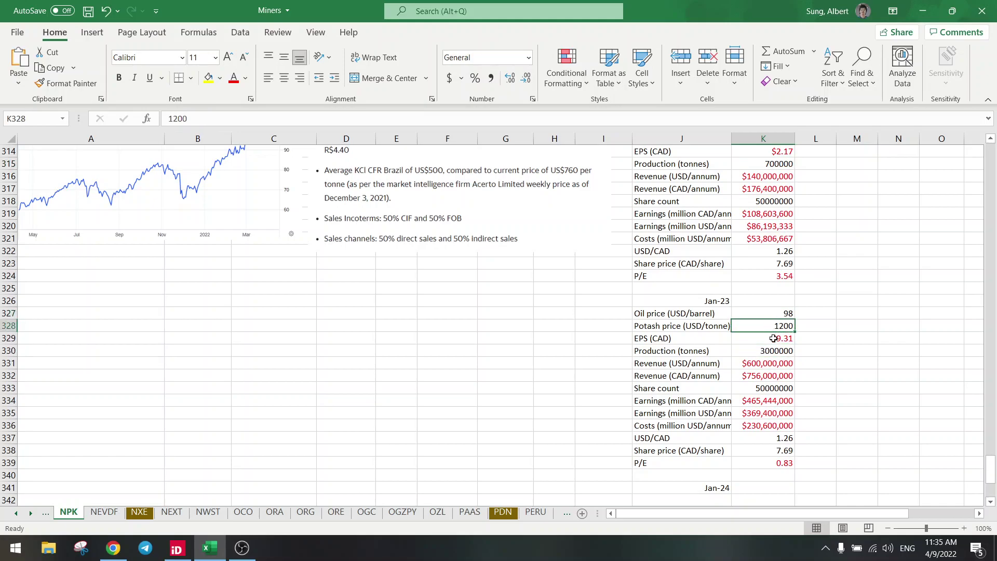
click(774, 339)
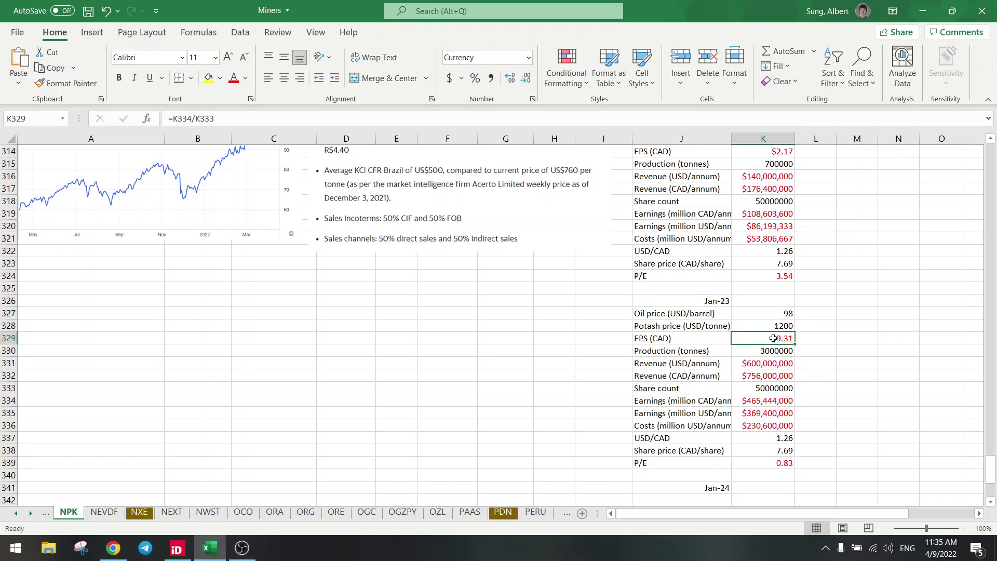
click(770, 364)
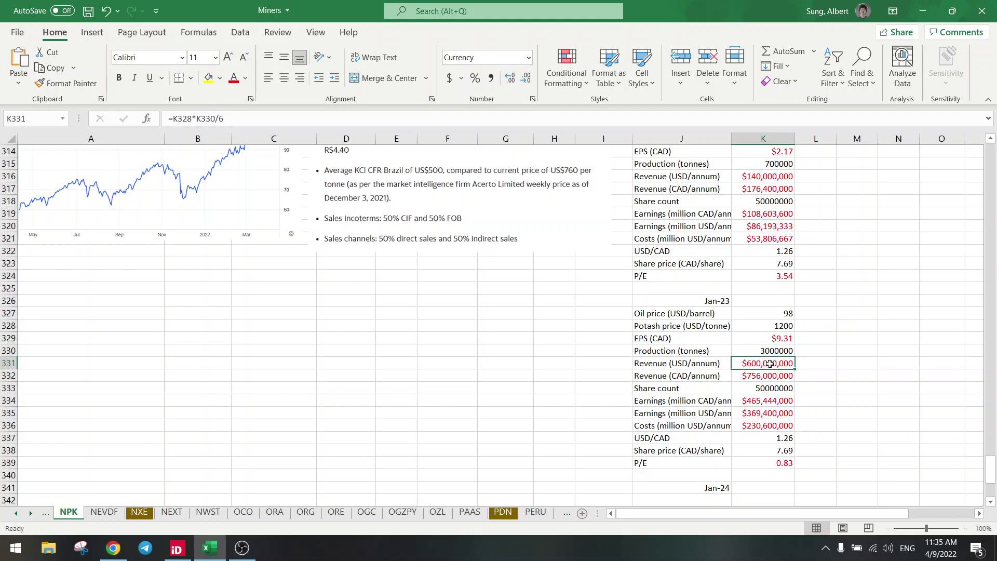
- Recommit the Jan-23 USD revenue formula and set Jan-23 USD earnings to =K331-K336
click(734, 121)
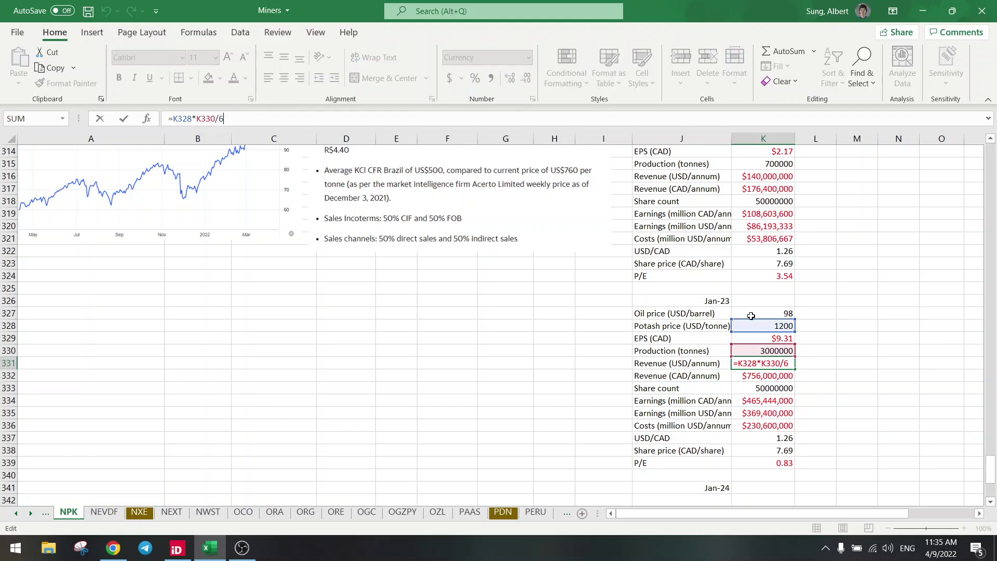
click(819, 340)
click(768, 376)
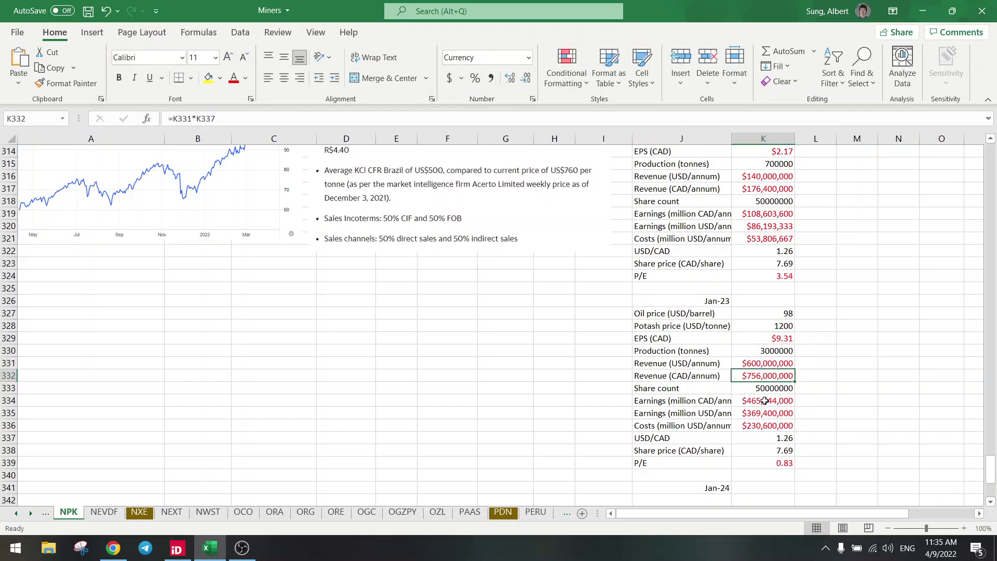
click(768, 401)
click(768, 410)
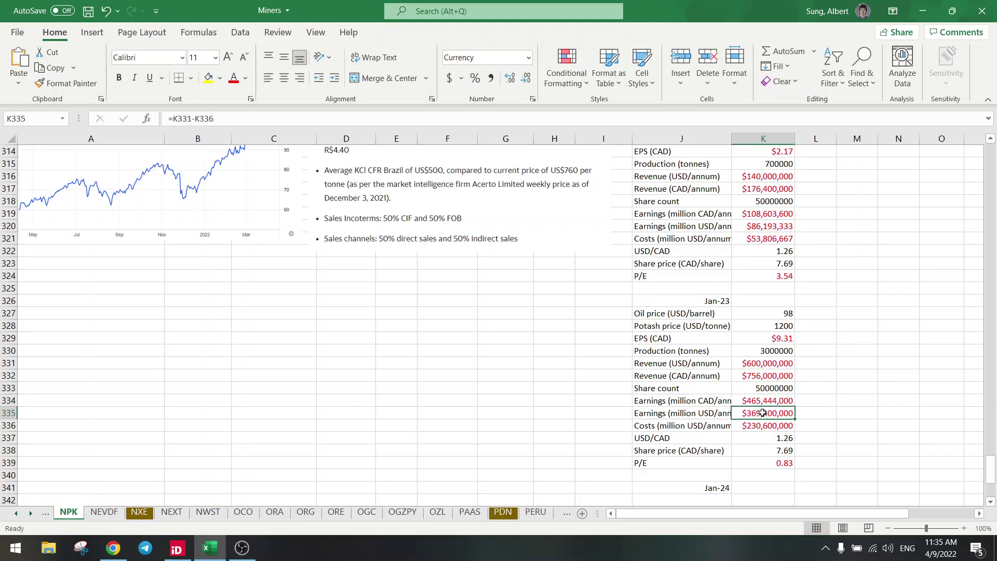
click(686, 119)
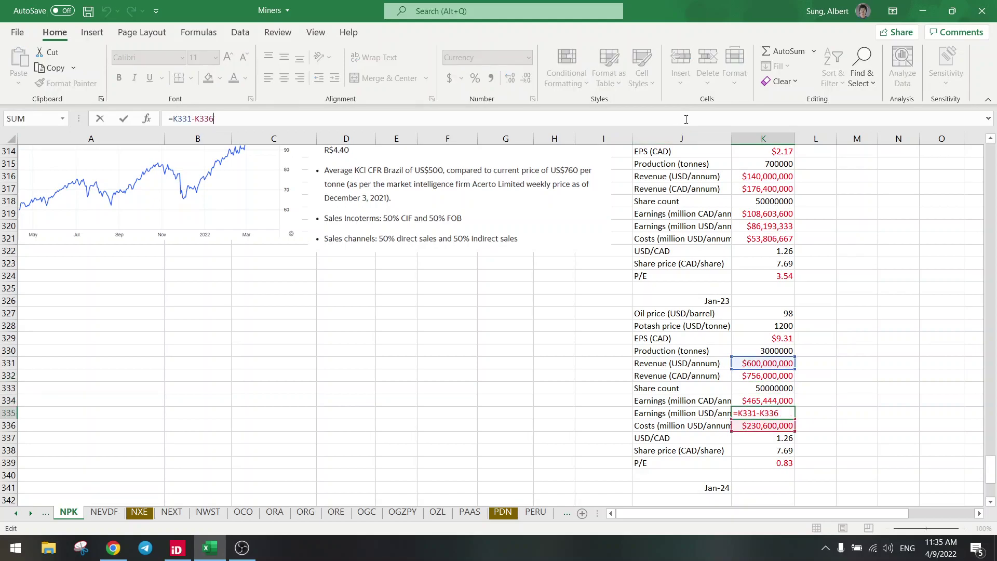
click(710, 424)
- Set Jan-23 costs to =K321/K315*K330, giving $230,600,000 for 3000000 tonnes
click(775, 427)
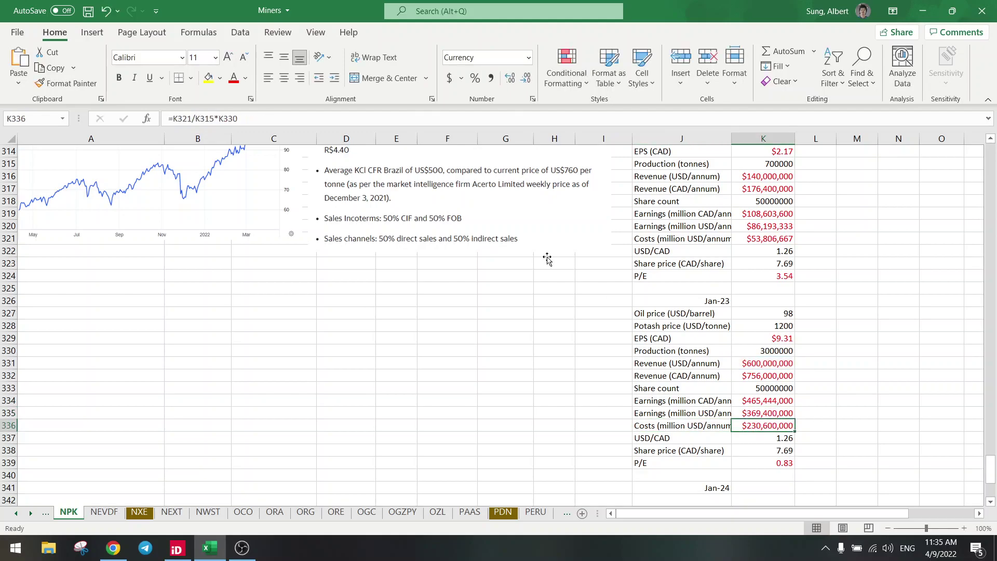
click(485, 119)
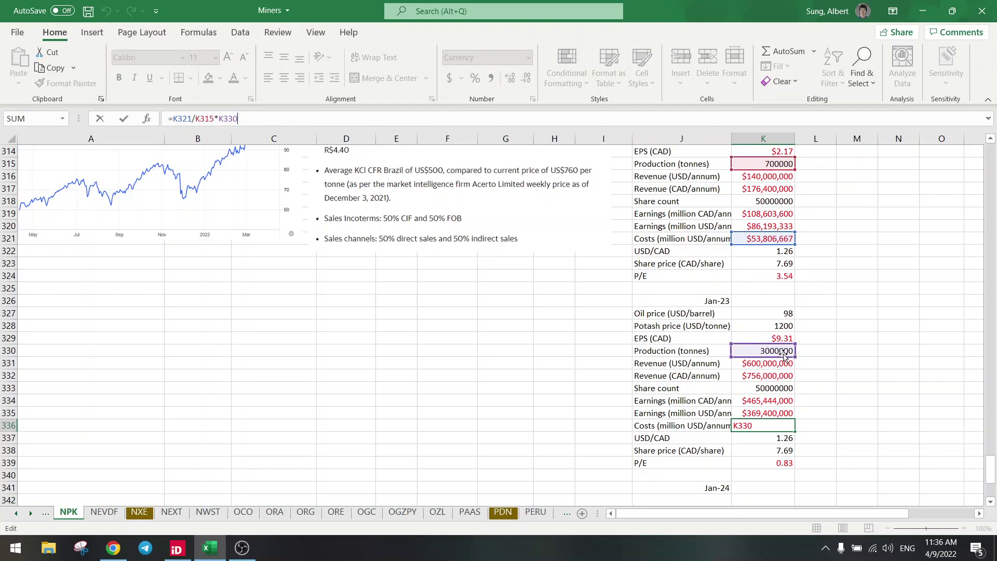
click(686, 398)
click(766, 427)
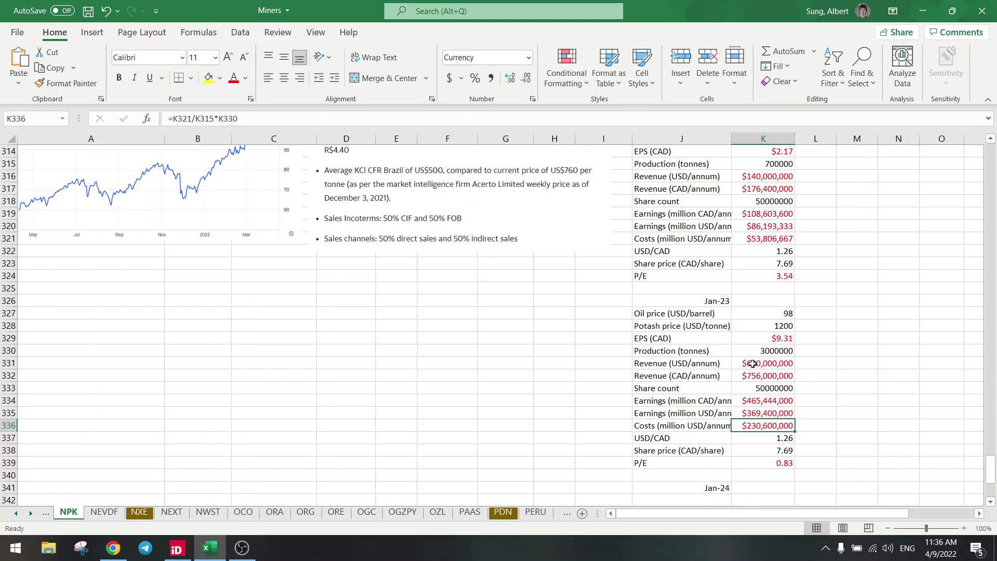
click(764, 352)
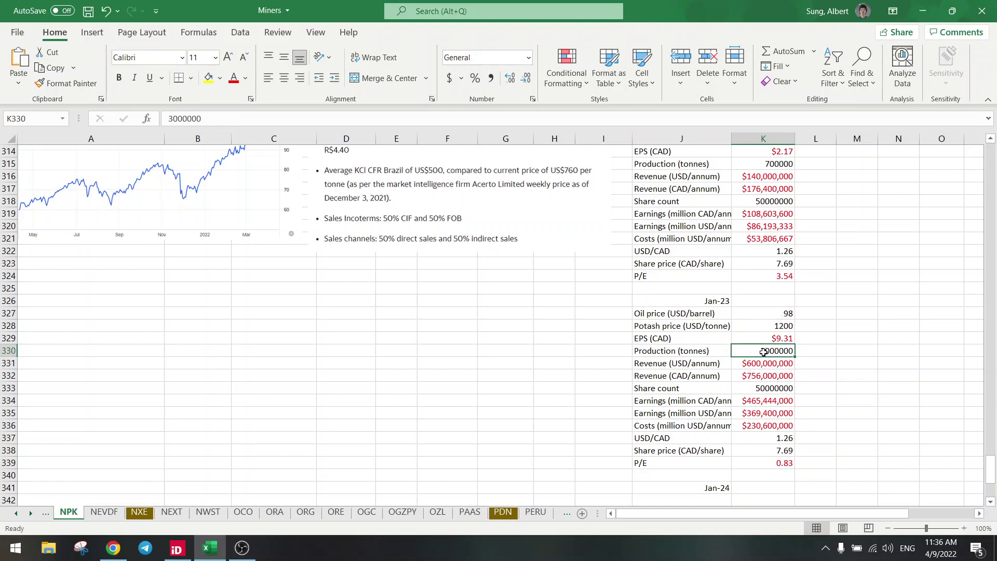
click(750, 426)
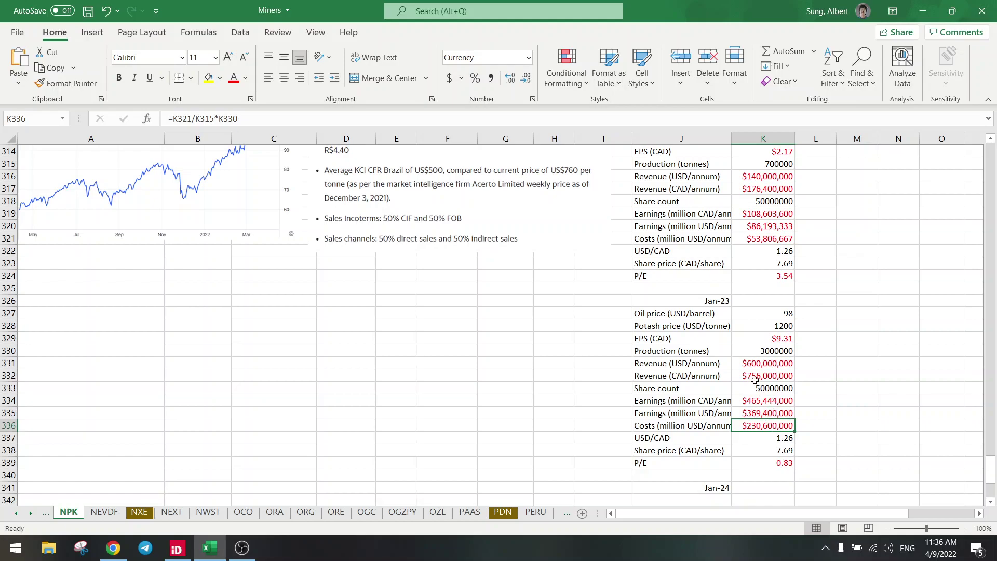
click(762, 363)
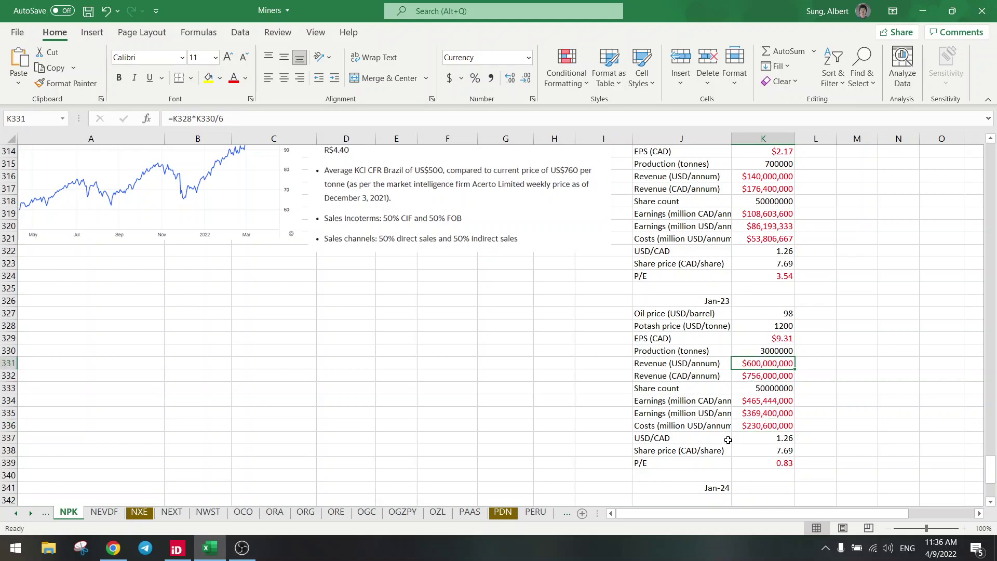
click(756, 414)
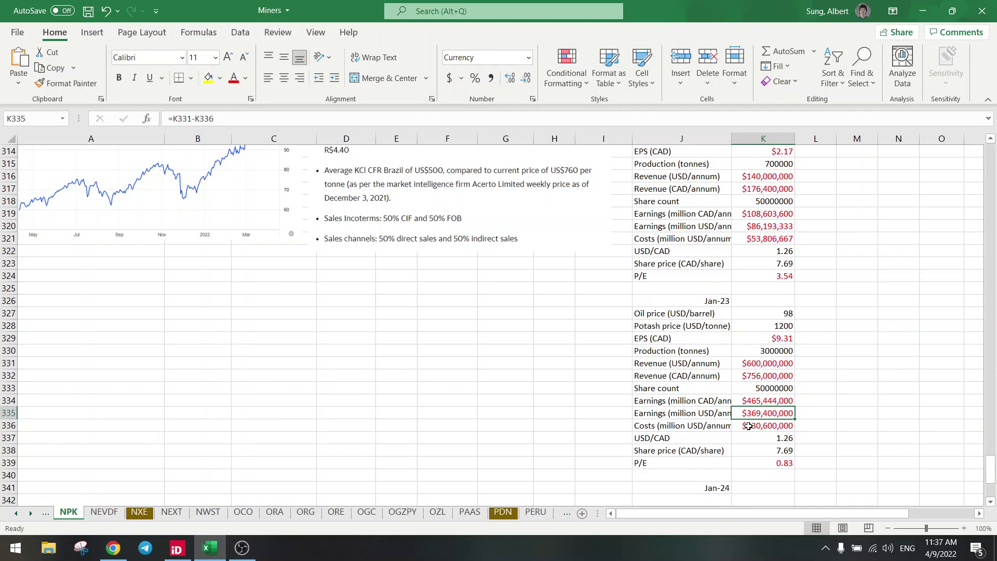
click(773, 451)
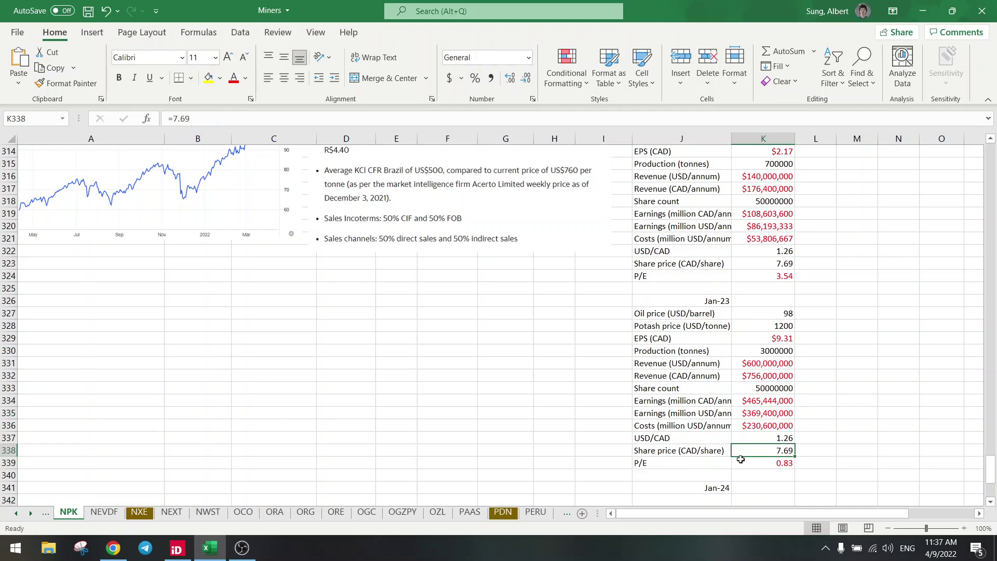
click(774, 460)
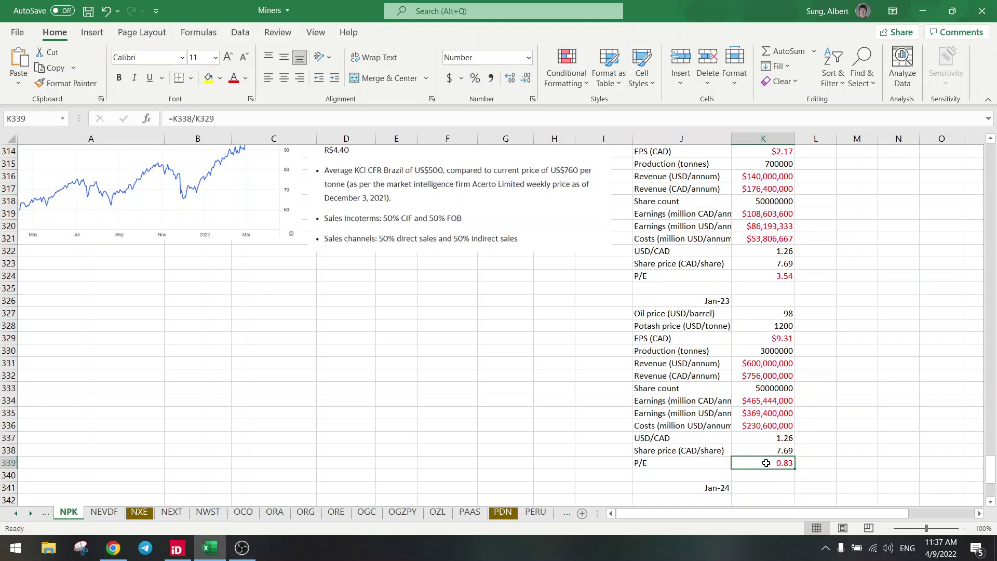
click(616, 116)
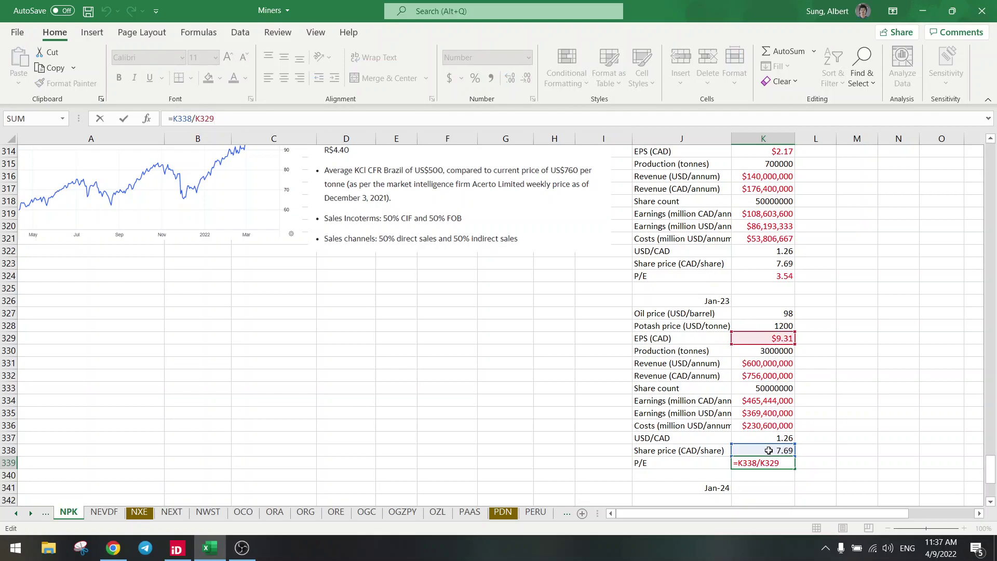
click(690, 392)
click(767, 462)
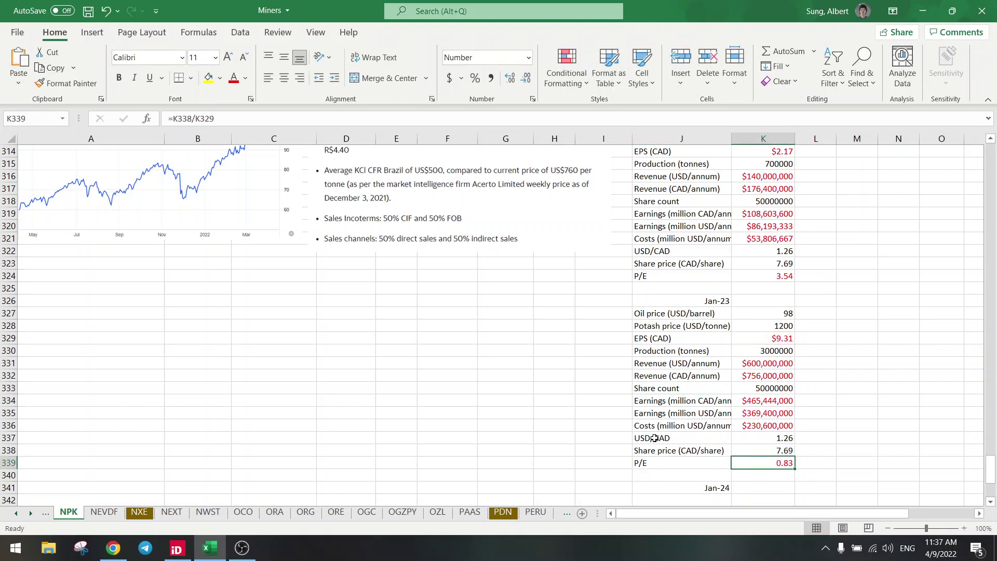
click(771, 352)
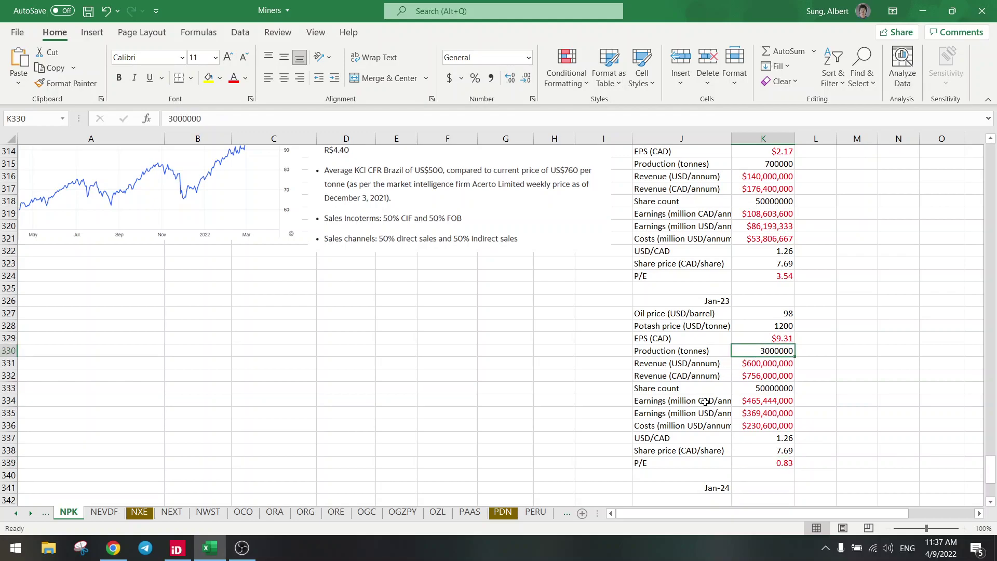
- Confirm Jan-24 costs =K336/K330*K346 for 13000000 tonnes, giving $999,266,667
scroll(705, 402, down, 5)
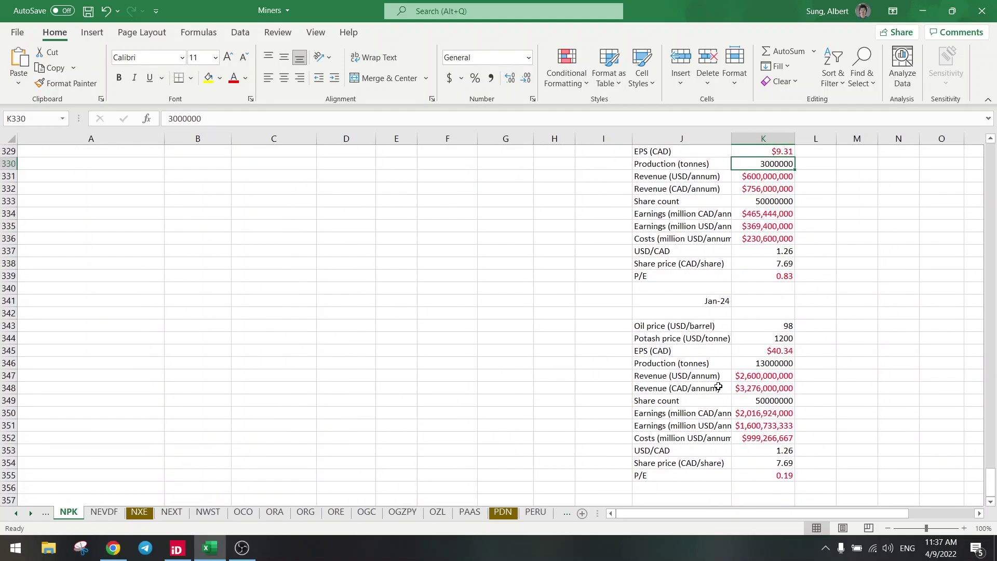
click(763, 363)
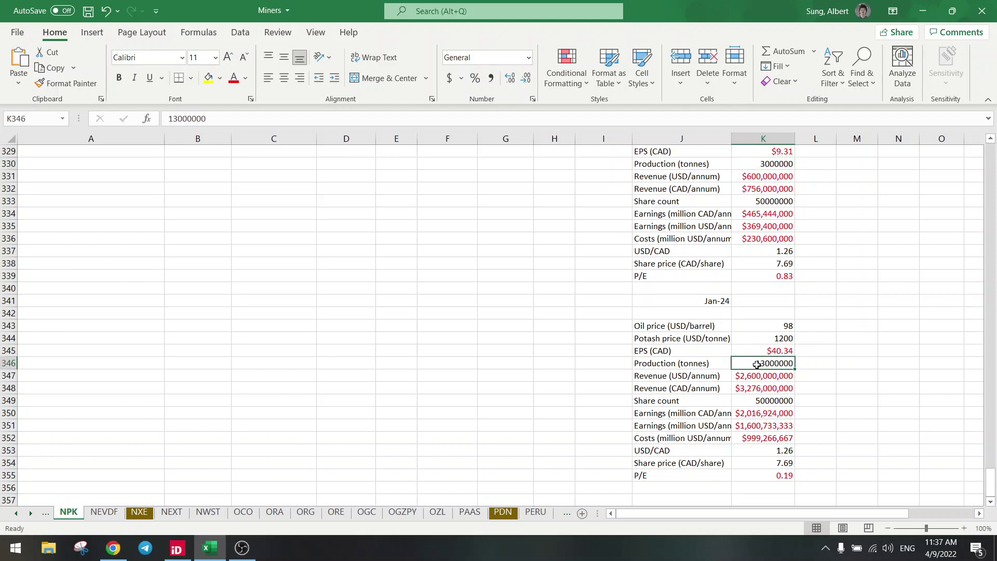
click(759, 441)
key(F2)
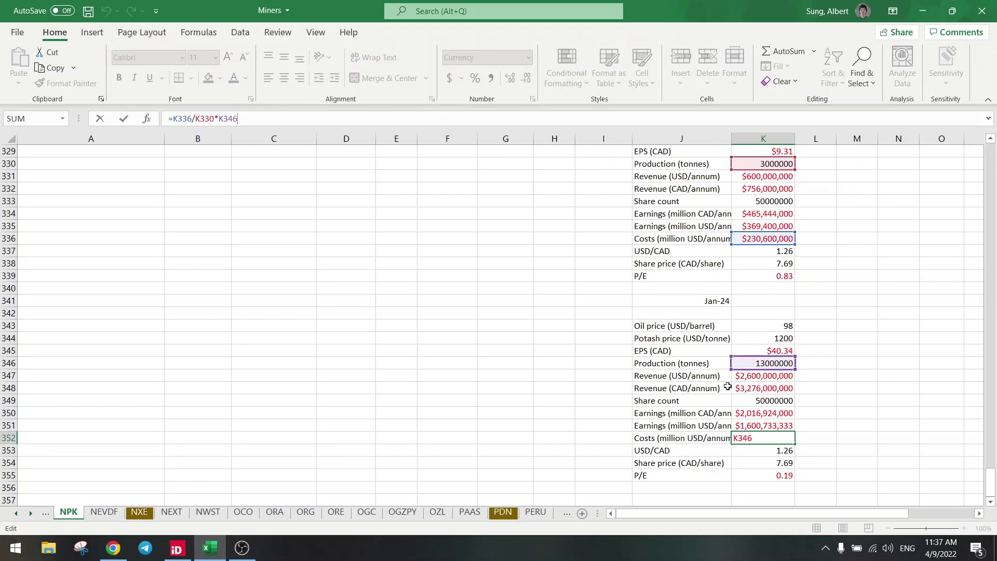
click(707, 400)
click(753, 439)
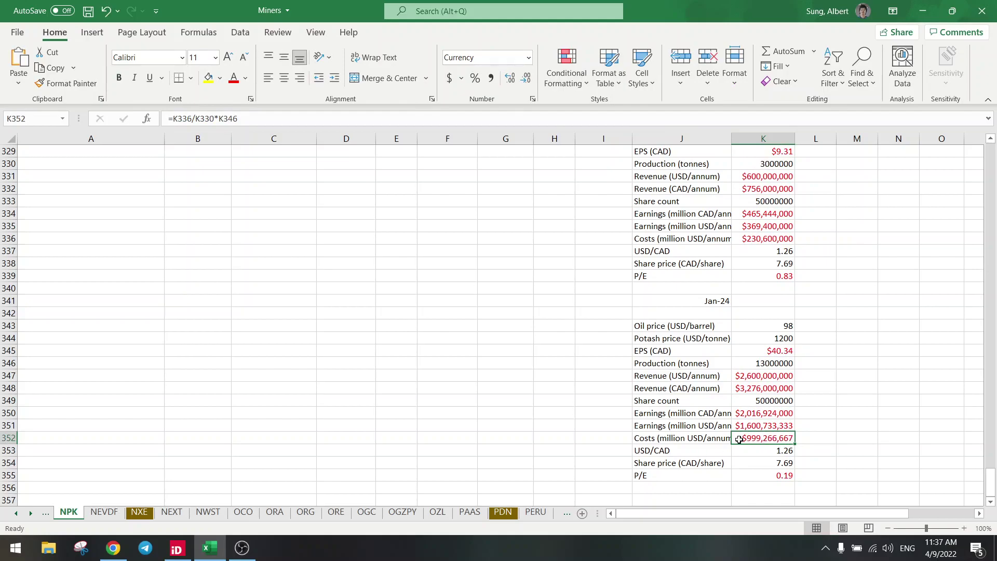
- Check Jan-24 USD earnings, CAD revenue and the 0.19 P/E from the 7.69 share price
click(750, 426)
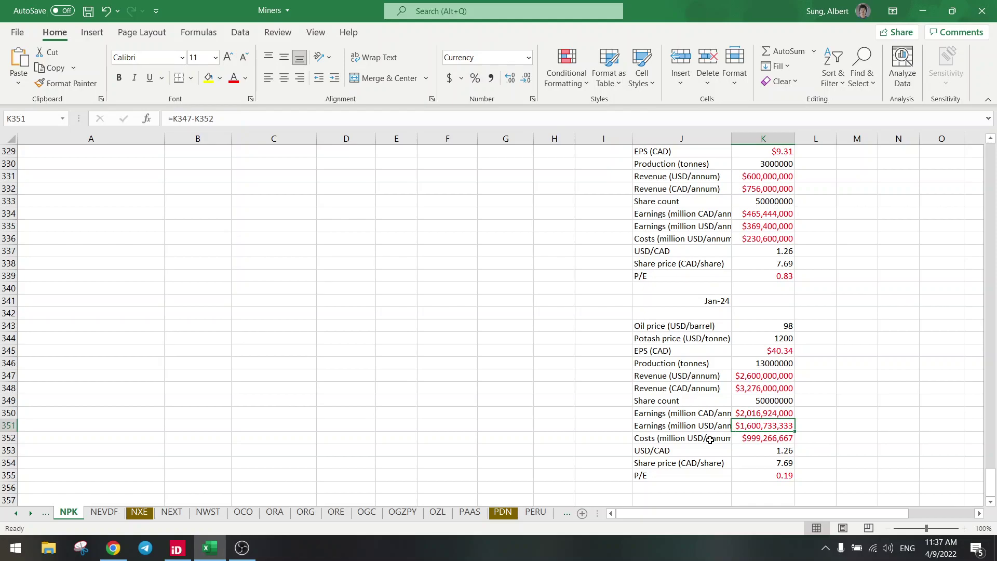
click(744, 389)
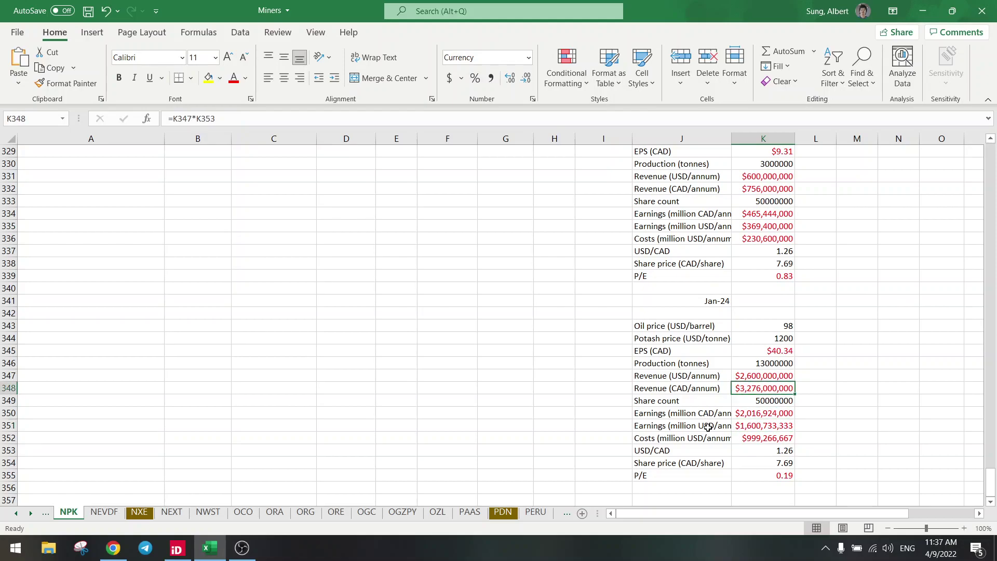
click(765, 476)
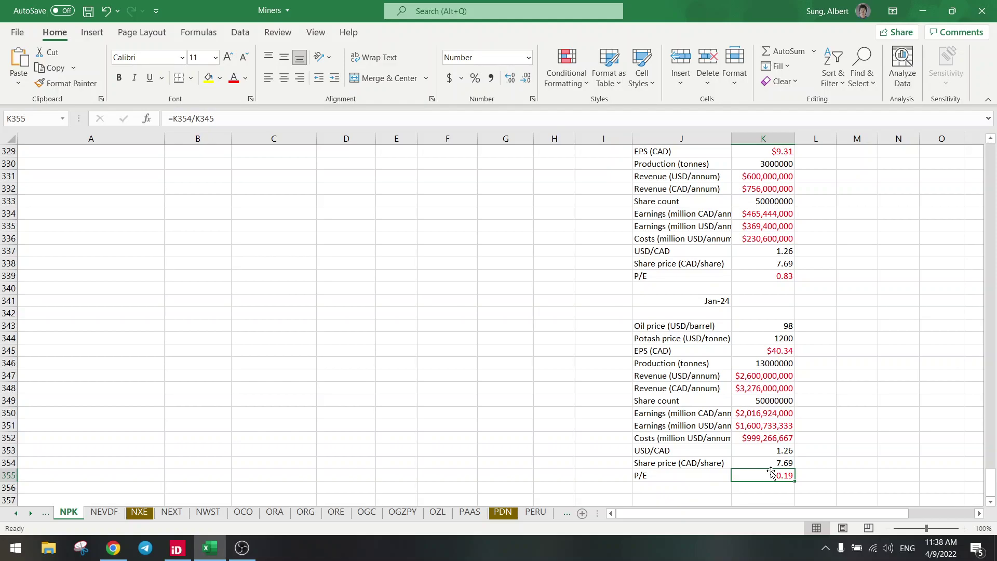
click(771, 463)
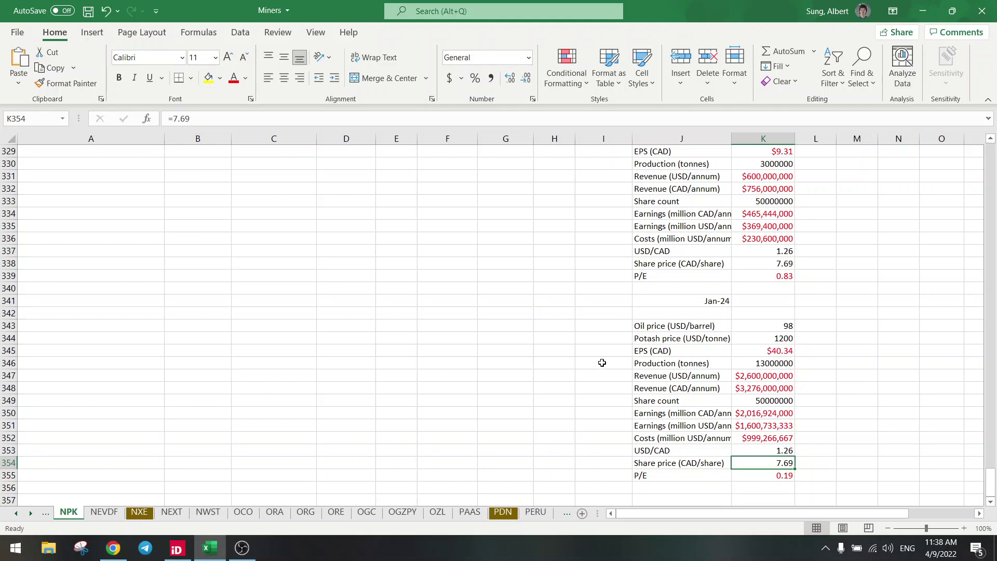
- Return to the Jan-22 block and save the workbook
click(587, 341)
scroll(586, 344, up, 3)
scroll(586, 344, up, 8)
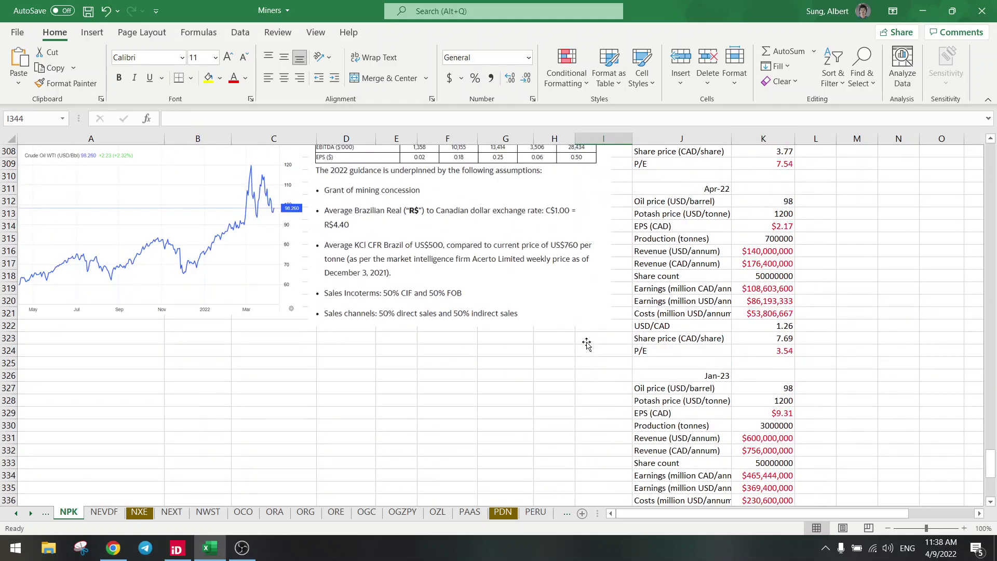
scroll(587, 344, up, 1)
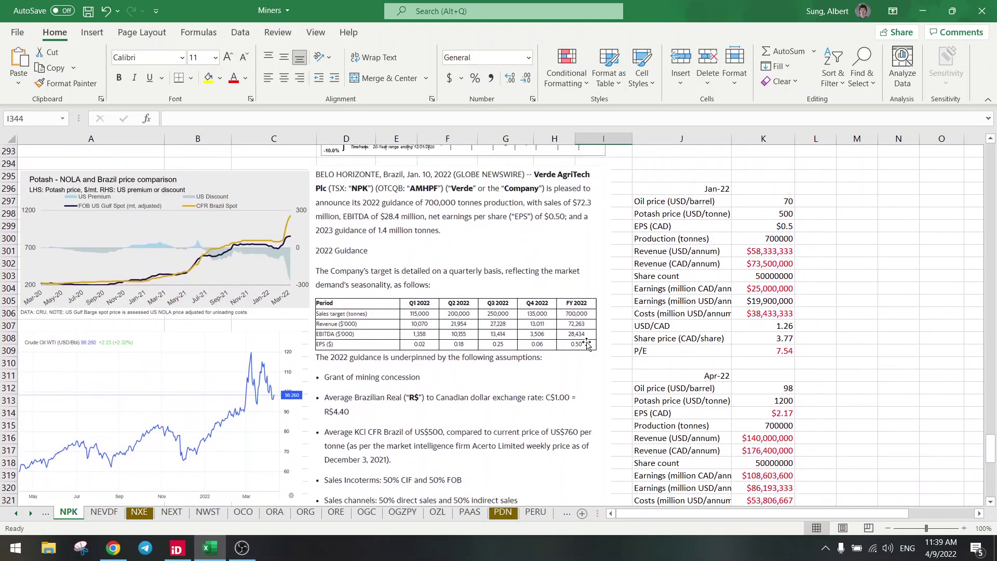
click(659, 327)
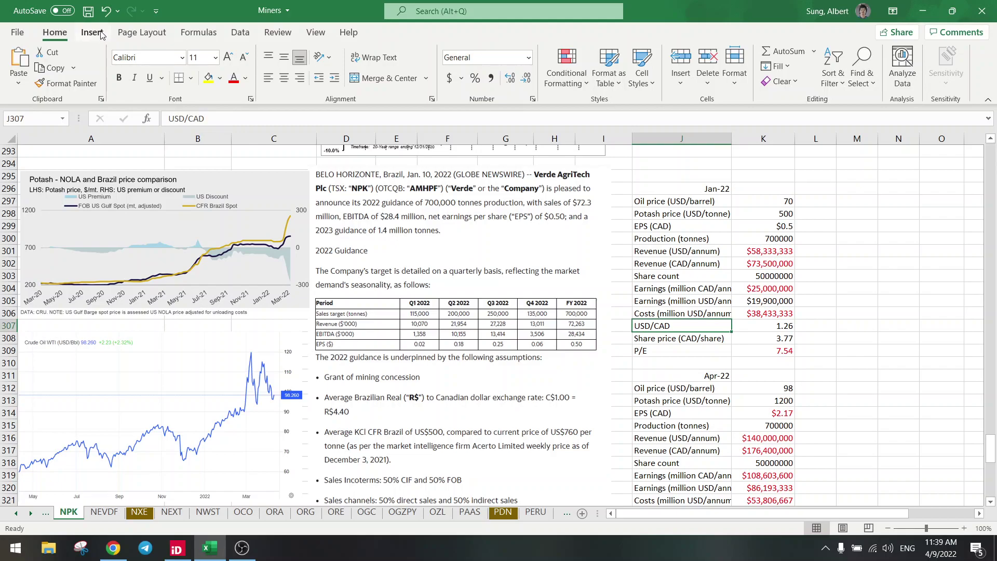
click(88, 10)
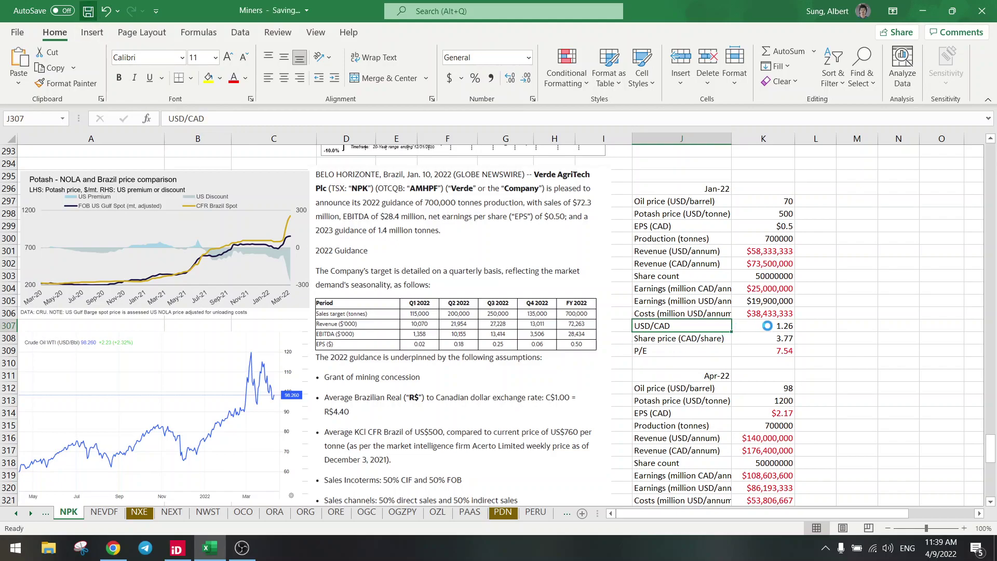
click(768, 326)
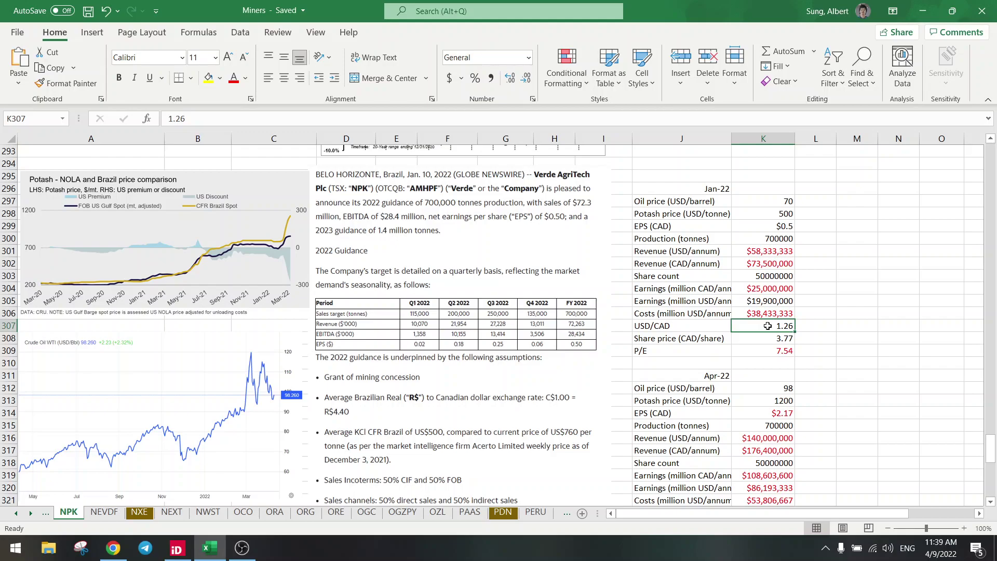
- Test Apr-22 potash at 800 and 1500, checking P/E, then undo back to 1200
scroll(768, 326, down, 4)
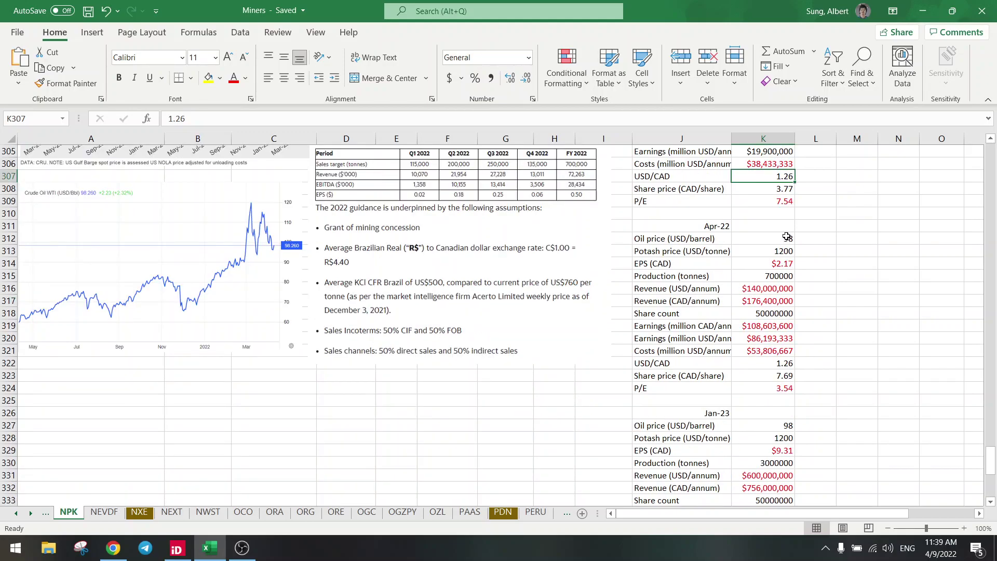
key(Down)
key(Down)
key(Down)
key(Down)
key(Down)
key(Down)
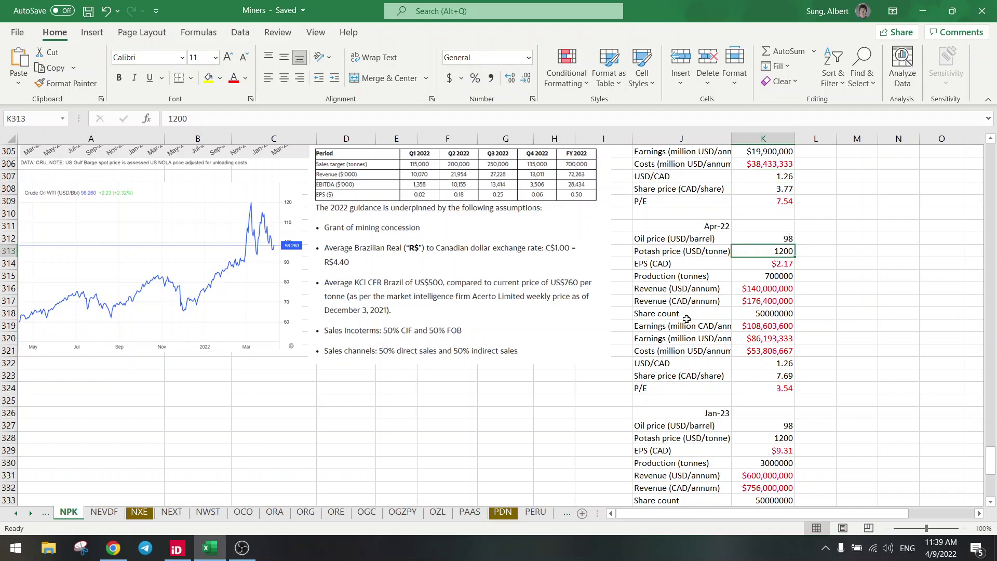
text(800)
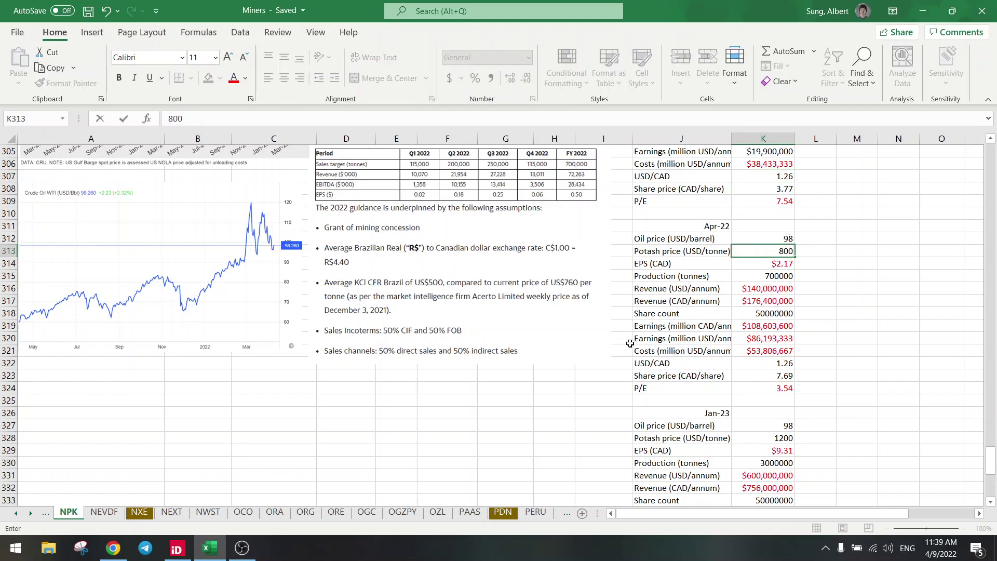
key(Return)
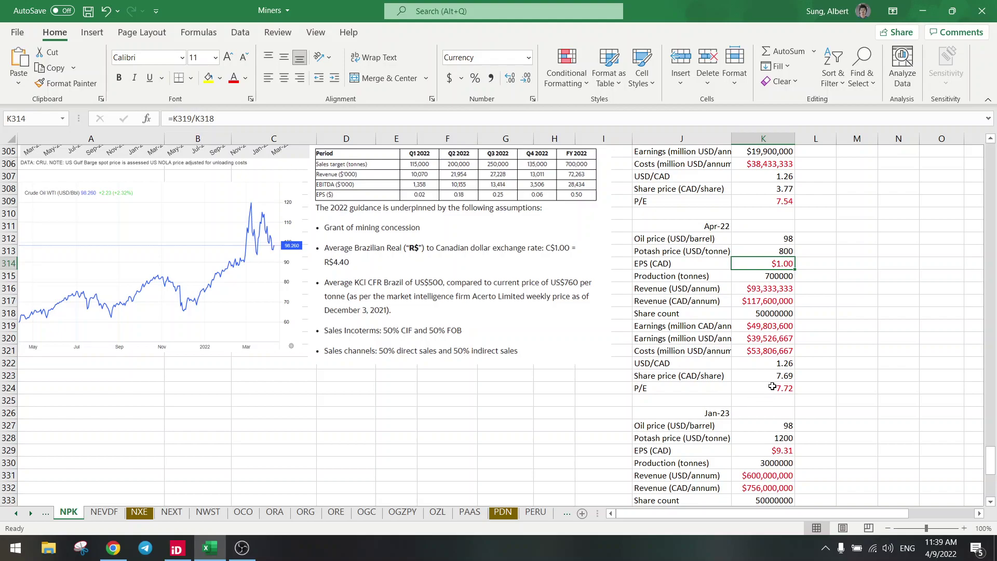
click(772, 387)
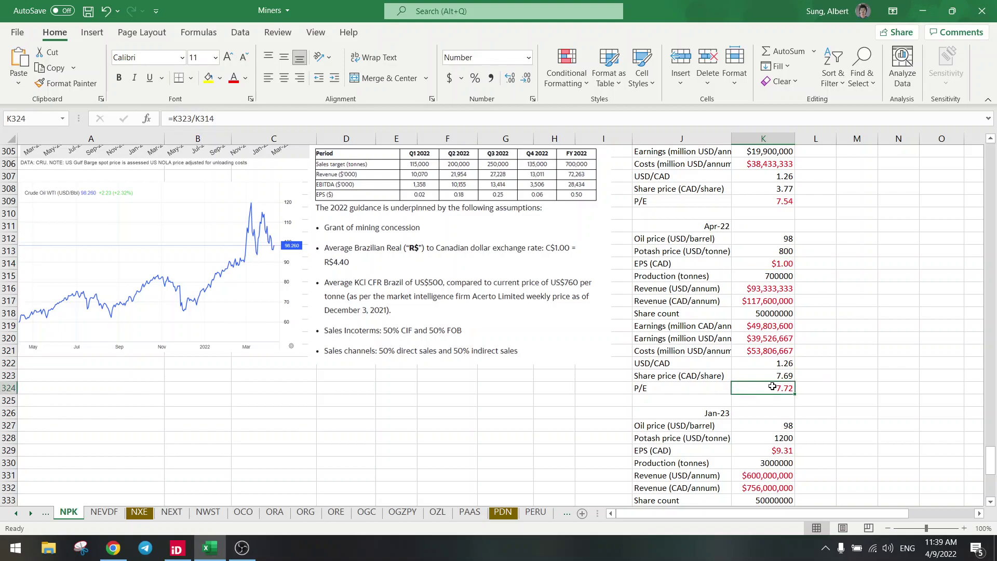
click(773, 251)
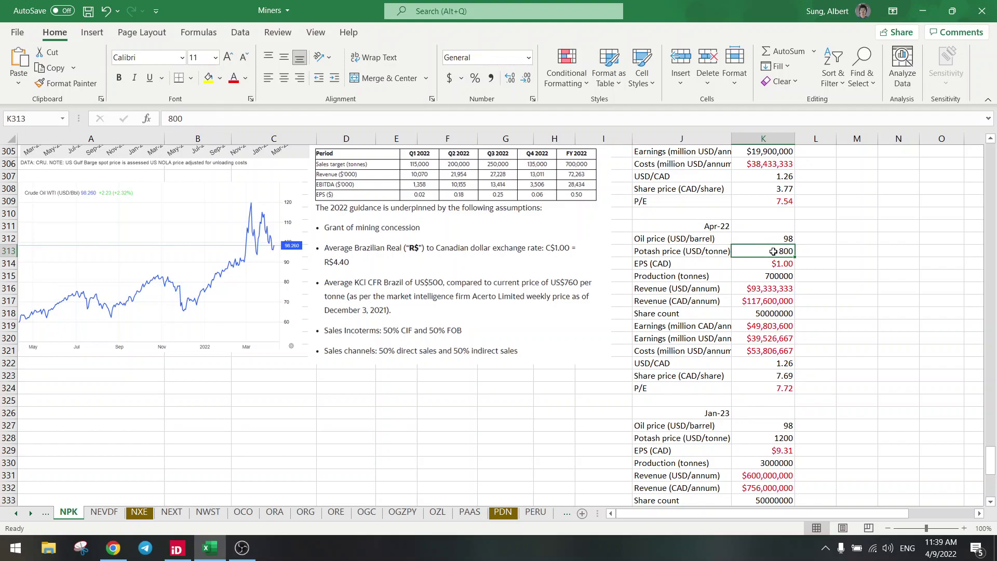
text(1500)
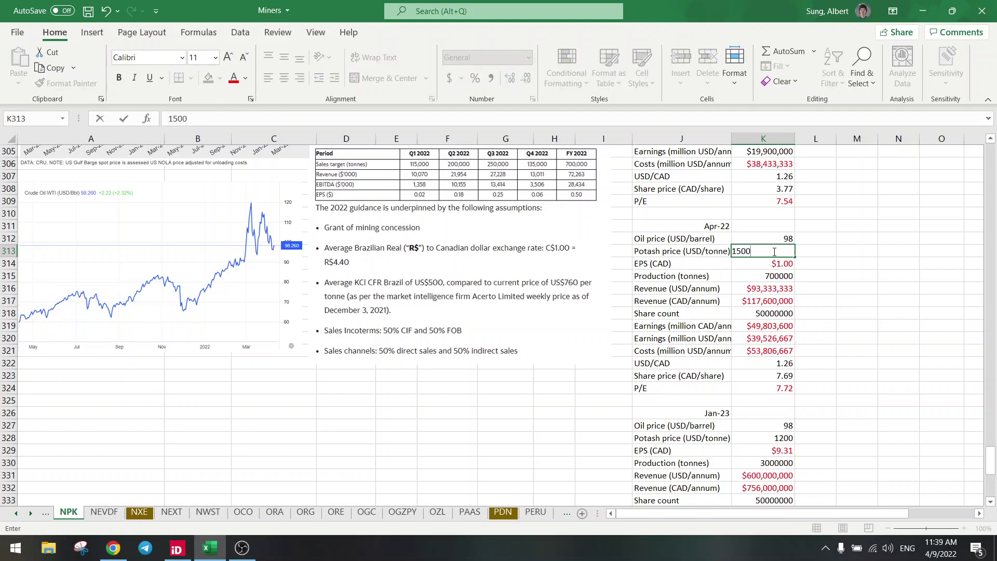
key(Return)
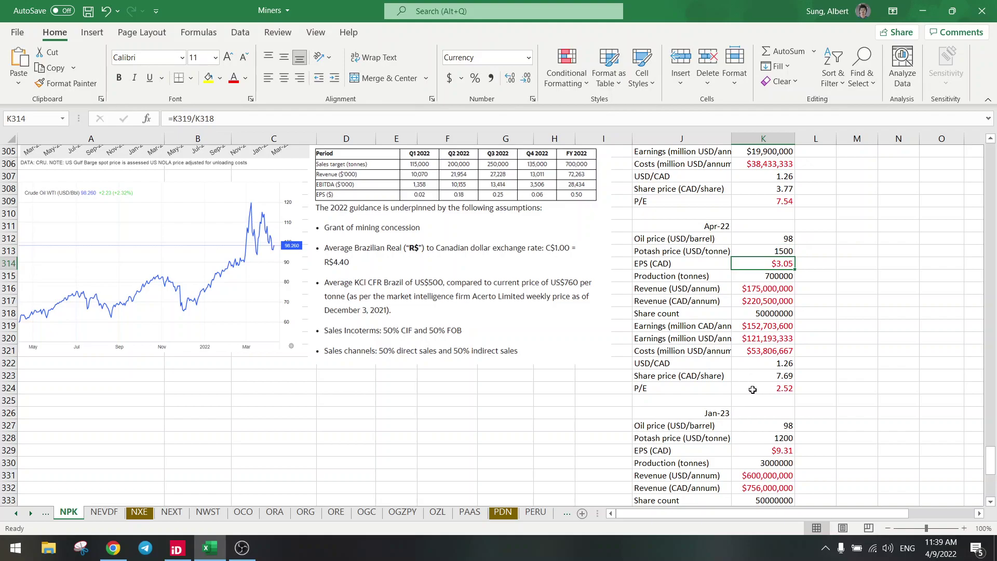
click(753, 390)
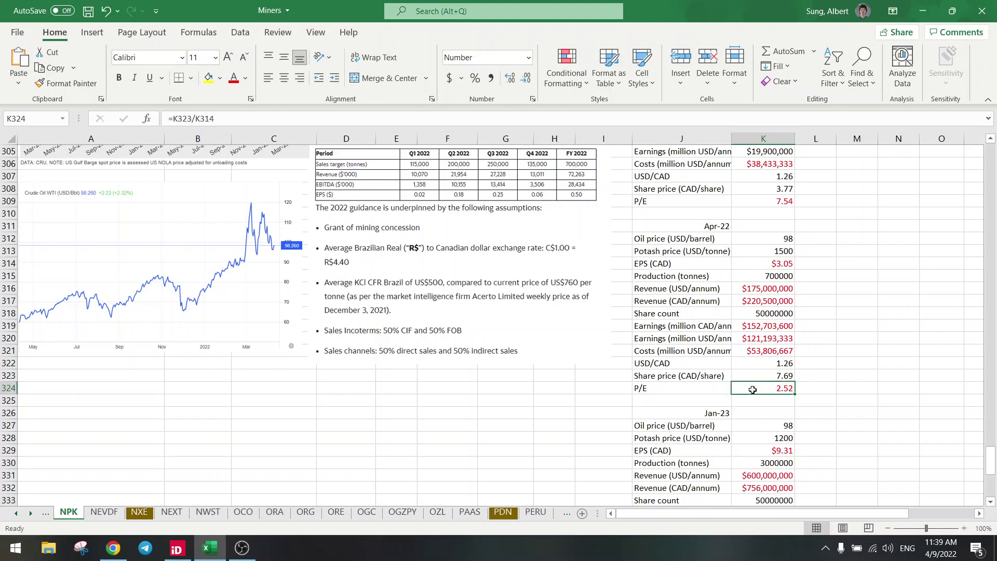
key(ctrl+z)
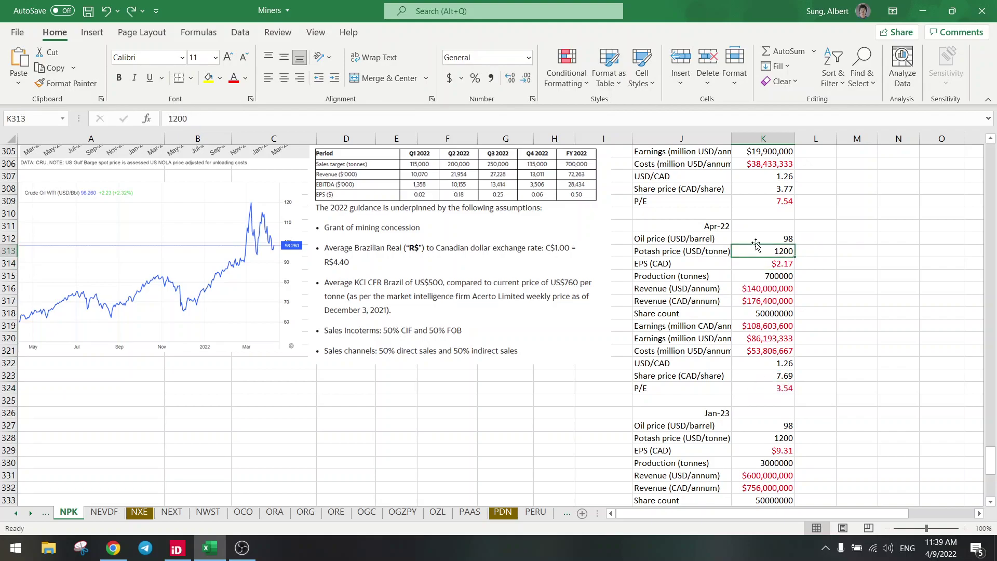
- Set Apr-22 potash to 500 and oil to 60, bringing P/E to 12.02
text(500)
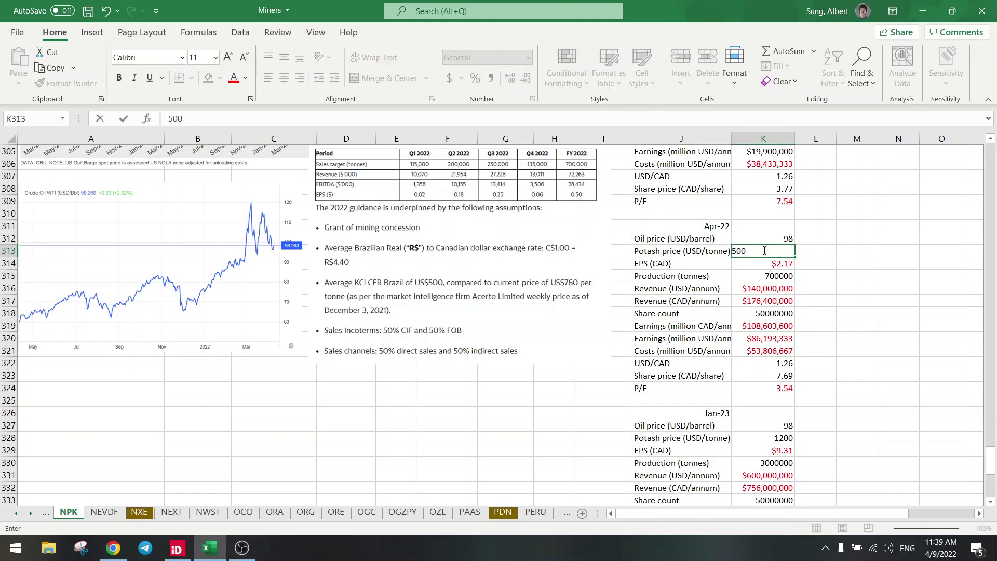
key(Return)
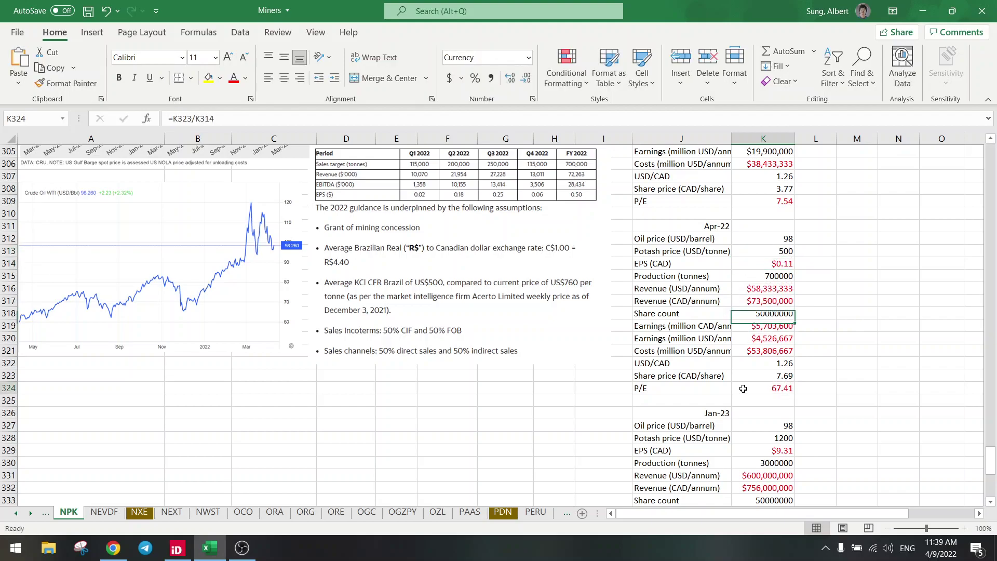
click(743, 389)
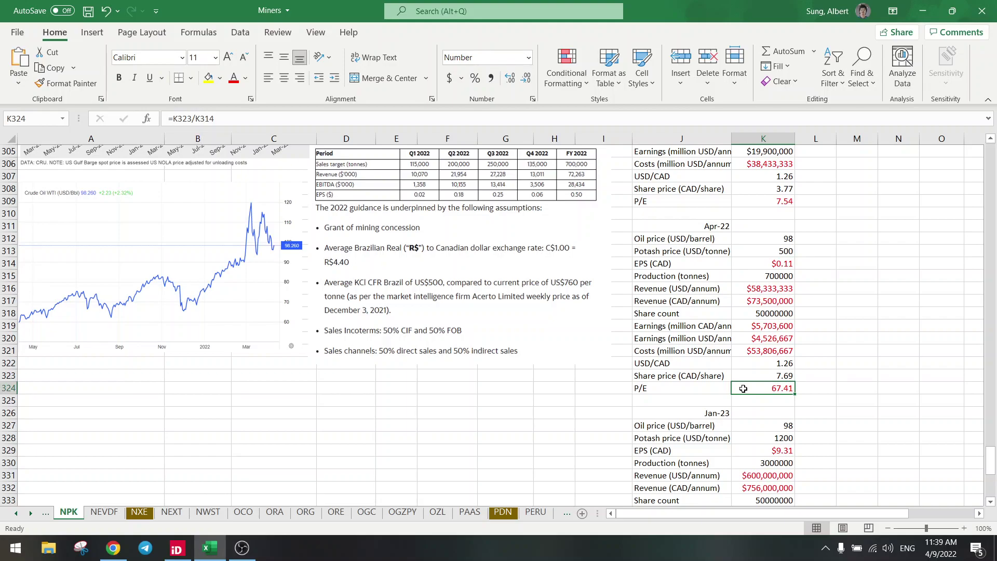
click(765, 251)
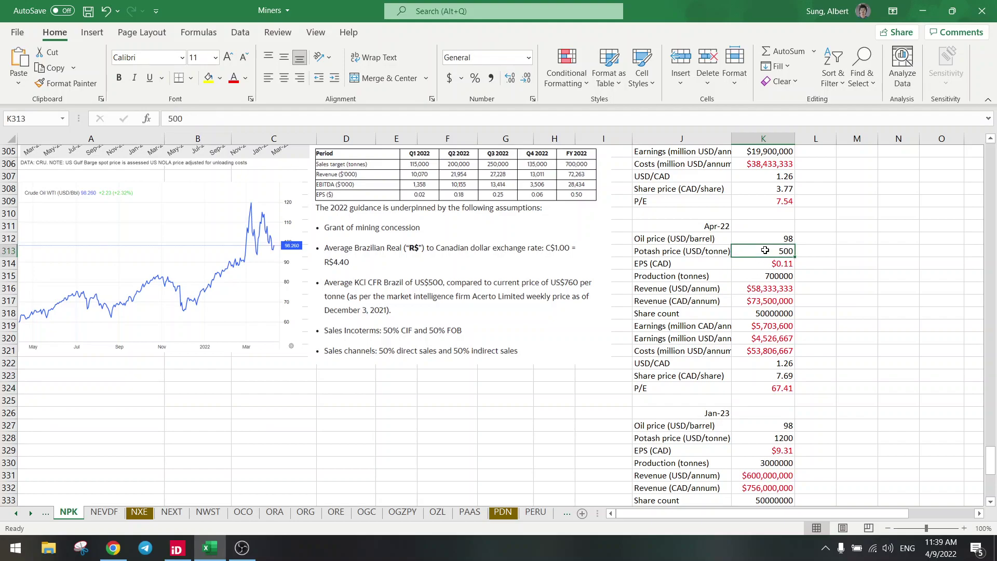
click(773, 236)
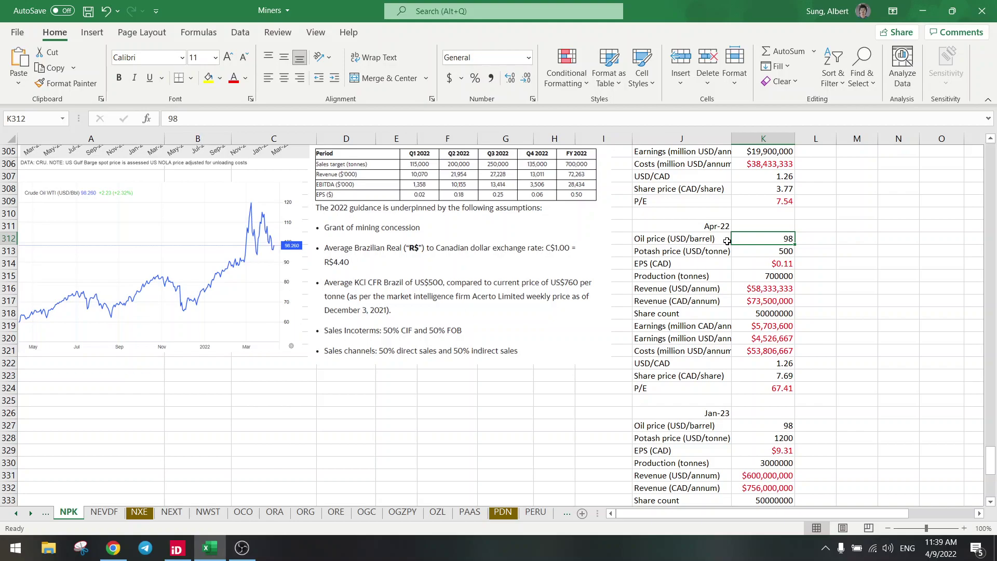
text(60)
key(Return)
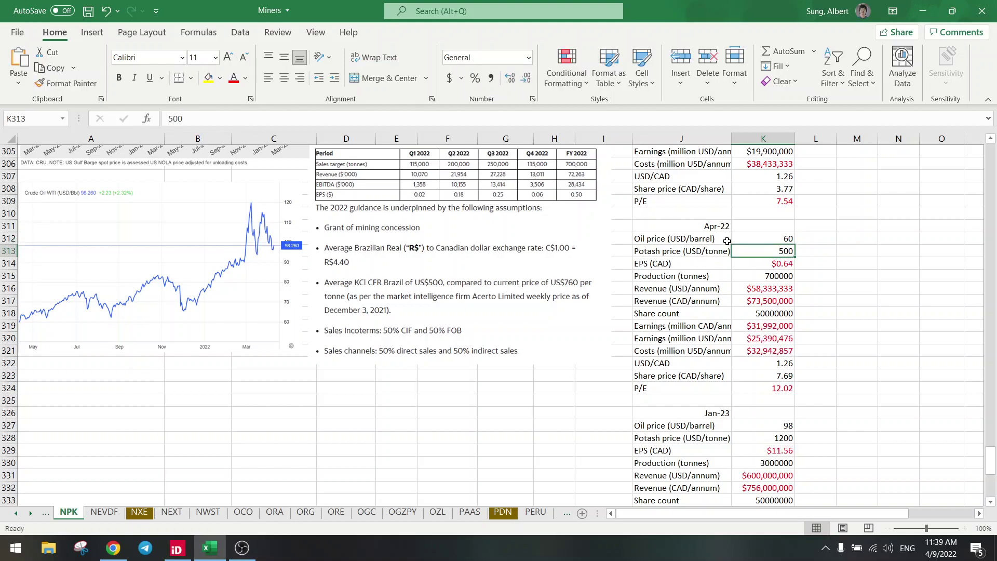
click(757, 386)
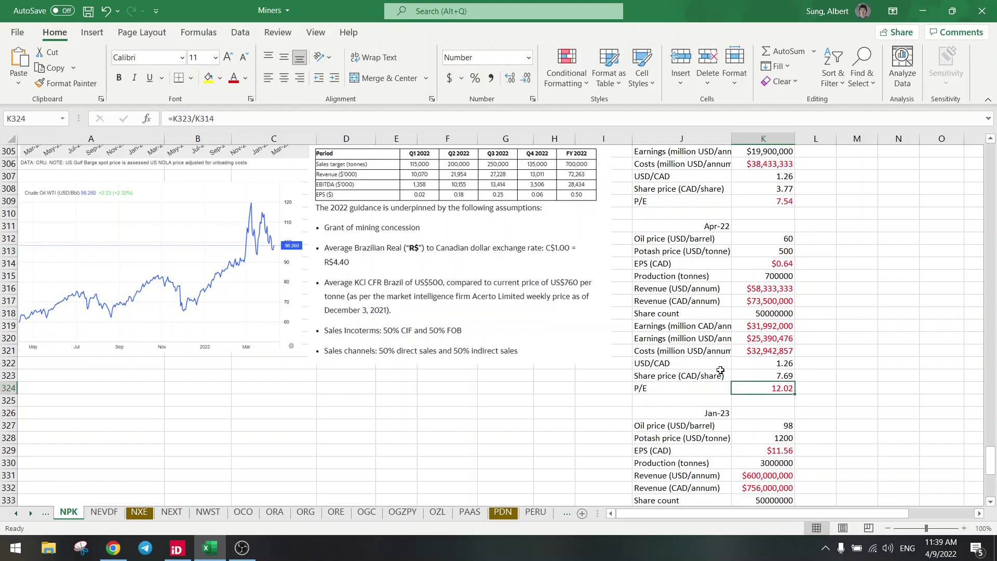
- Set the Jan-23 potash price to 500 and check the resulting P/E
scroll(750, 288, down, 4)
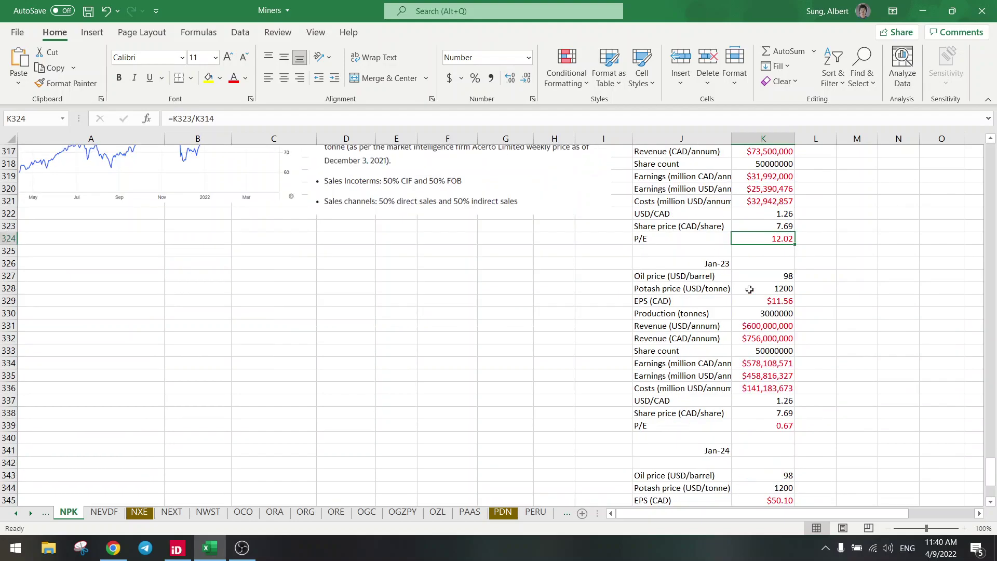
click(770, 275)
click(771, 288)
text(500)
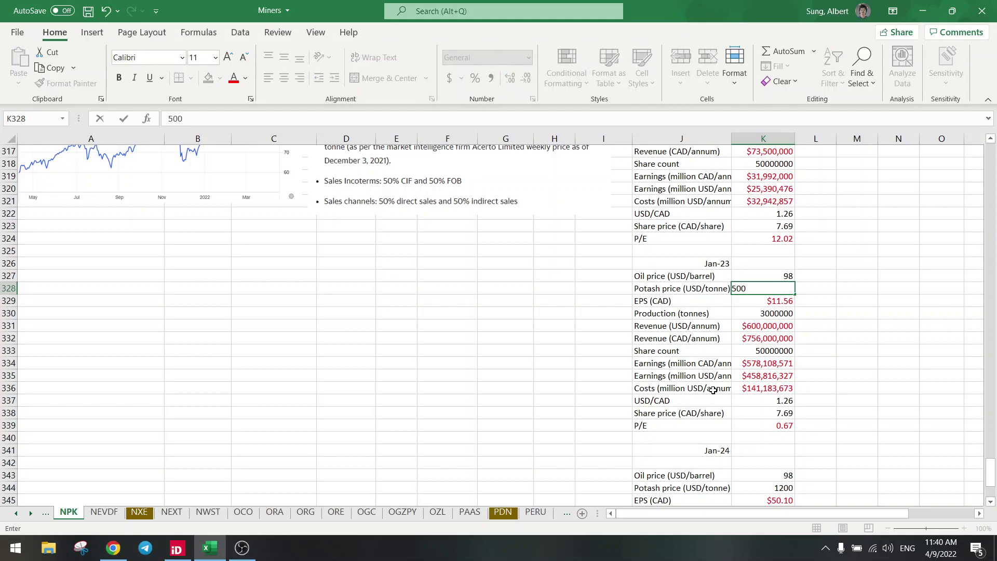
key(Return)
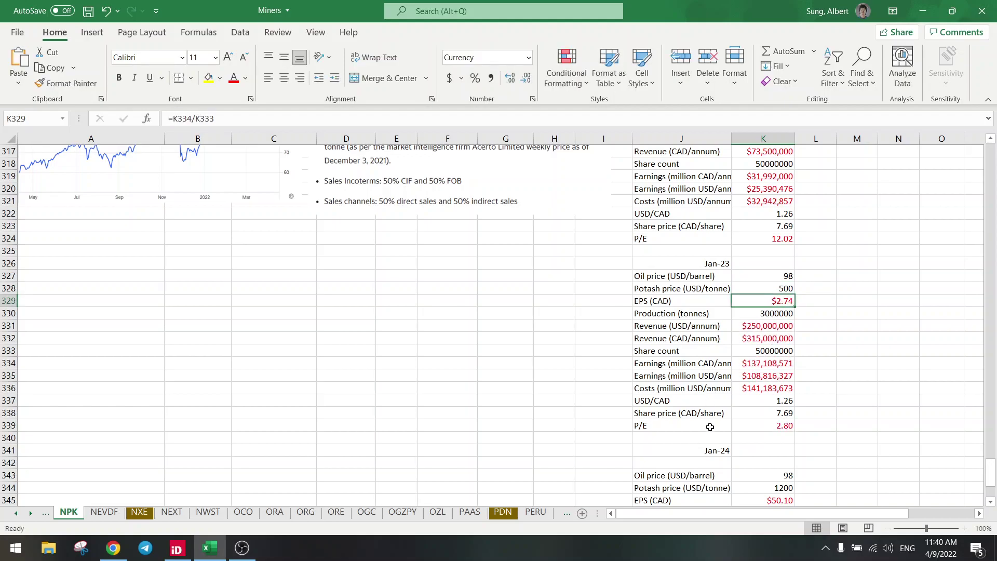
click(760, 426)
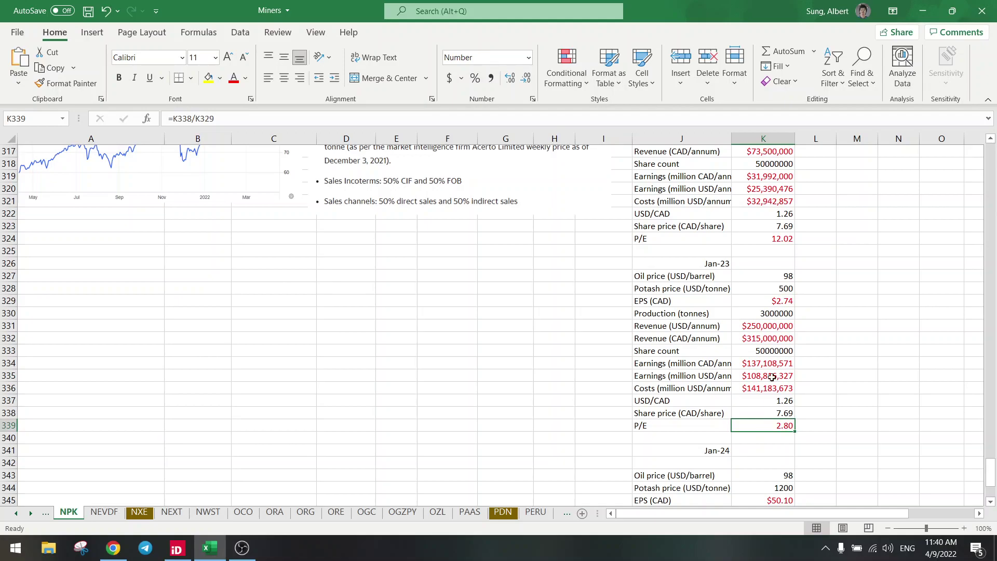
- Try Jan-23 oil at 75, check the P/E, then undo back to 98
click(758, 276)
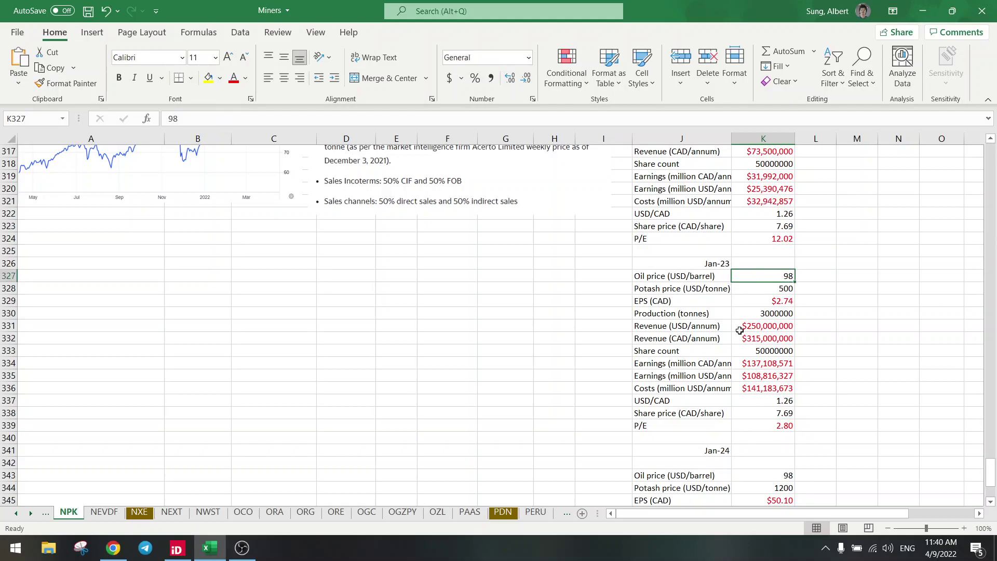
text(75)
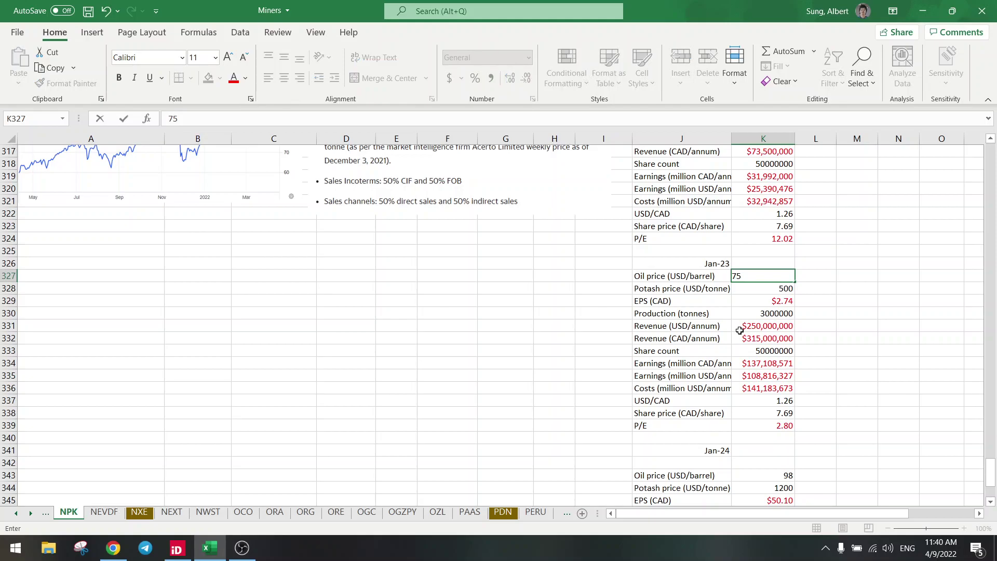
key(Return)
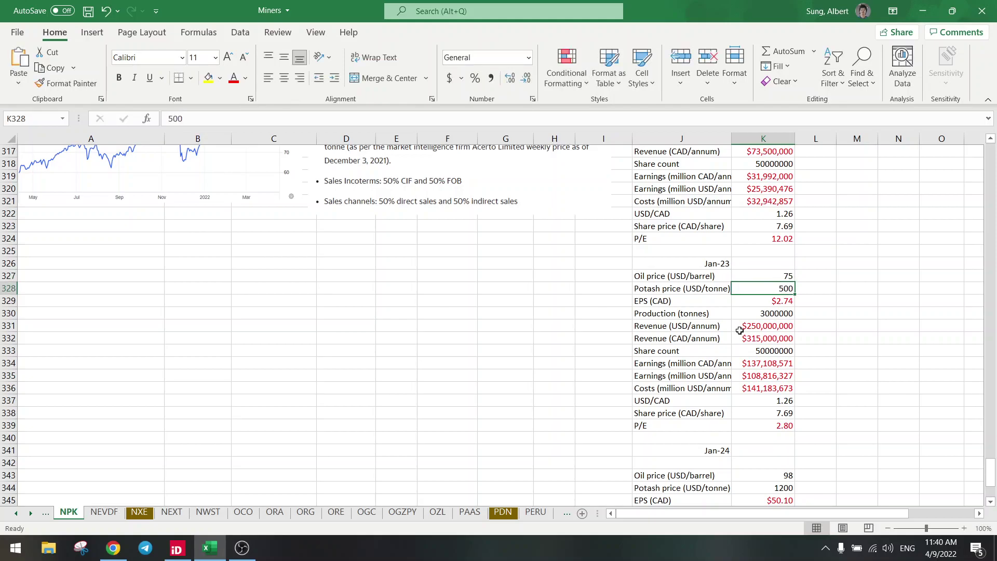
click(759, 275)
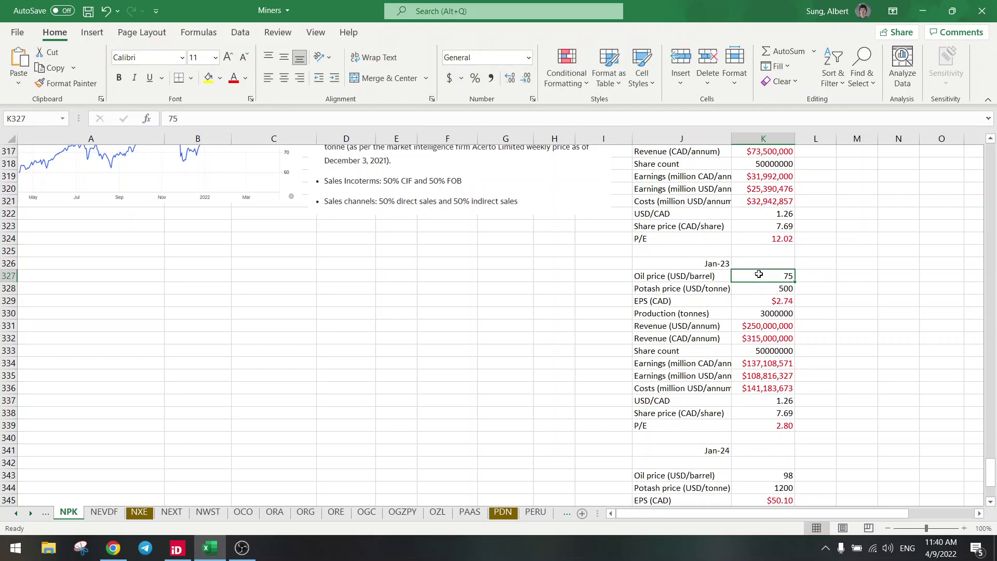
click(767, 426)
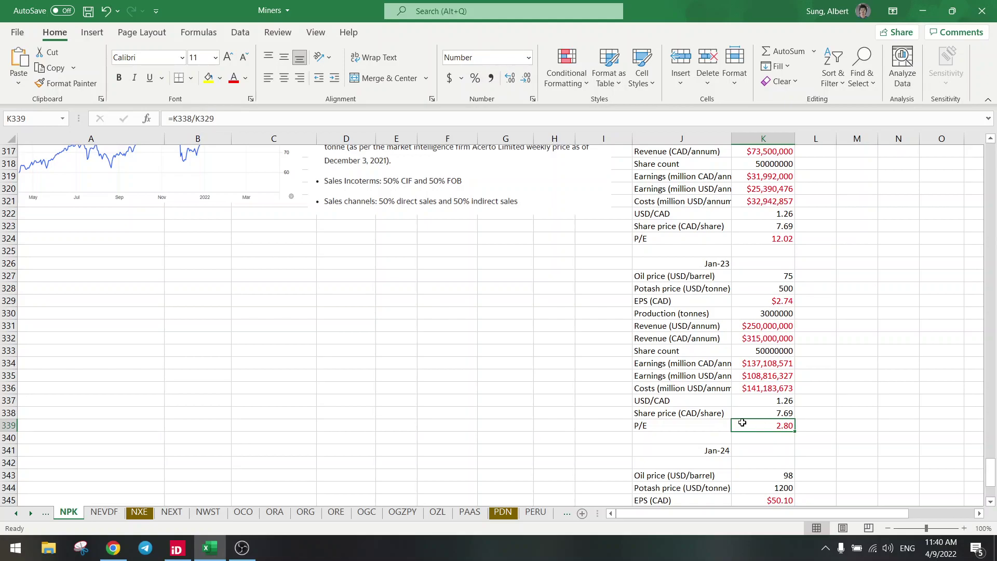
key(ctrl+z)
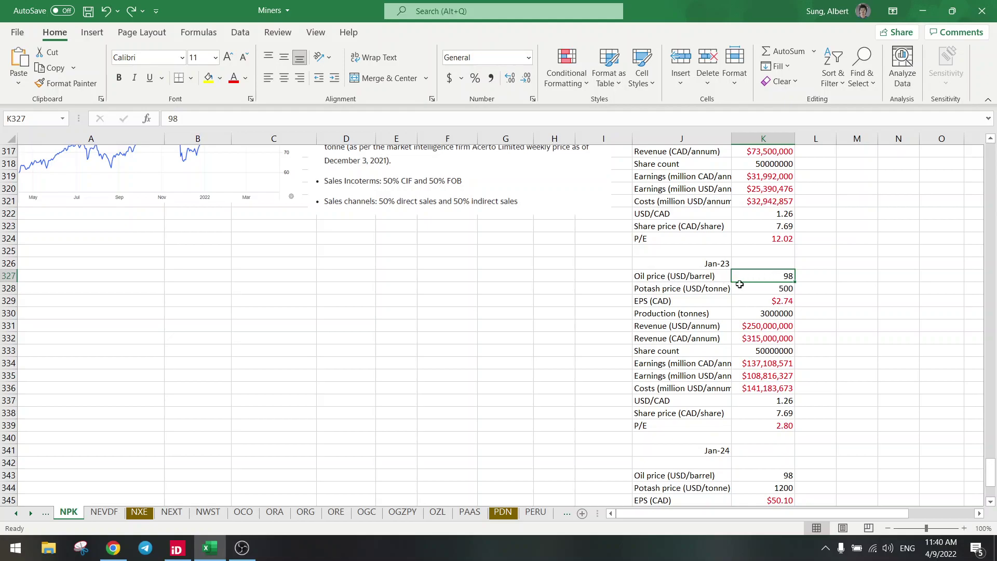
- Try Apr-22 oil prices of 80 and then 75
scroll(777, 280, up, 2)
scroll(777, 281, up, 1)
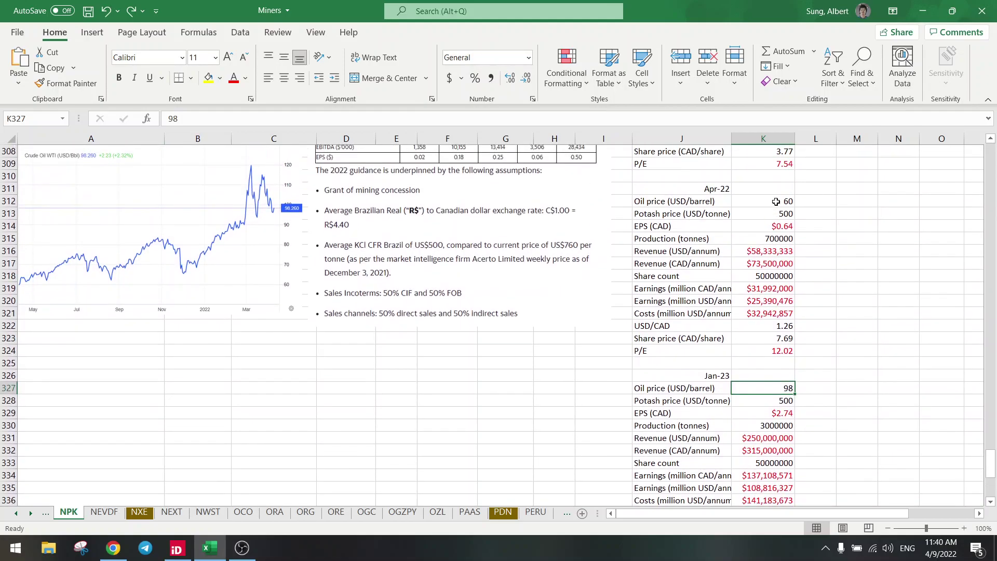
click(776, 203)
scroll(749, 301, down, 3)
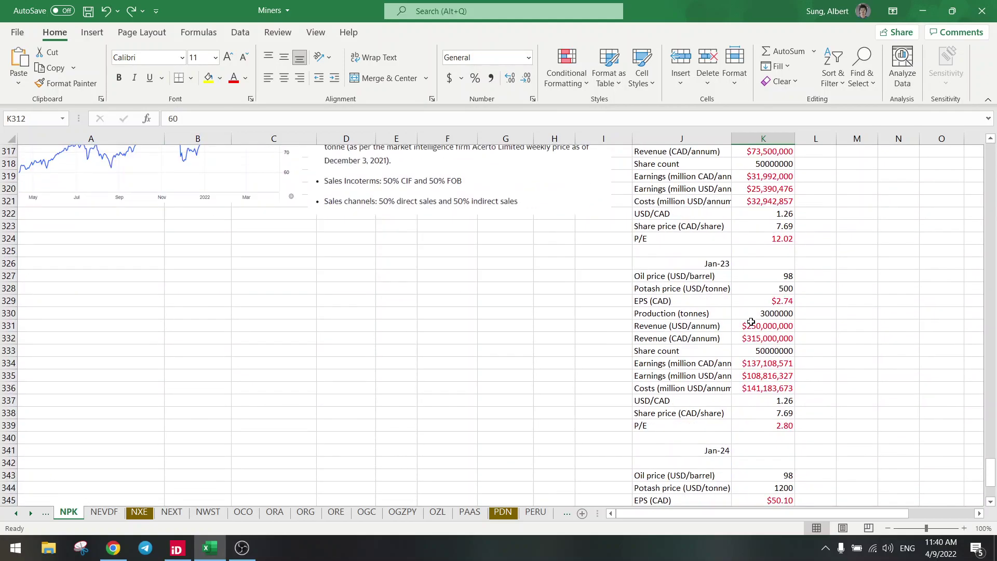
scroll(751, 318, up, 2)
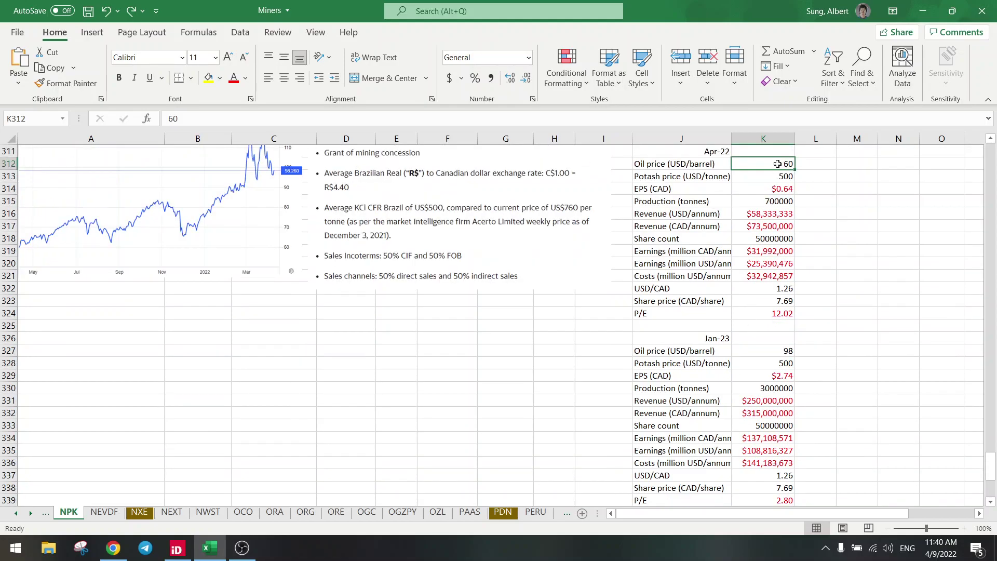
text(80)
key(Return)
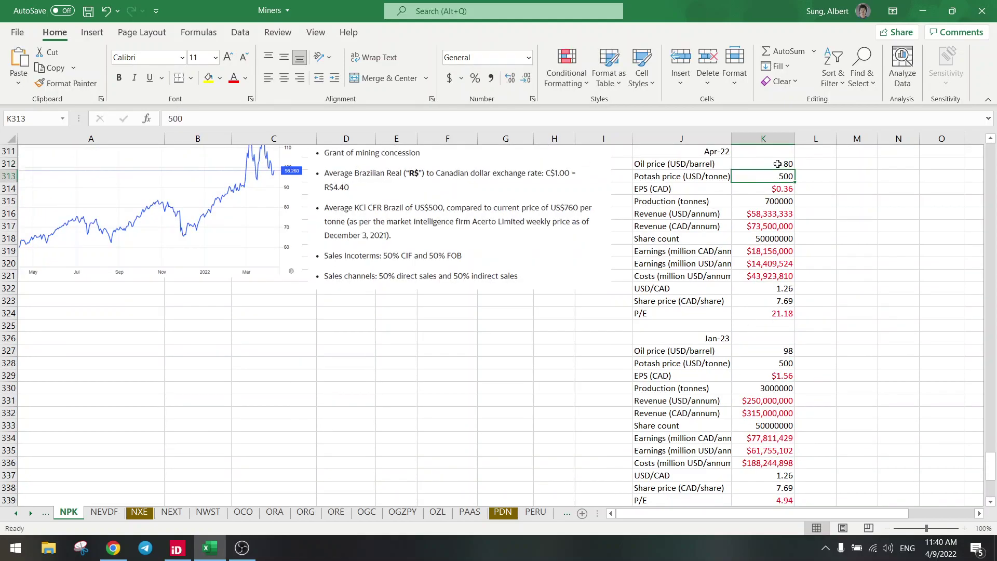
click(778, 163)
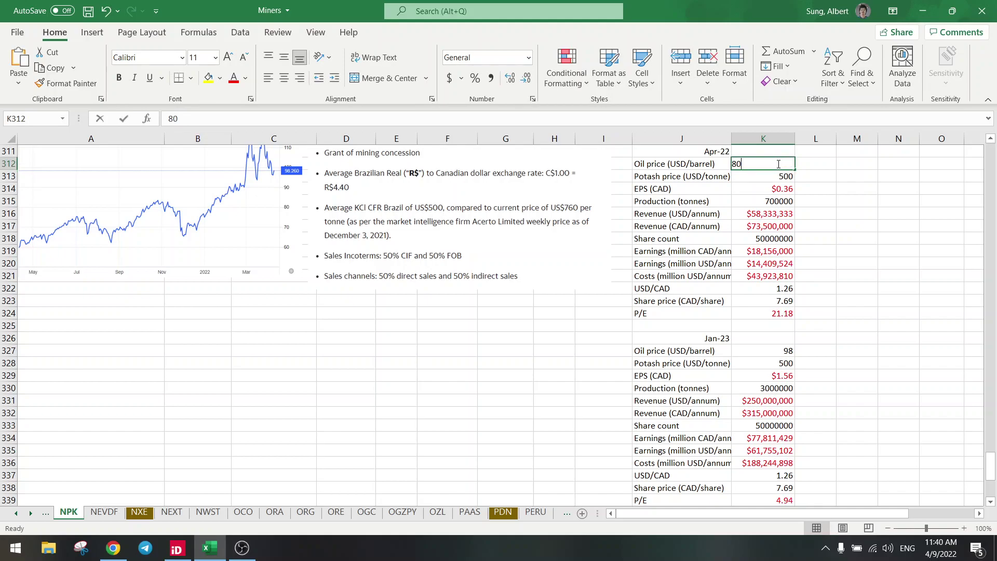
text(75)
key(Return)
- Check the Jan-23 earnings and P/E, then set Jan-23 potash to 1000
scroll(727, 343, down, 2)
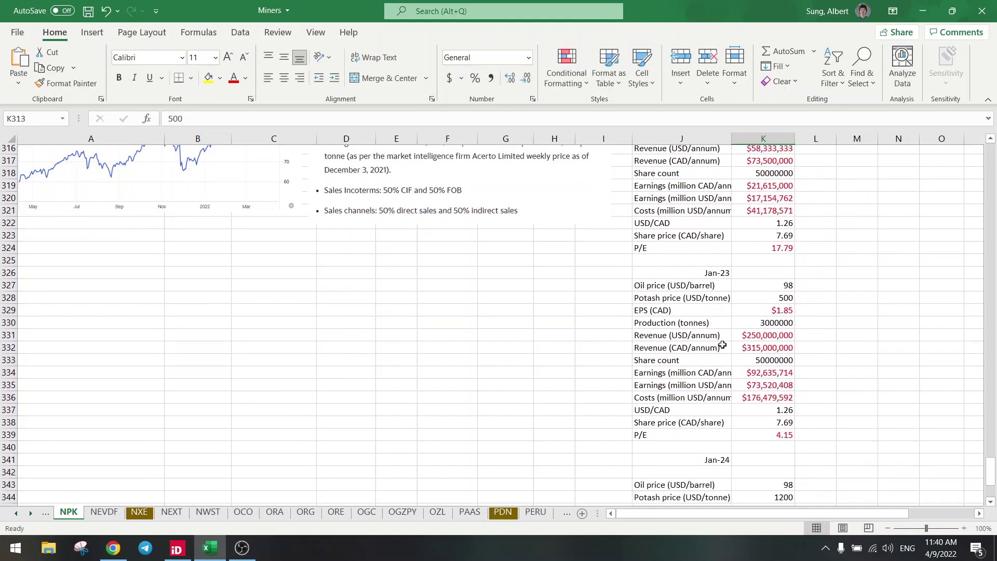
click(769, 363)
click(759, 427)
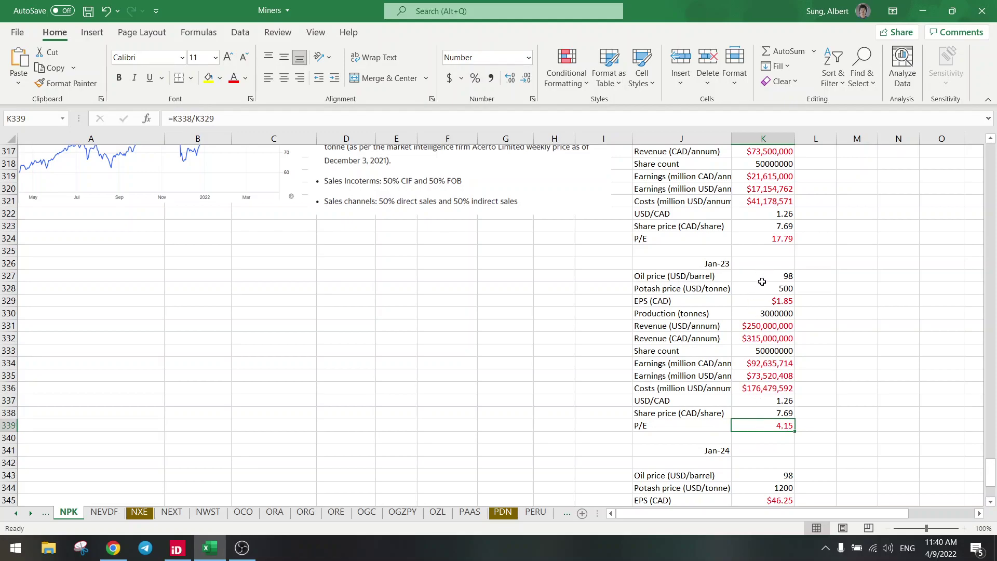
click(762, 289)
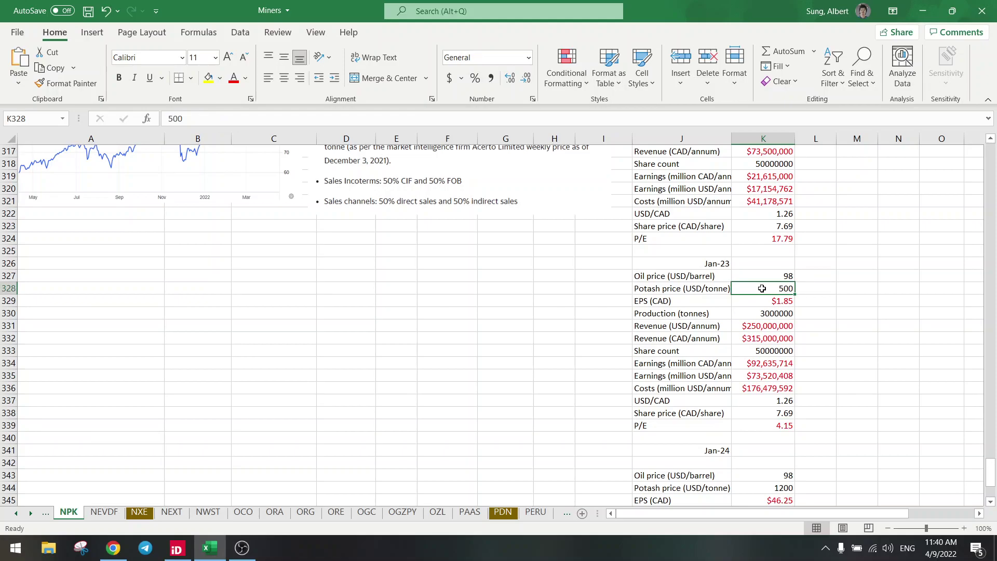
text(1000)
key(Return)
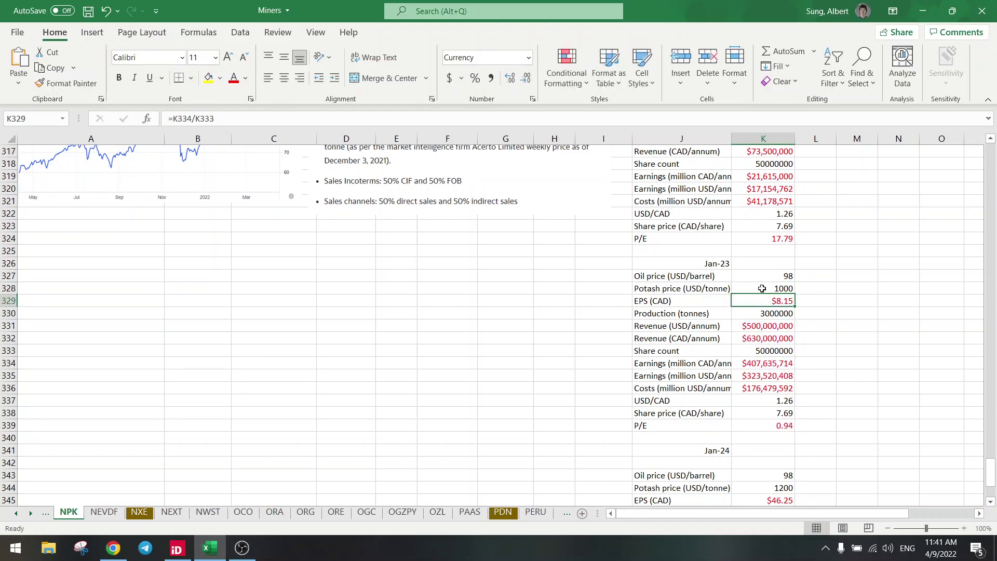
- Set oil to 90 for both Apr-22 and Jan-23, giving P/Es of 34.21 and 1.06
scroll(763, 280, up, 2)
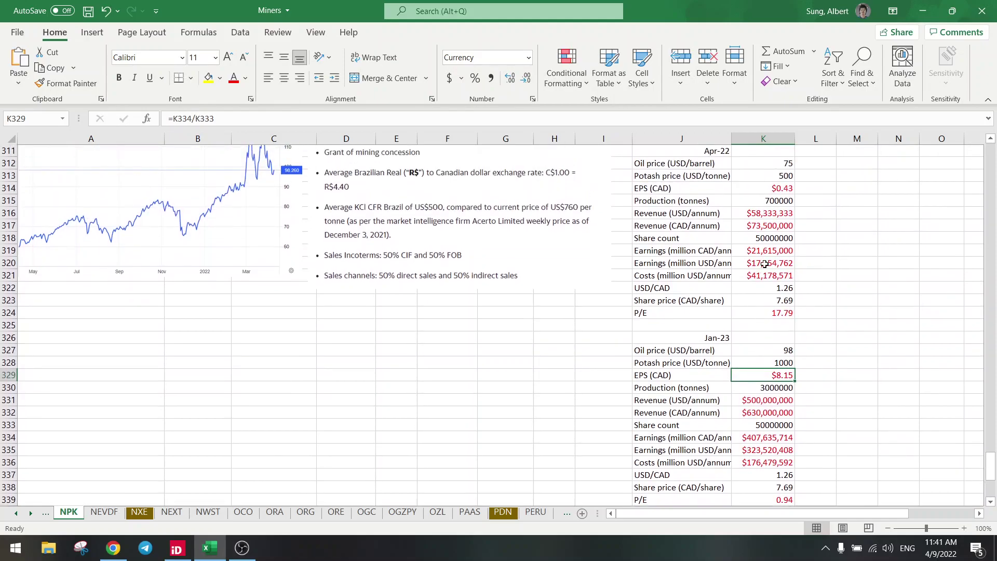
click(773, 166)
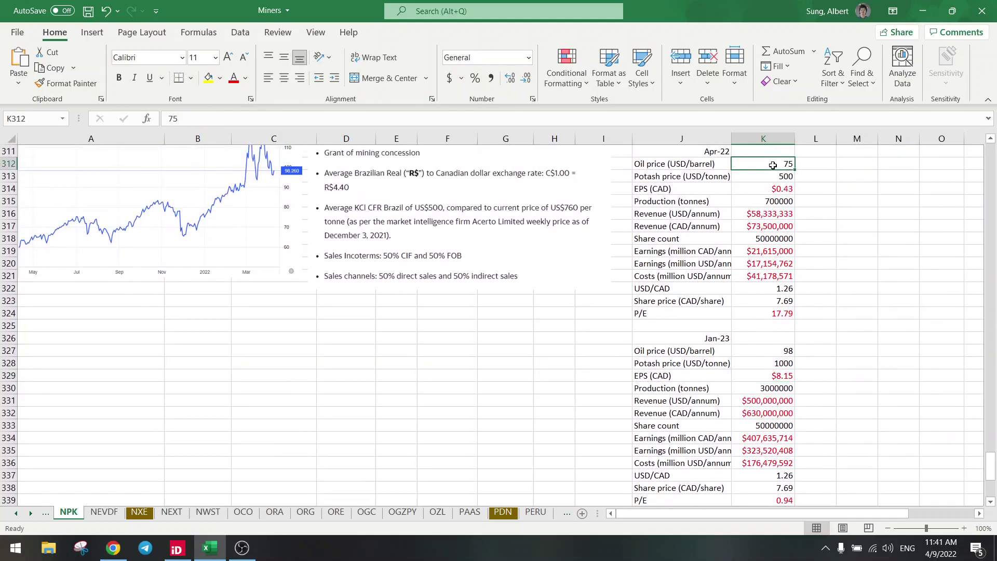
text(90)
key(Return)
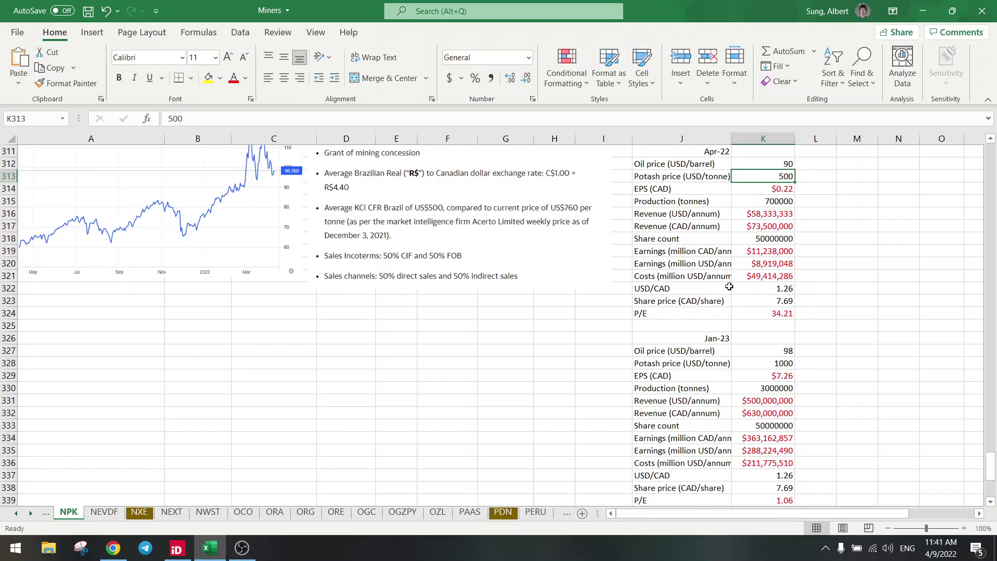
click(757, 349)
text(90)
key(Return)
scroll(766, 344, down, 2)
click(754, 425)
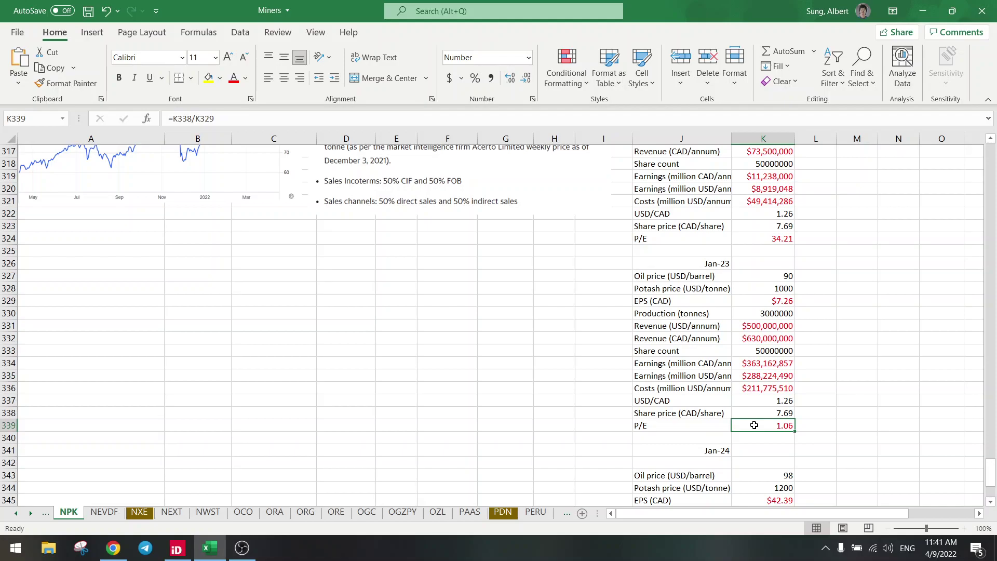
- Set the Jan-24 oil price to 90 and potash to 1000, then check the resulting P/E
scroll(754, 425, down, 4)
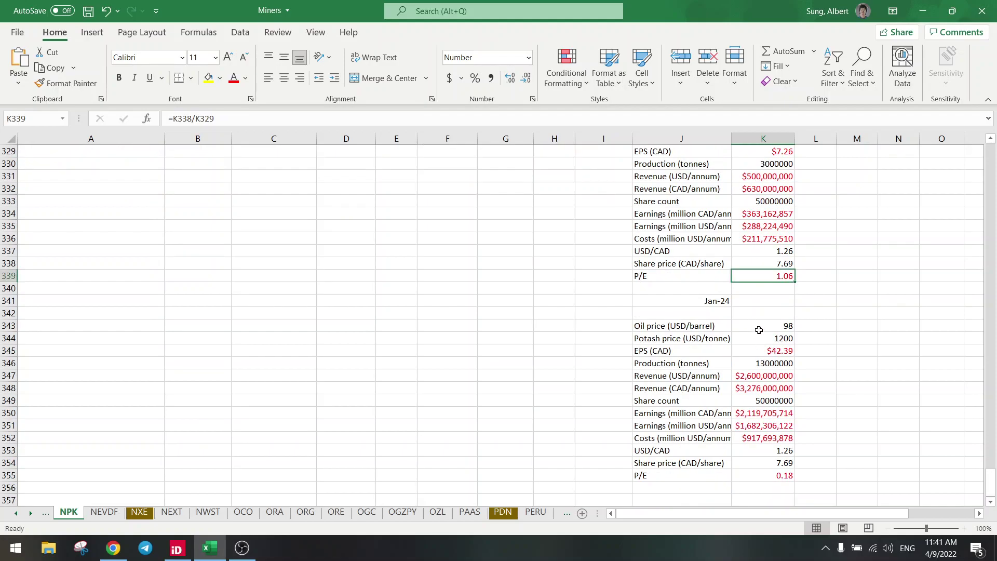
click(759, 327)
scroll(759, 329, up, 2)
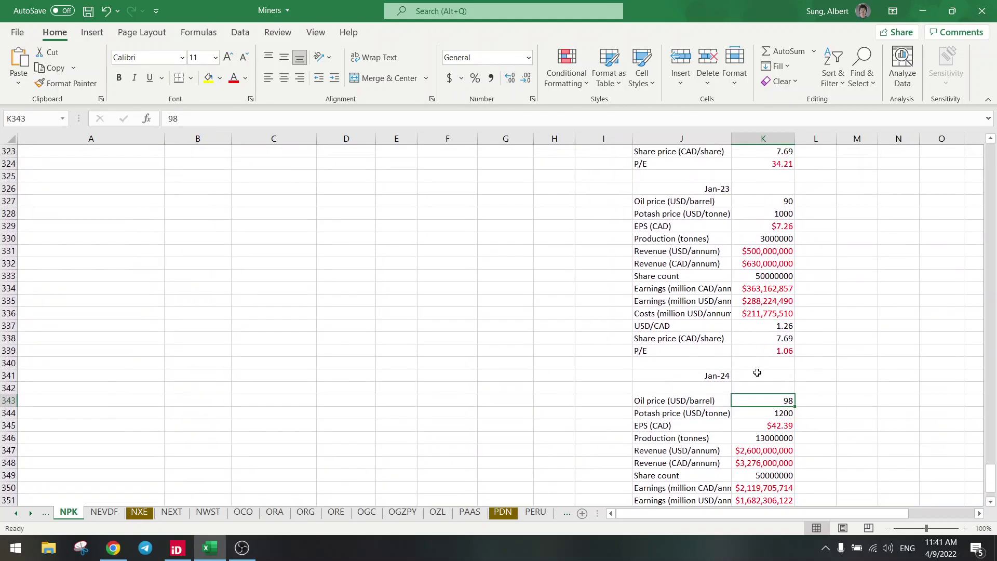
text(90)
key(Return)
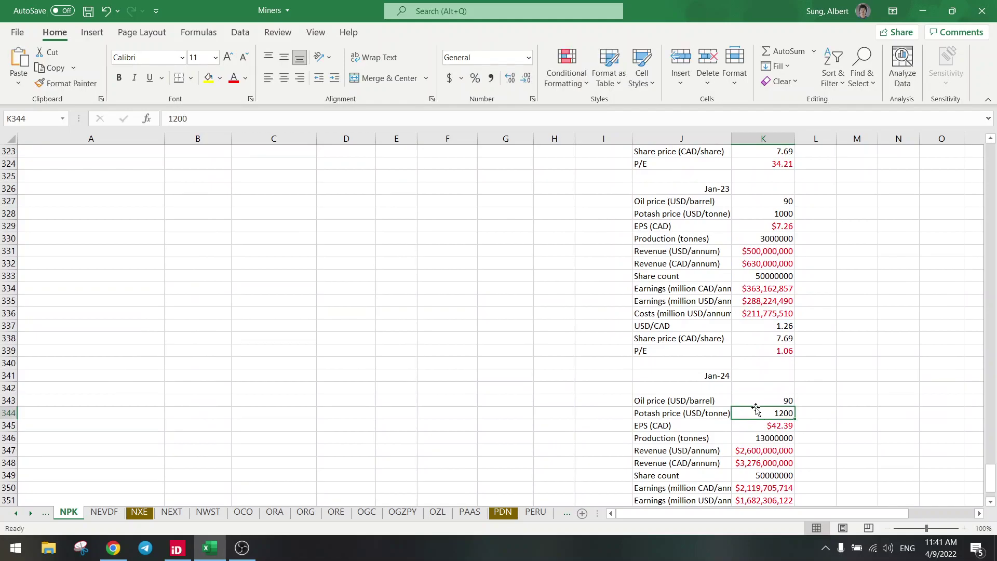
text(1000)
key(Return)
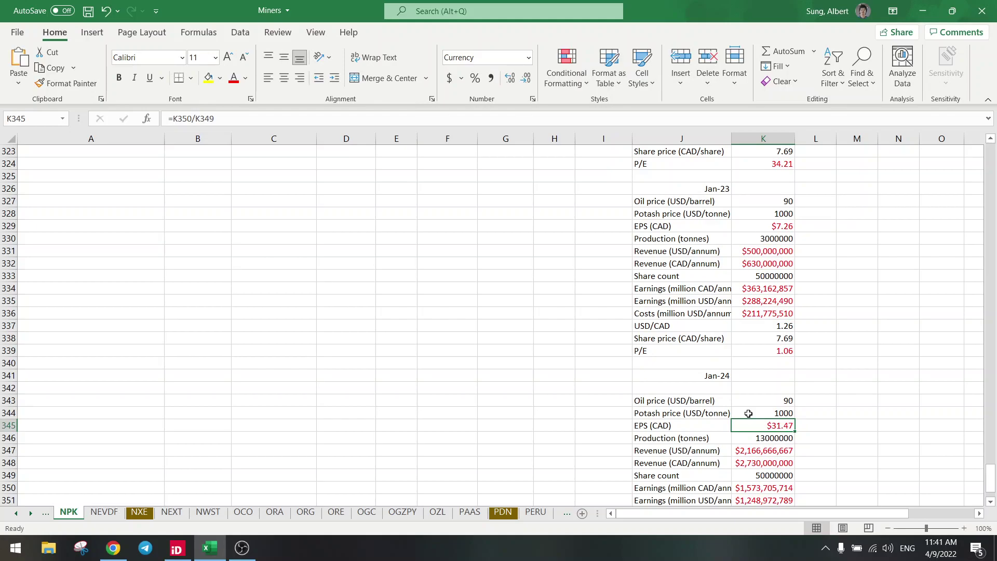
scroll(748, 414, down, 2)
click(767, 475)
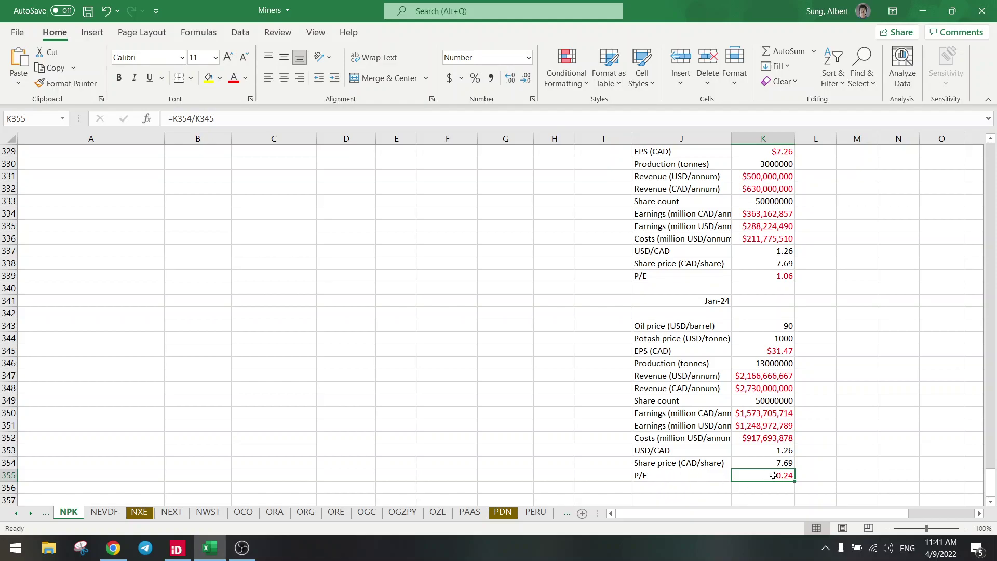
- Lower the Jan-24 potash price to 500 and confirm the P/E drops to 1.84
scroll(772, 416, up, 8)
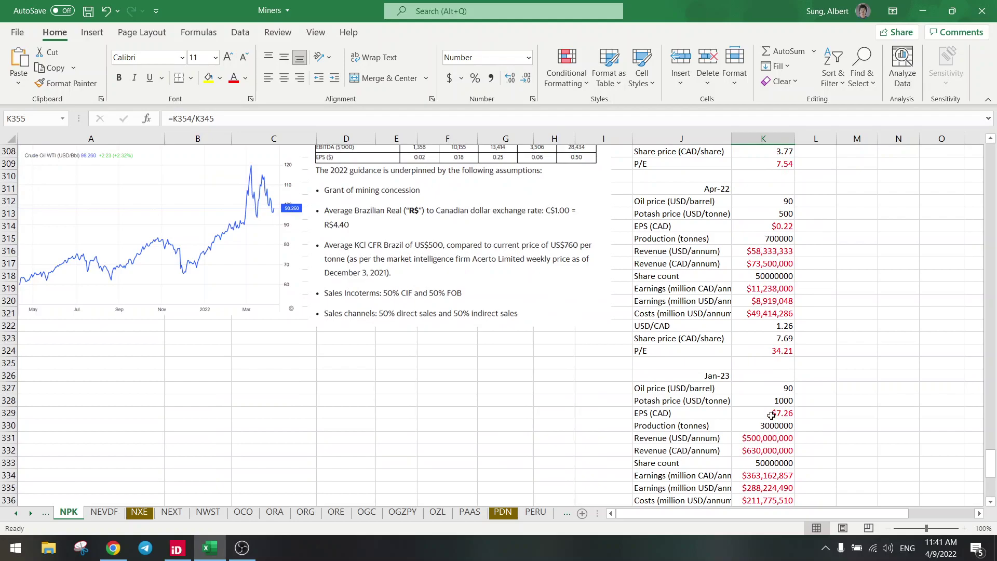
scroll(771, 416, down, 8)
click(772, 338)
text(500)
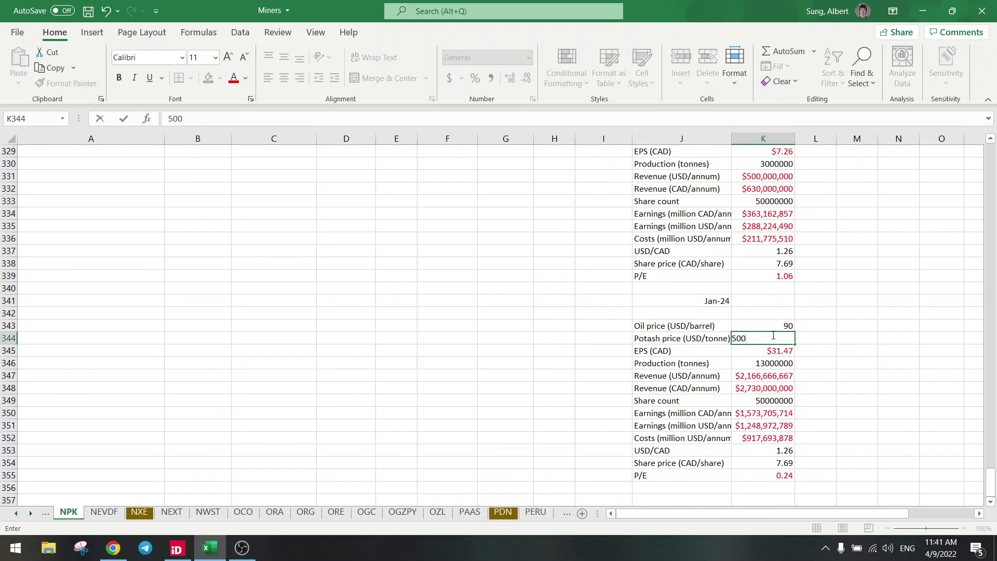
key(Return)
click(766, 477)
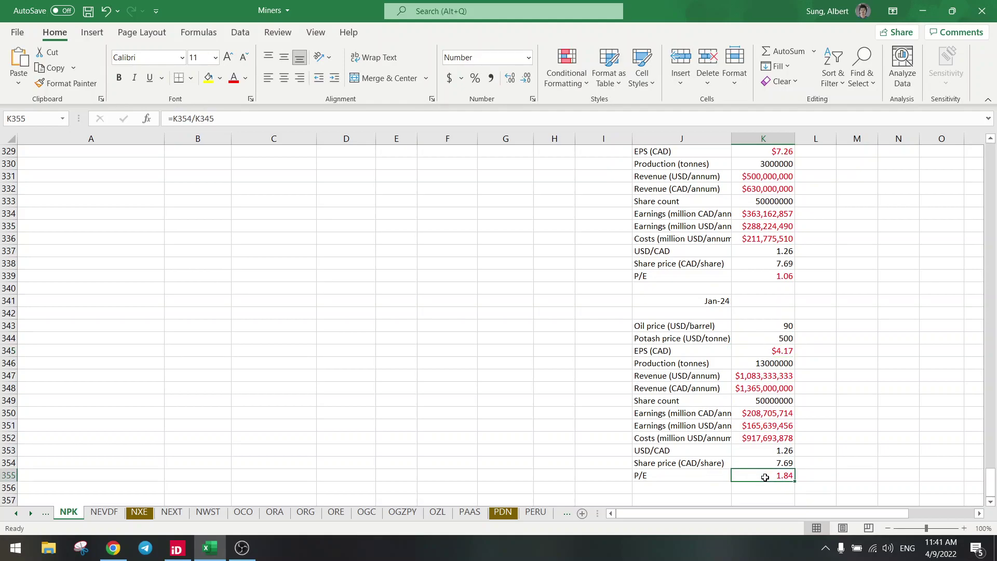
scroll(766, 476, up, 12)
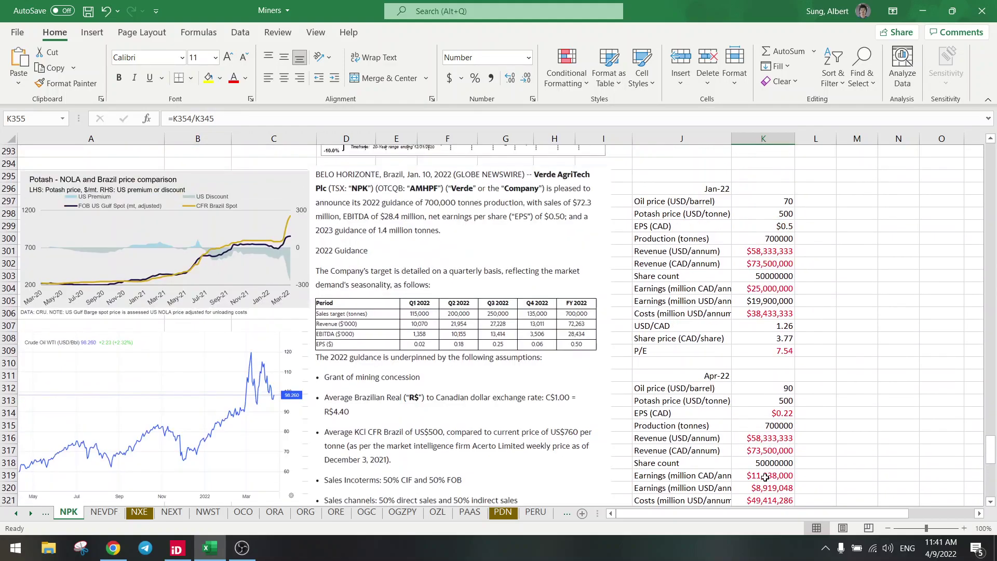
scroll(766, 476, down, 1)
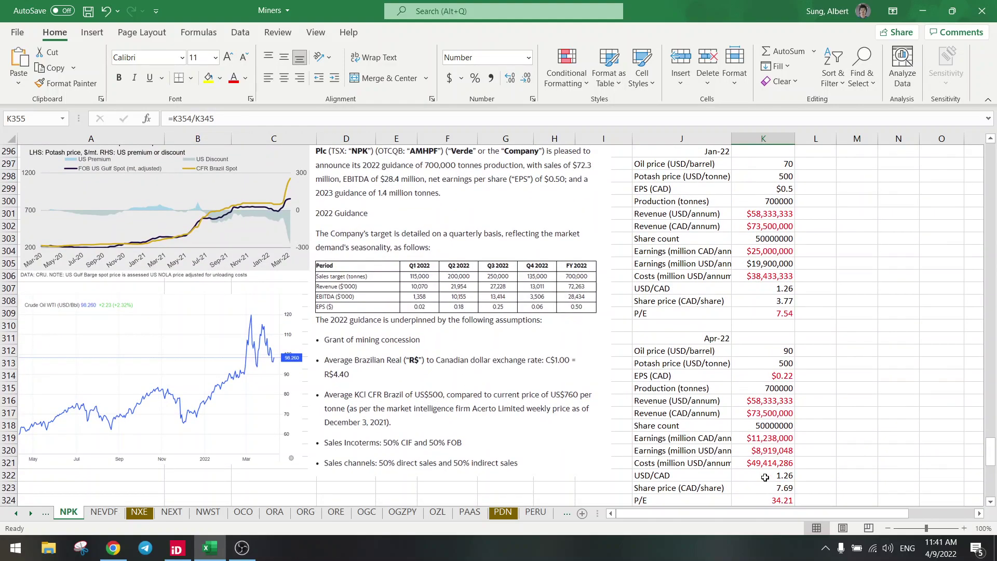
scroll(765, 476, up, 1)
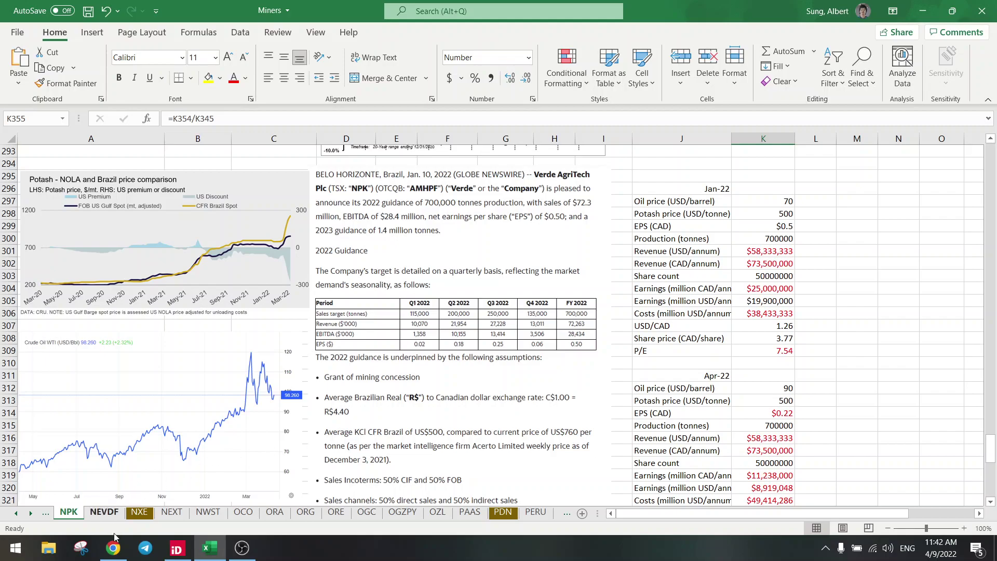
- Bring up the Yahoo Finance NPK.TO quote page and highlight its trailing P/E of 113.09
click(115, 549)
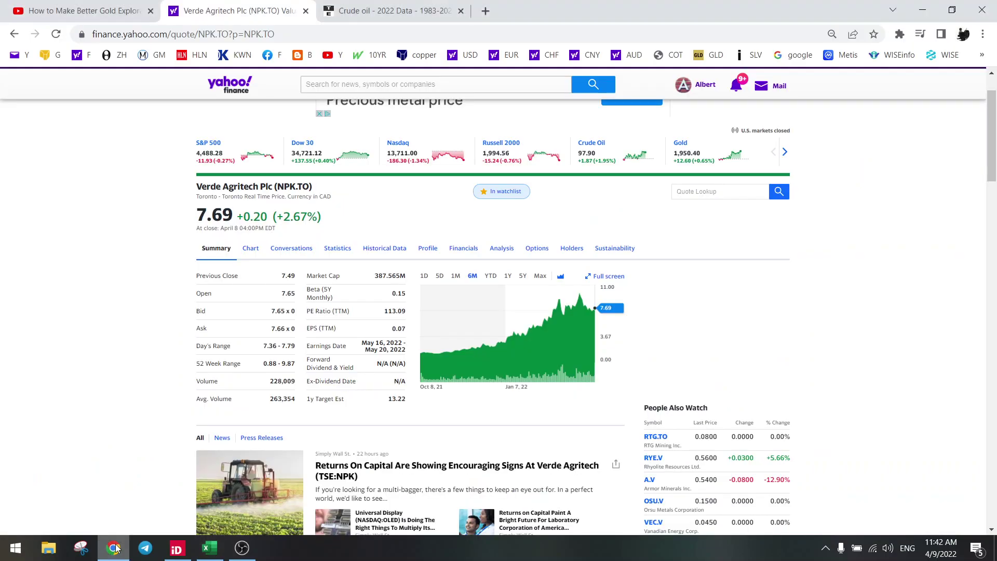
double_click(406, 311)
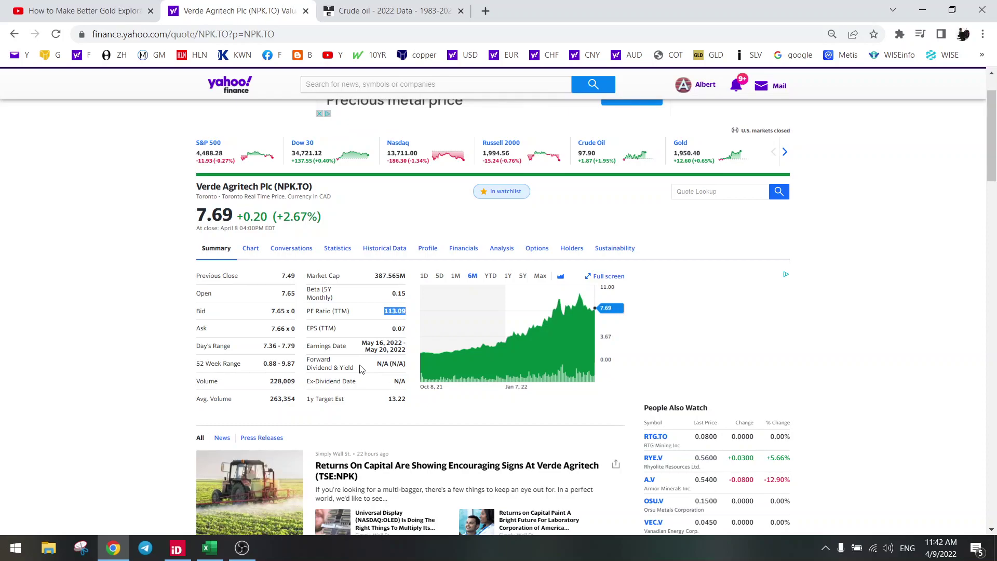
click(242, 548)
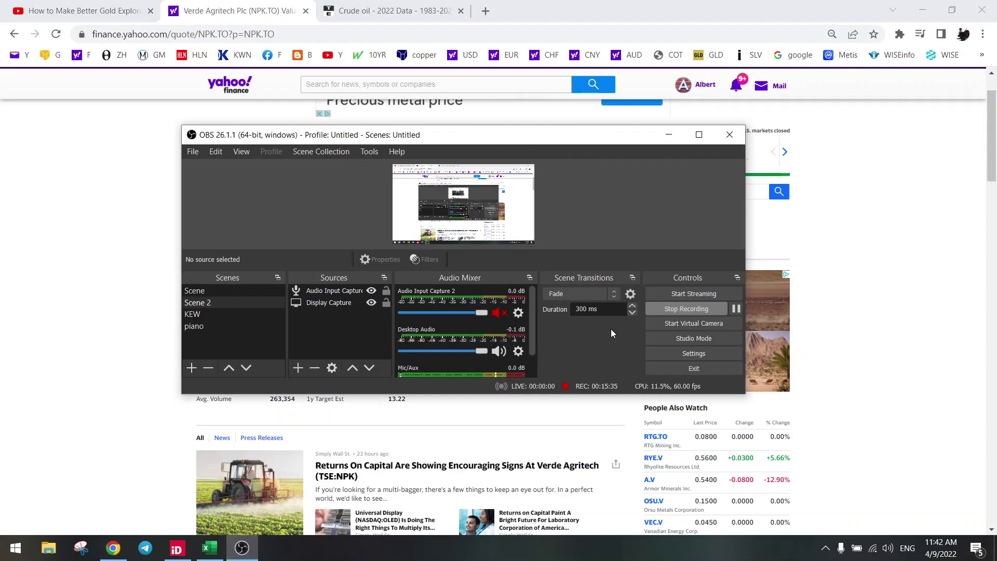